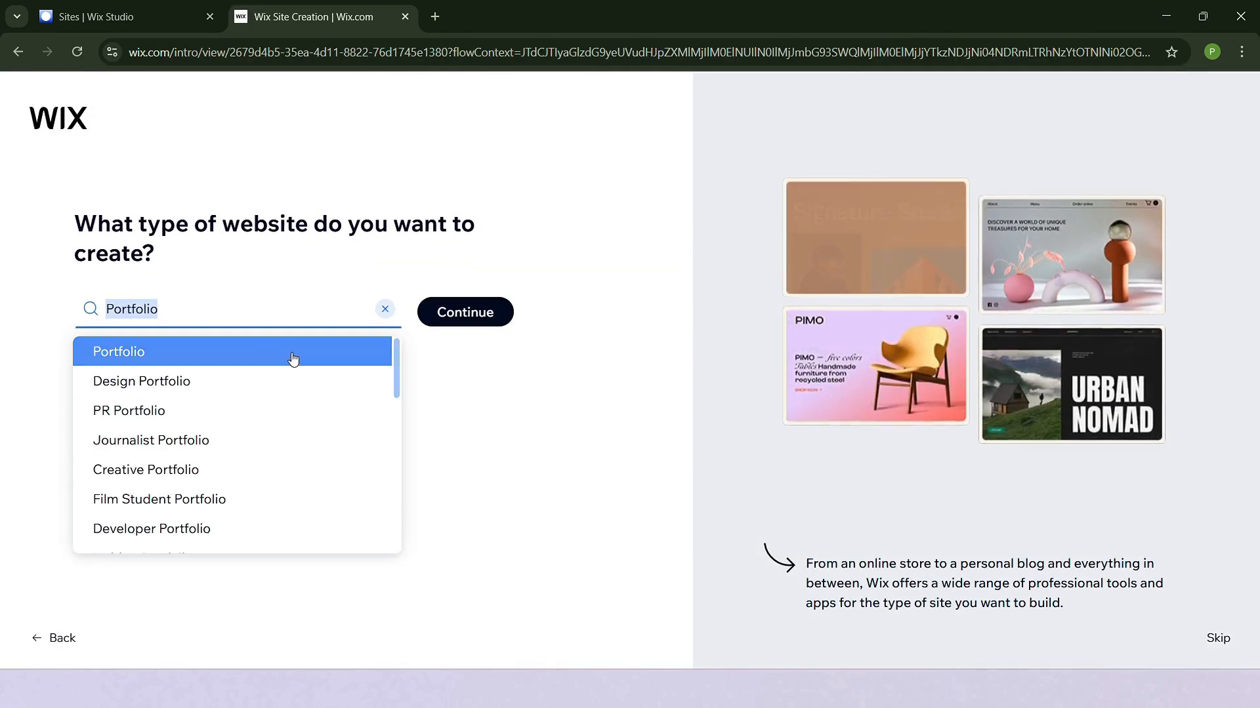
- Set the website type to Portfolio and skip naming the site
click(290, 359)
click(500, 315)
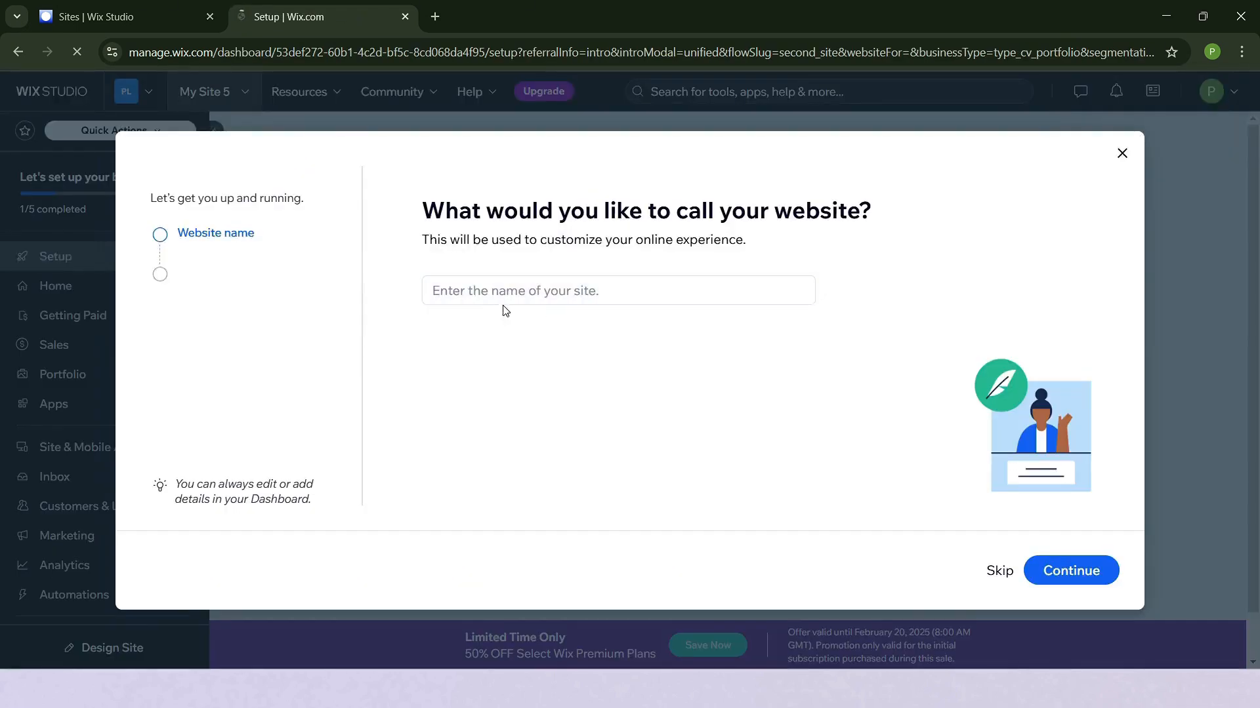
click(496, 291)
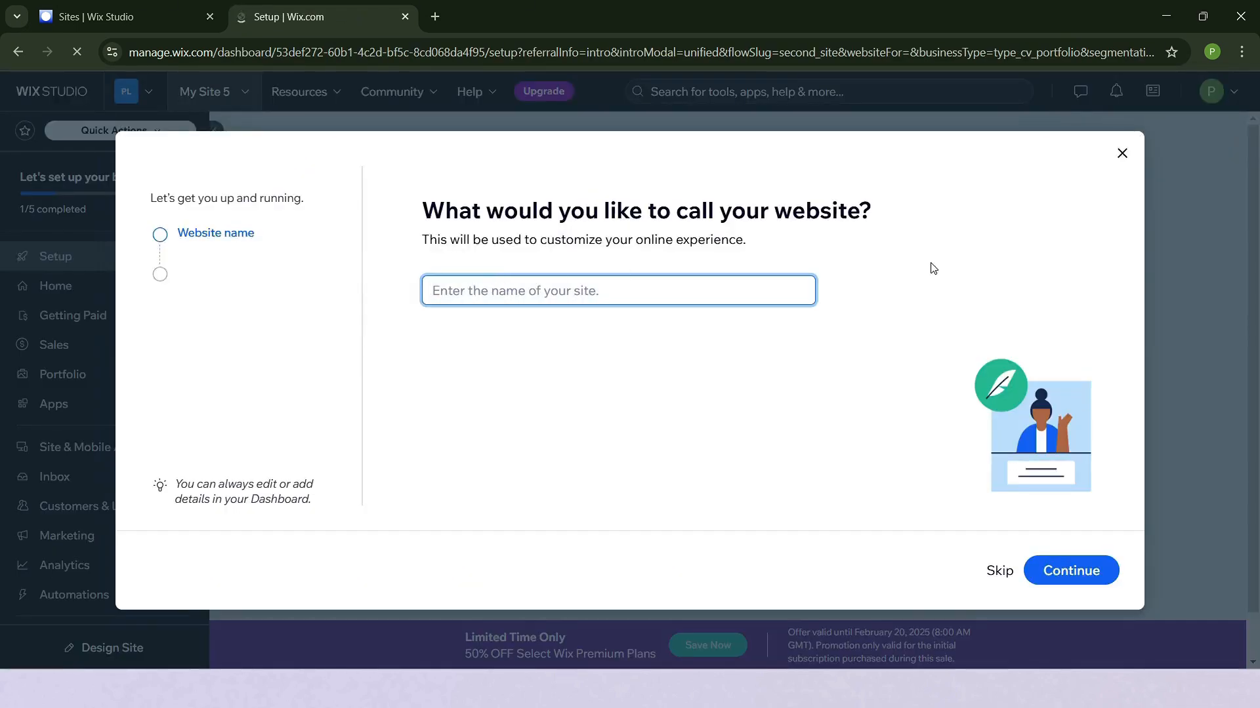
click(999, 572)
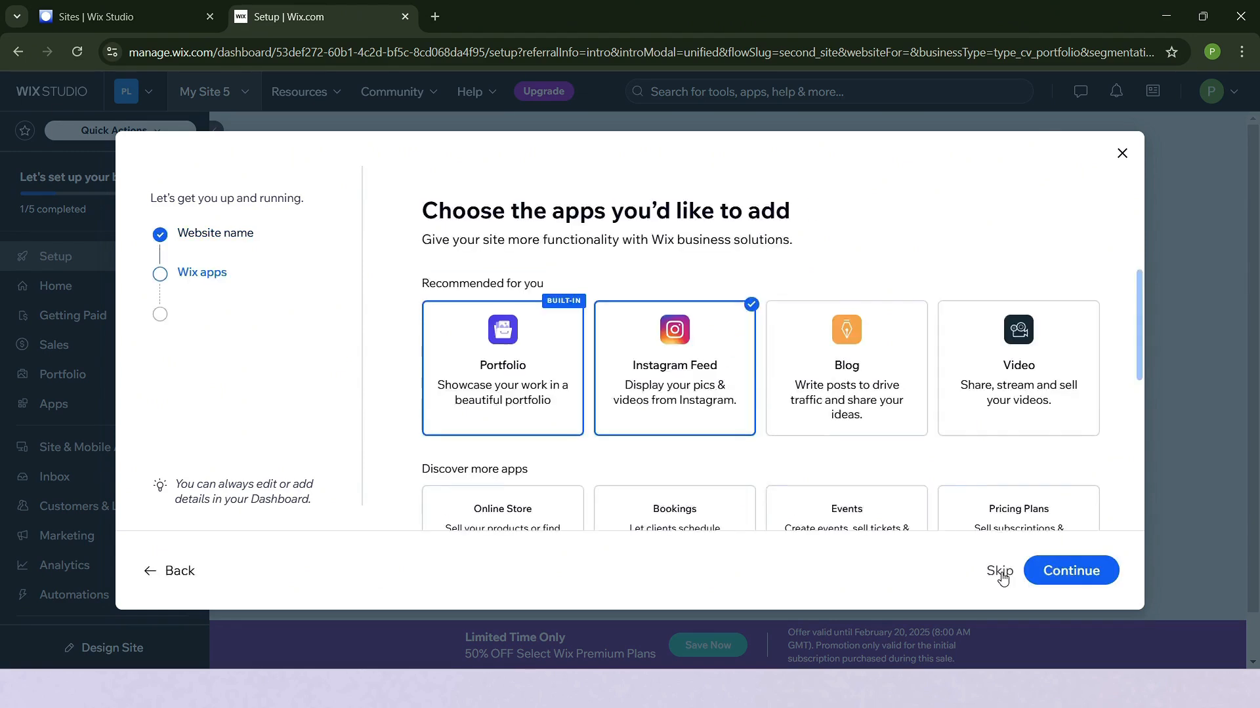
- Deselect the Instagram Feed app, keep only the built-in Portfolio app, and finish the setup to reach the site dashboard
click(715, 366)
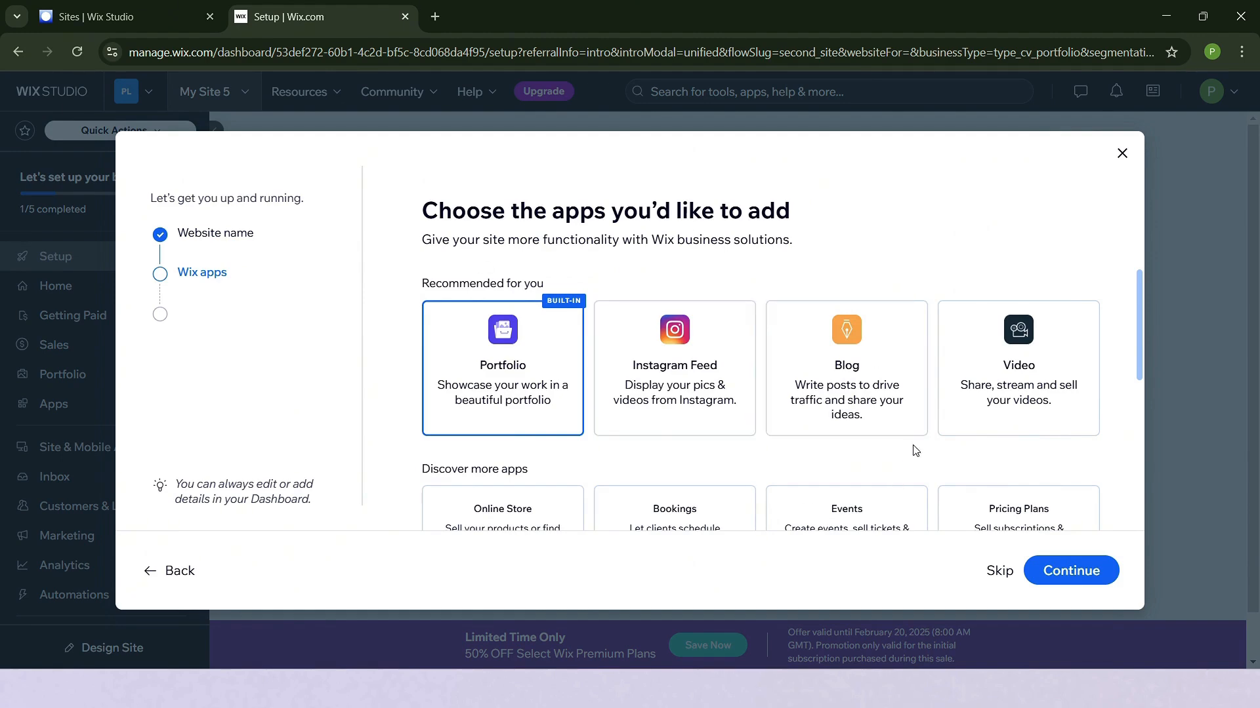
scroll(932, 462, down, 5)
scroll(938, 473, up, 5)
click(1078, 581)
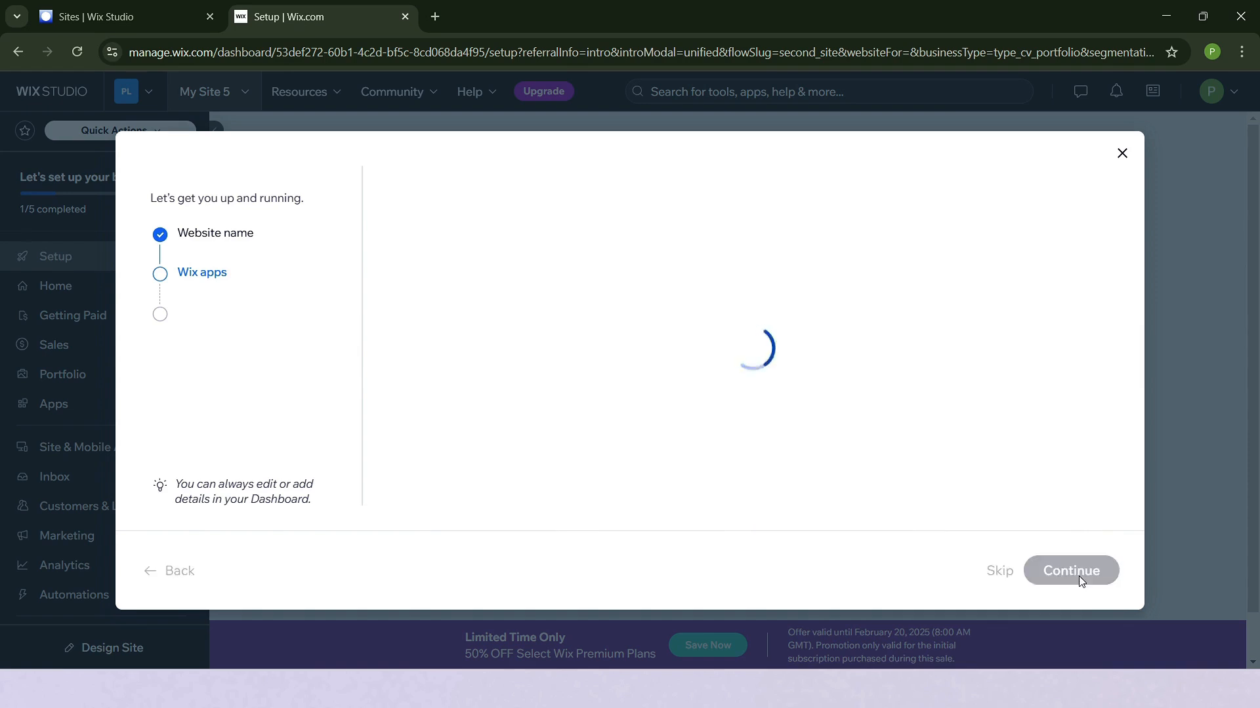
click(715, 419)
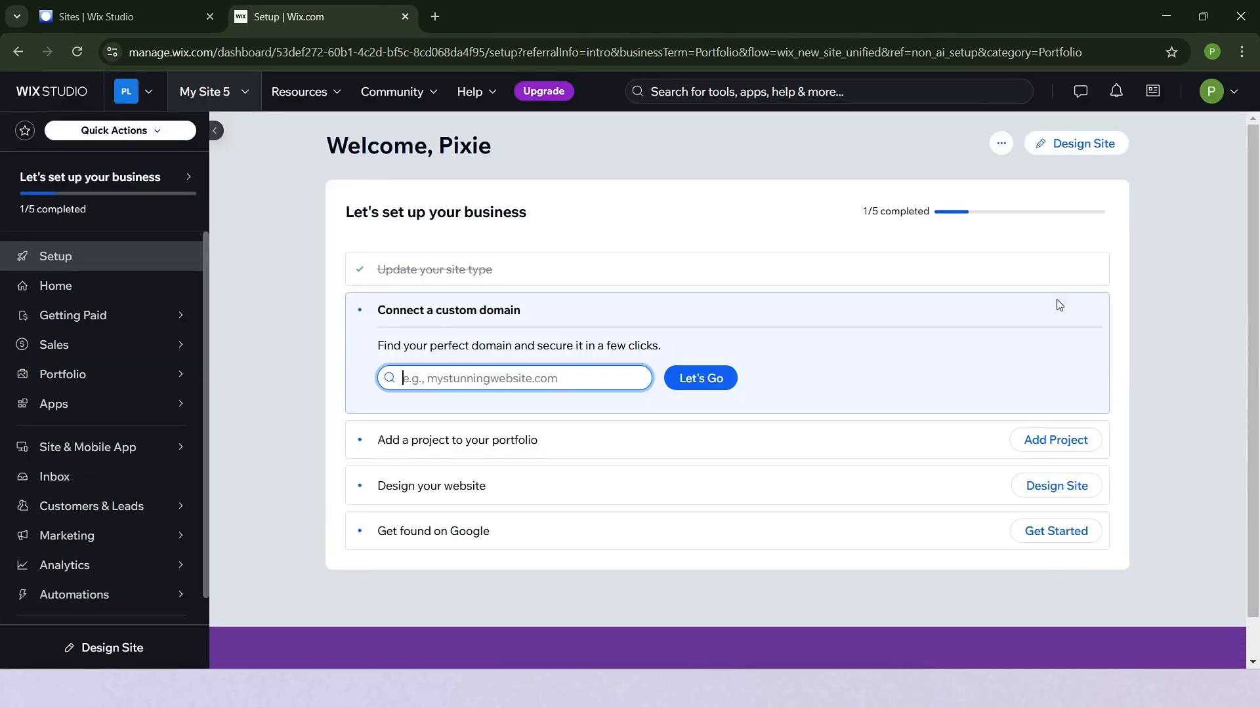
- Start designing the site and browse the available portfolio website templates
click(1093, 148)
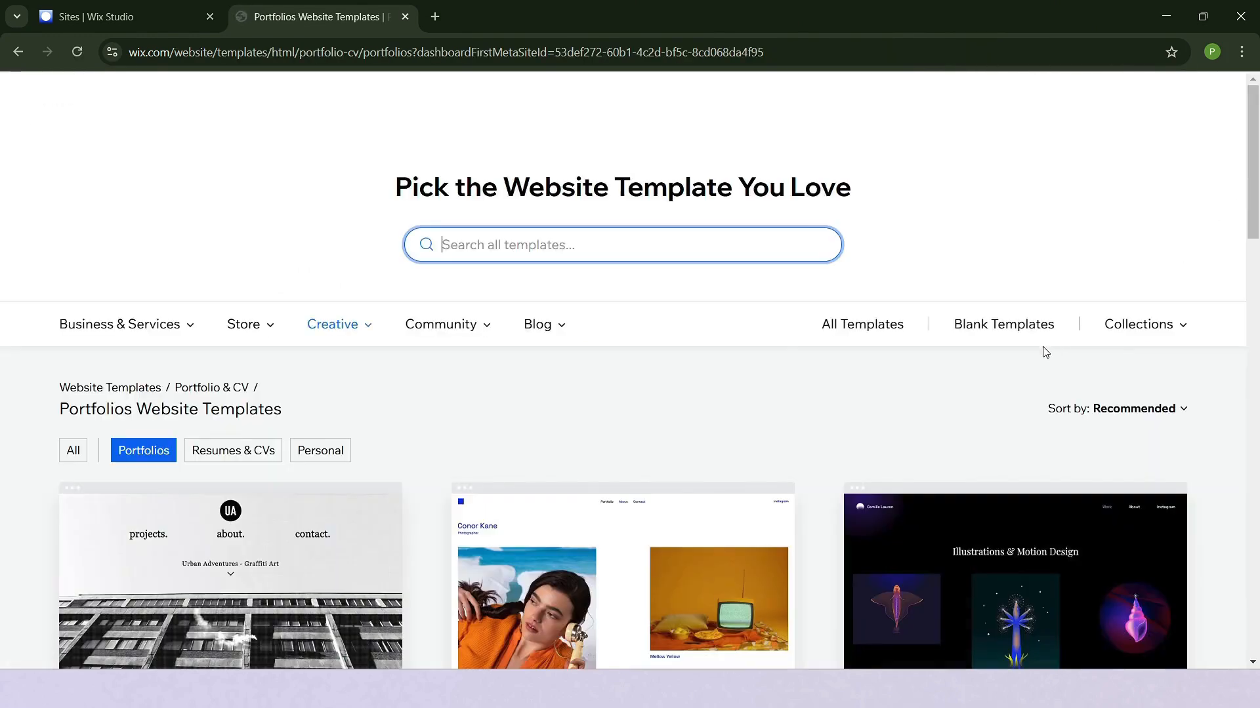
scroll(1102, 396, down, 6)
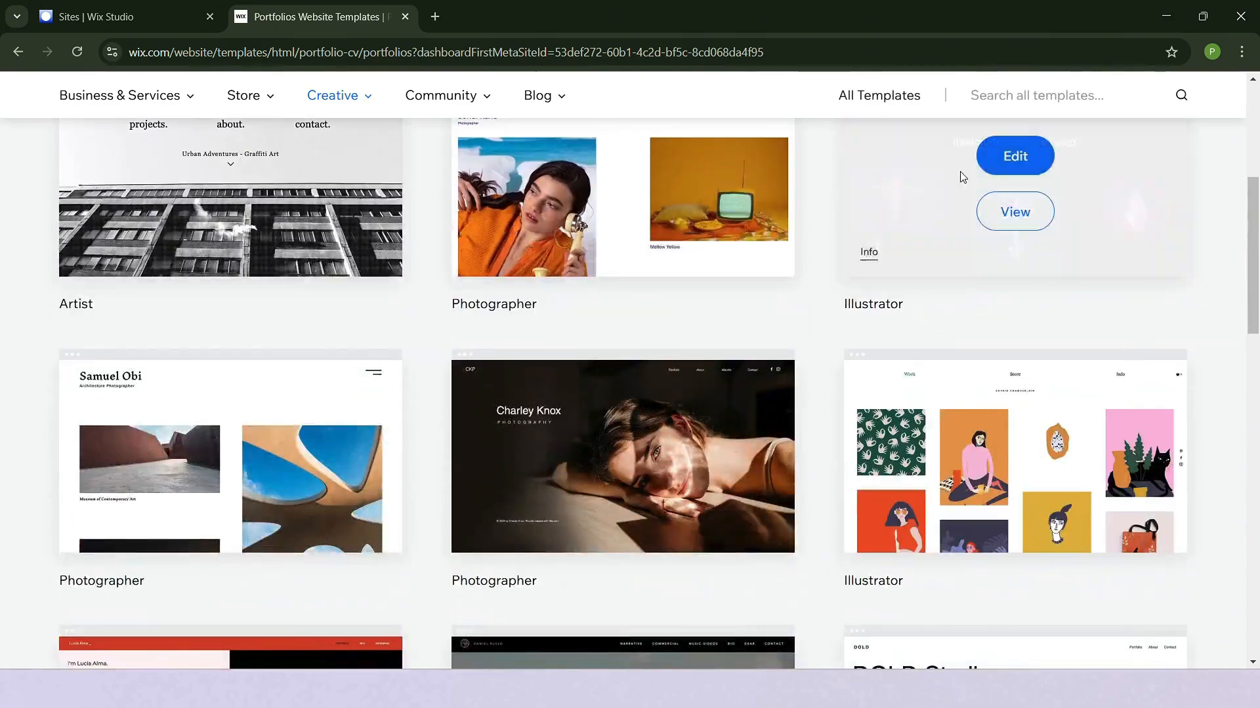
scroll(917, 467, down, 4)
scroll(753, 471, down, 9)
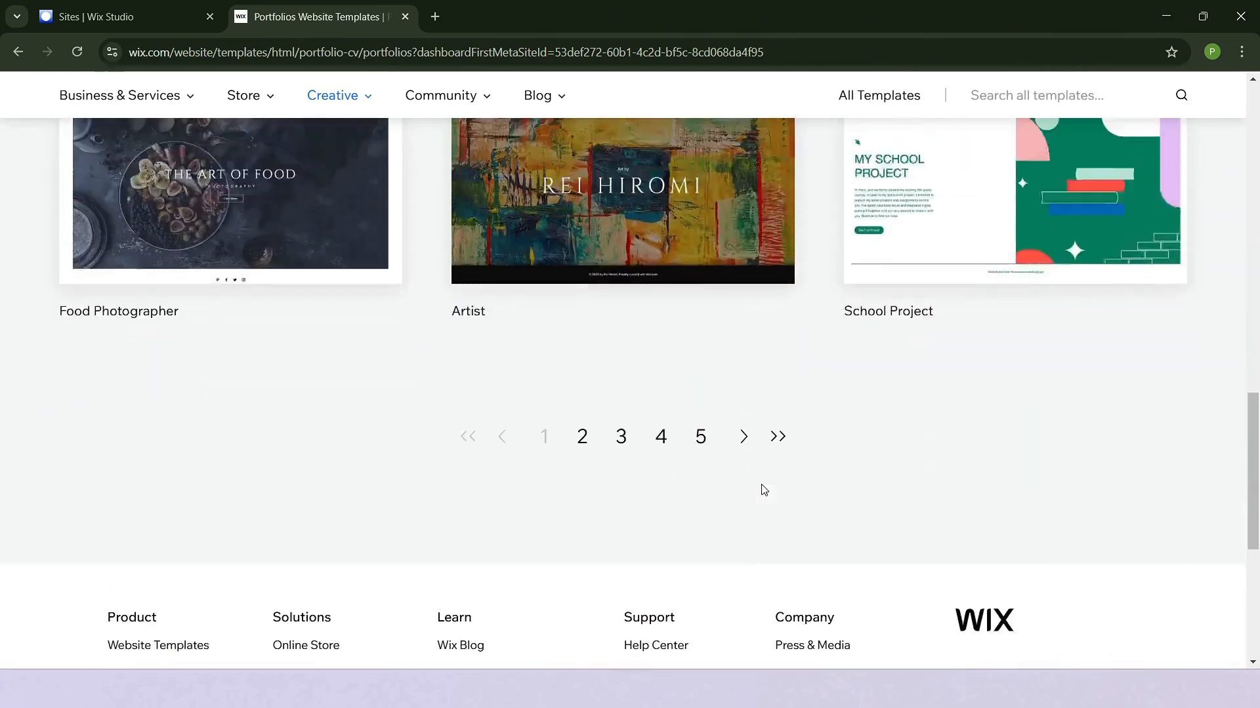
scroll(761, 485, up, 4)
scroll(761, 488, up, 4)
scroll(781, 400, down, 4)
mouse_move(303, 459)
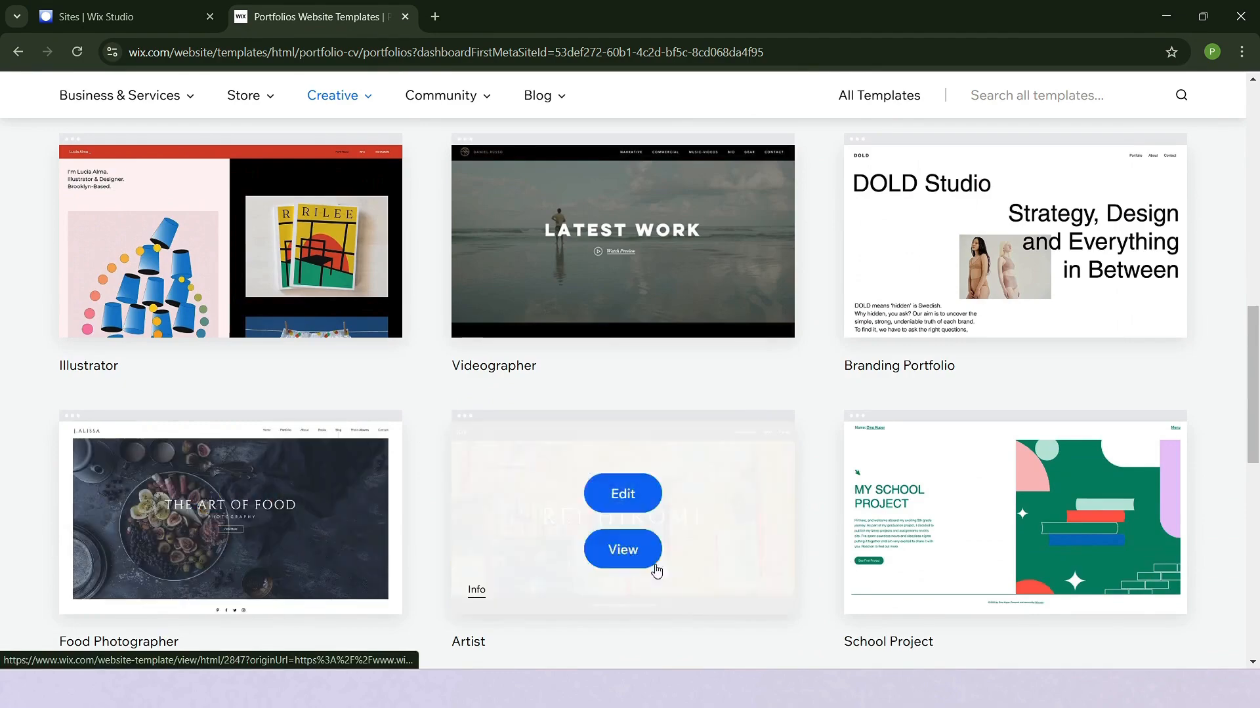
mouse_move(947, 573)
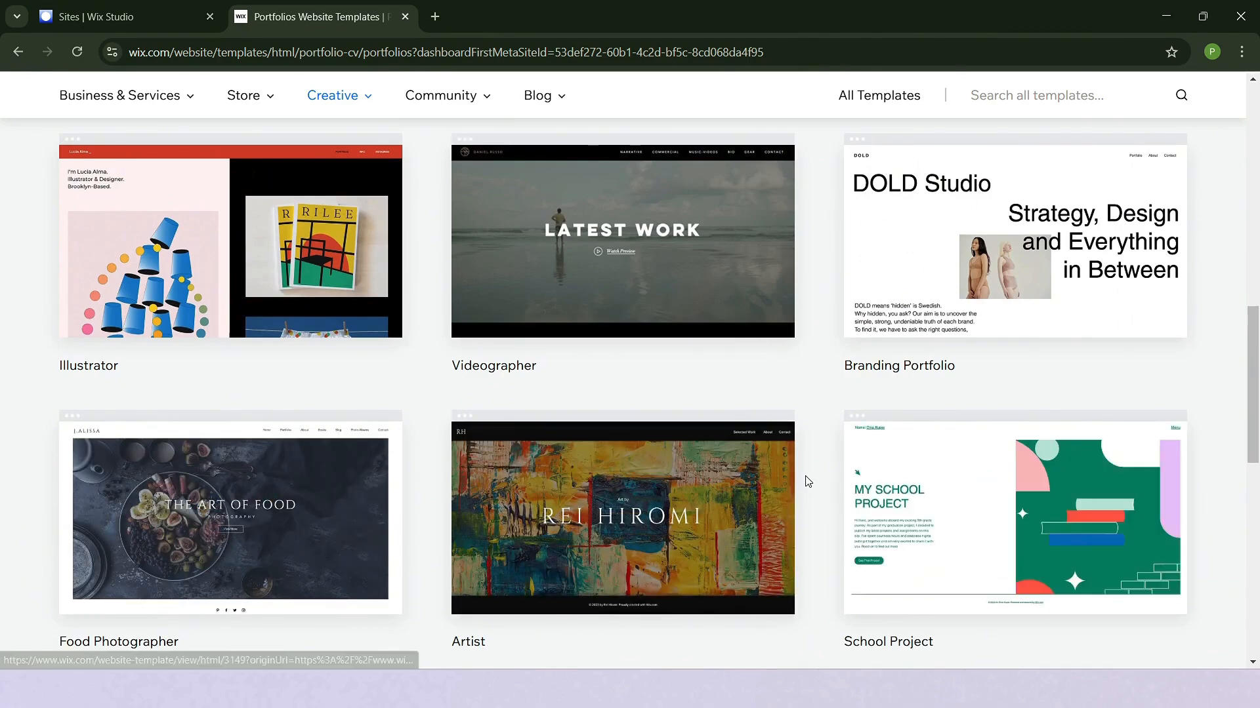
- Open the architecture photographer portfolio template for editing
scroll(812, 477, up, 8)
scroll(813, 477, down, 3)
scroll(816, 476, up, 4)
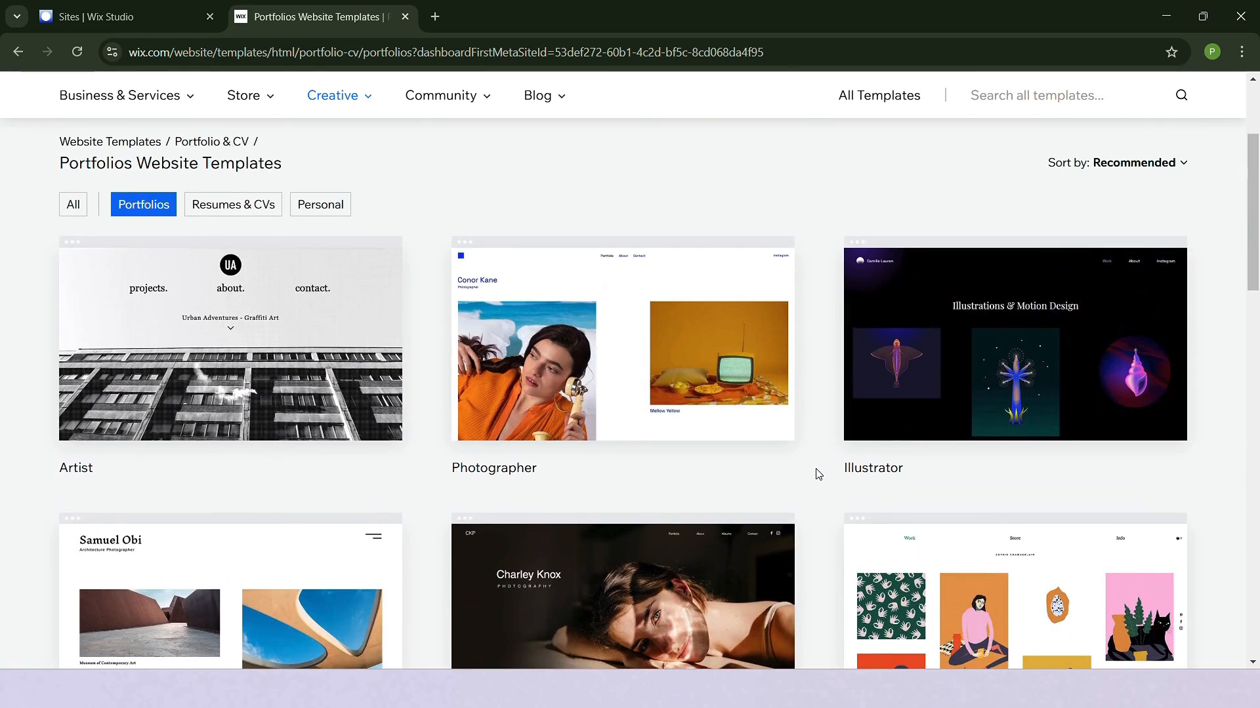
scroll(819, 473, down, 3)
click(223, 354)
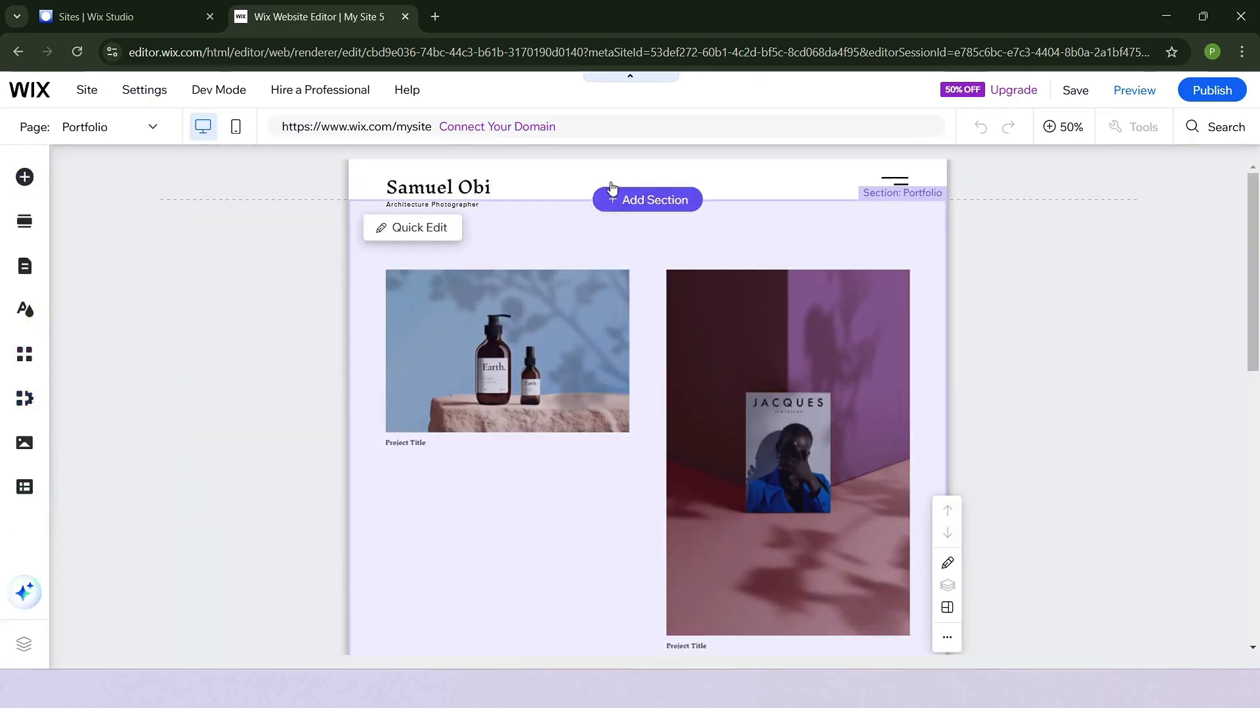
- Look over the Portfolio page and examine its section's Quick Edit content options, leaving them without changes
scroll(600, 304, down, 10)
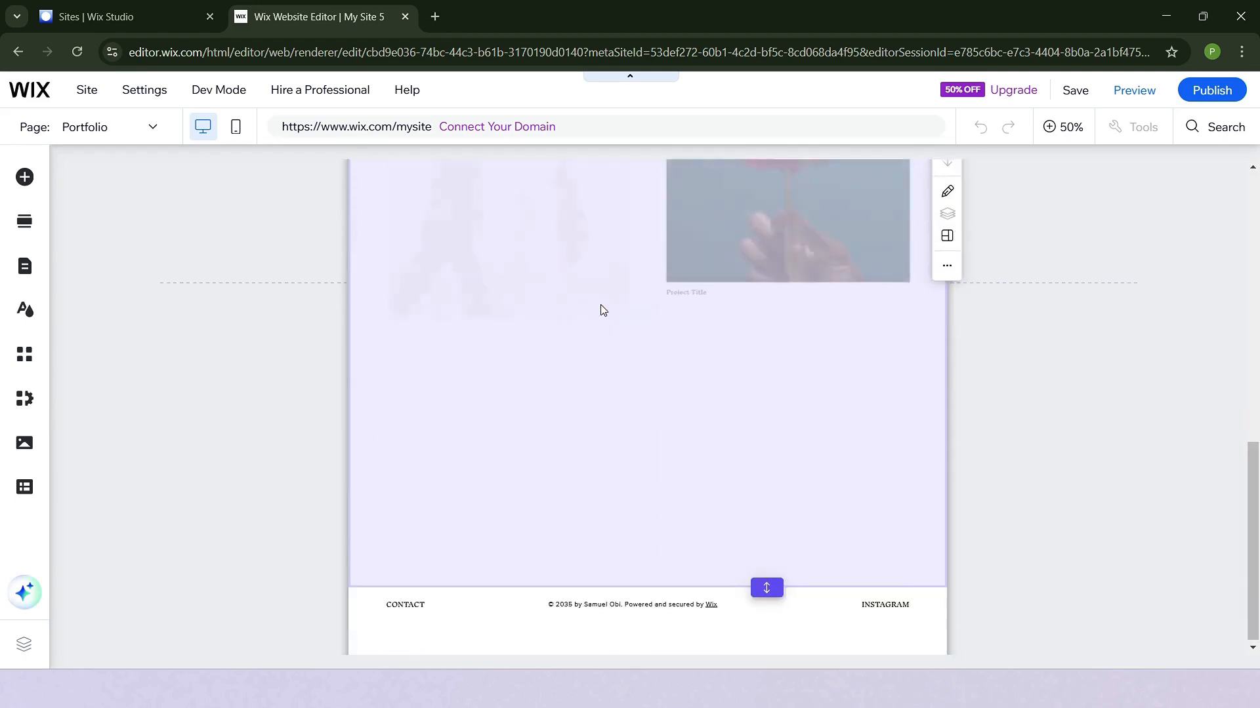
scroll(600, 304, up, 10)
click(553, 234)
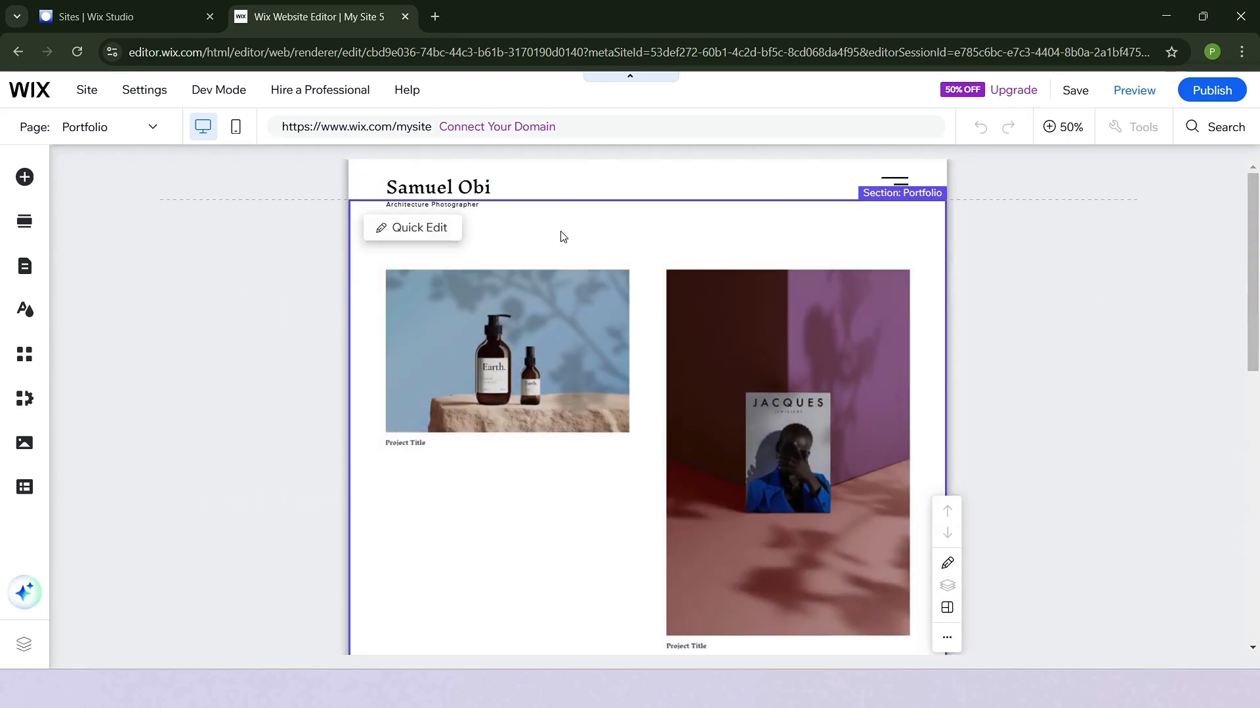
click(414, 228)
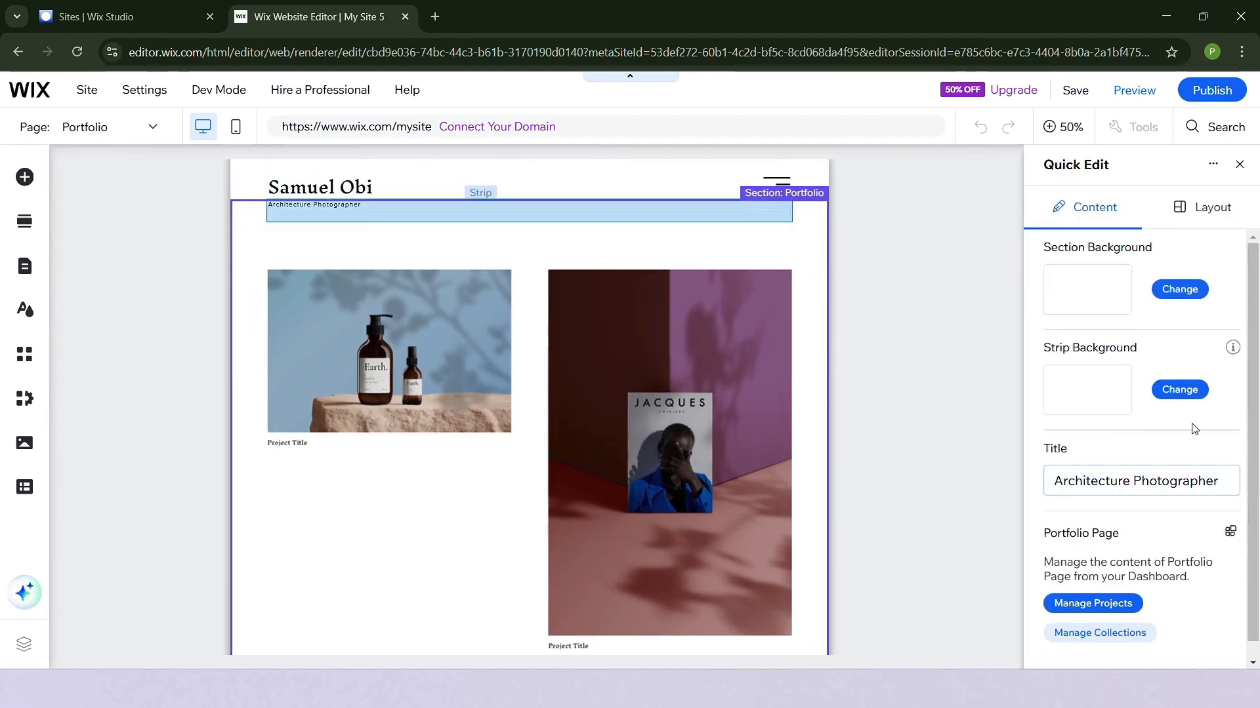
scroll(1010, 492, down, 4)
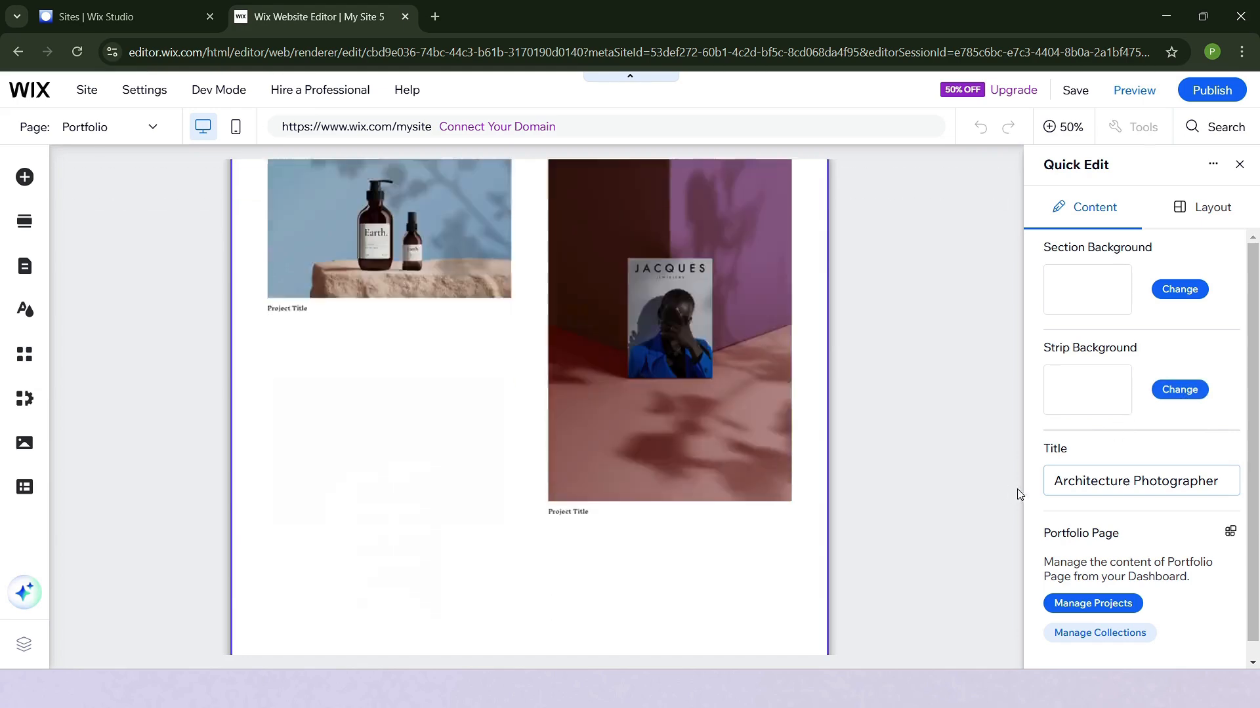
scroll(686, 421, up, 4)
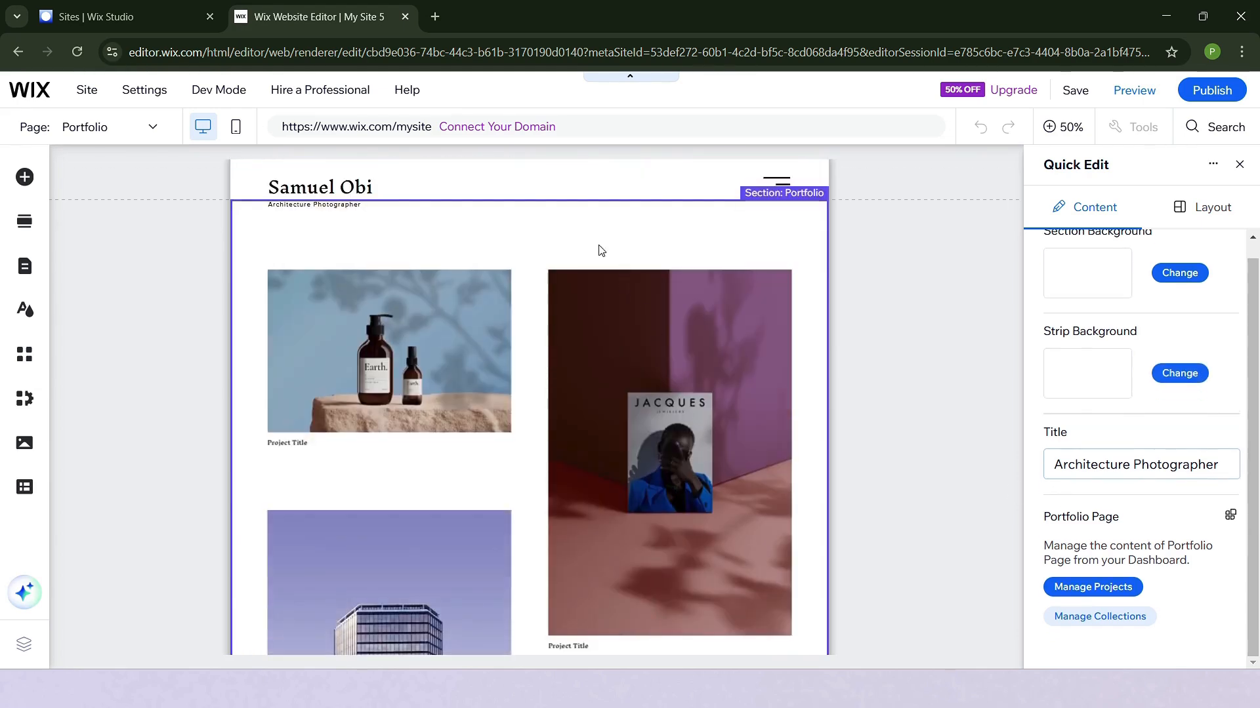
click(1239, 165)
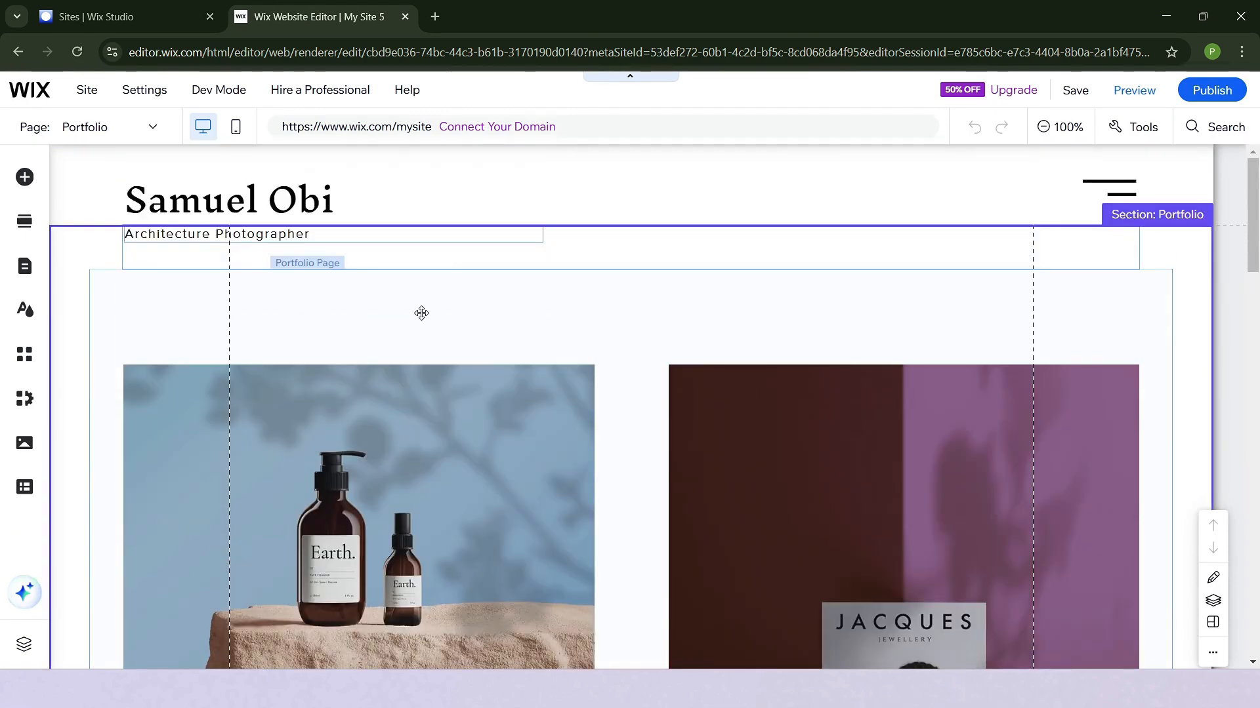
- Open project management for the Portfolio Page, choose setup without AI, and look through the list of existing projects
click(422, 315)
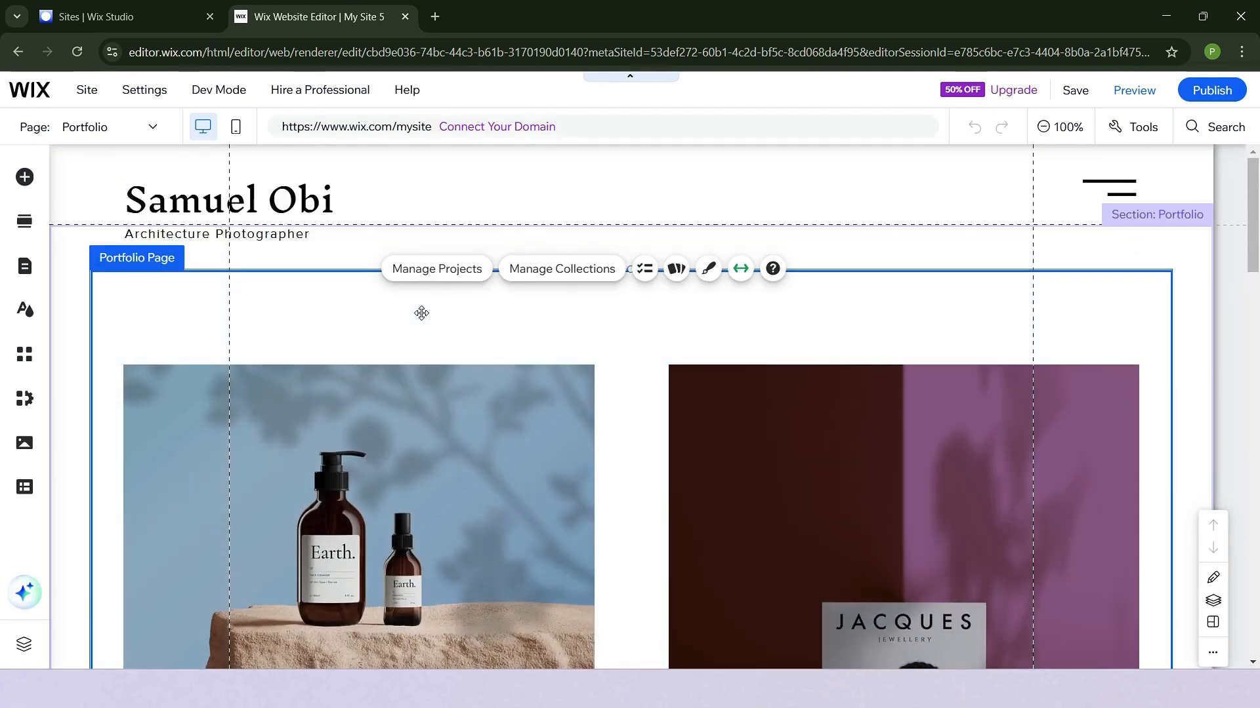
click(452, 285)
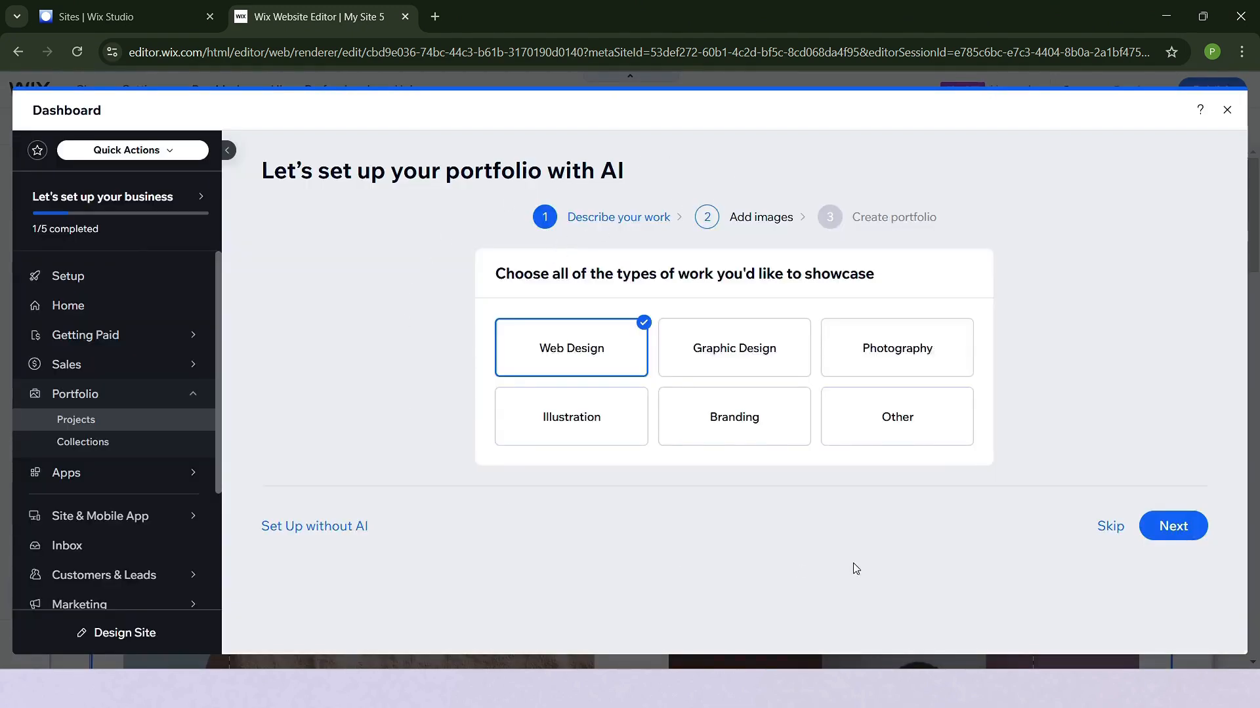
click(330, 528)
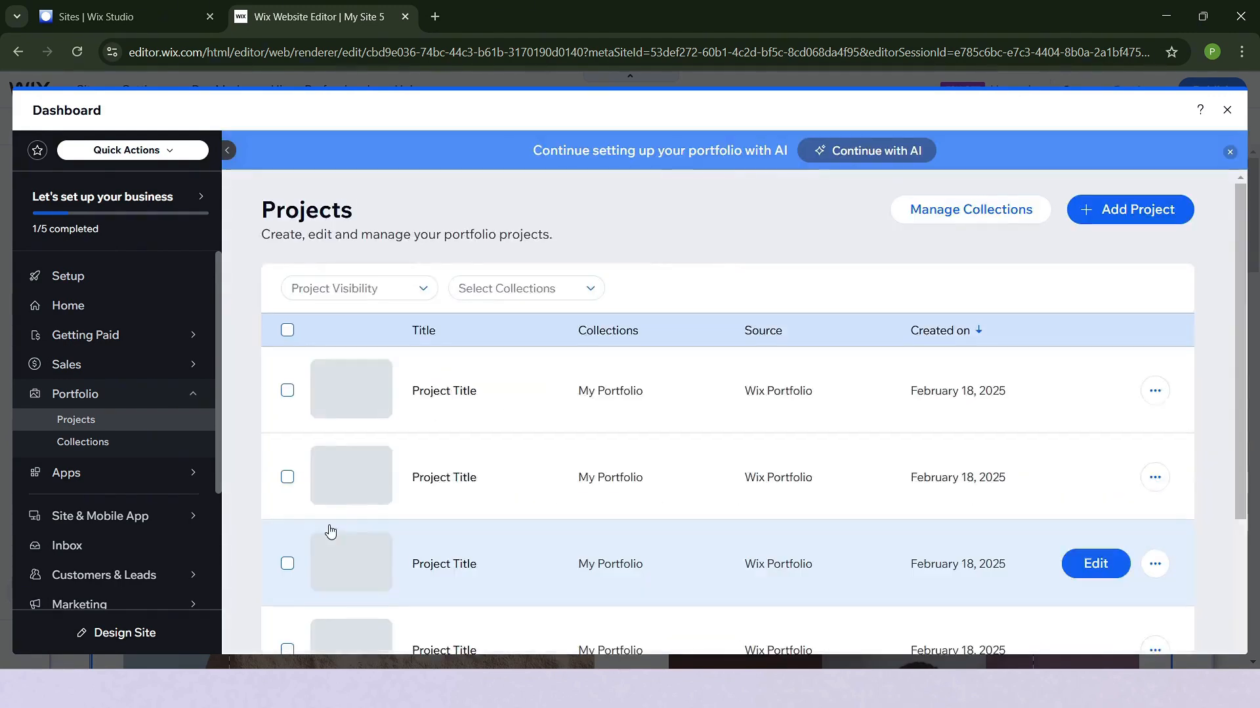
scroll(951, 473, down, 5)
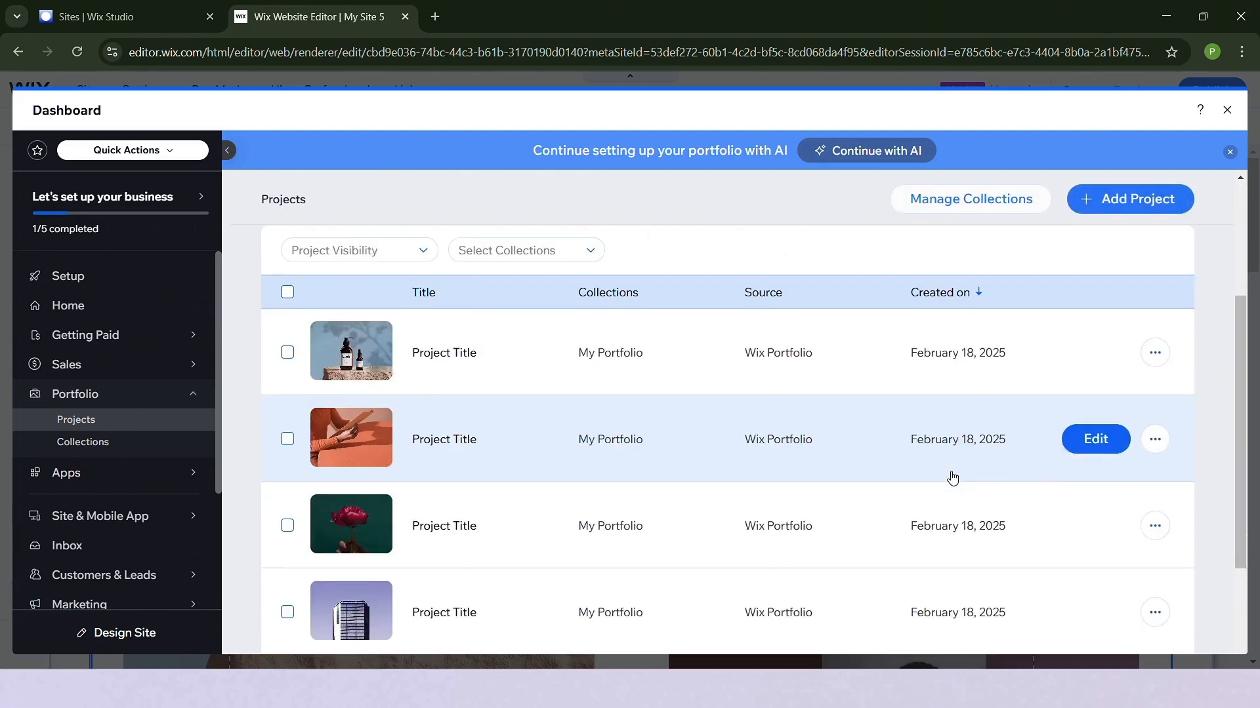
scroll(952, 477, up, 5)
scroll(973, 435, down, 5)
scroll(973, 433, up, 5)
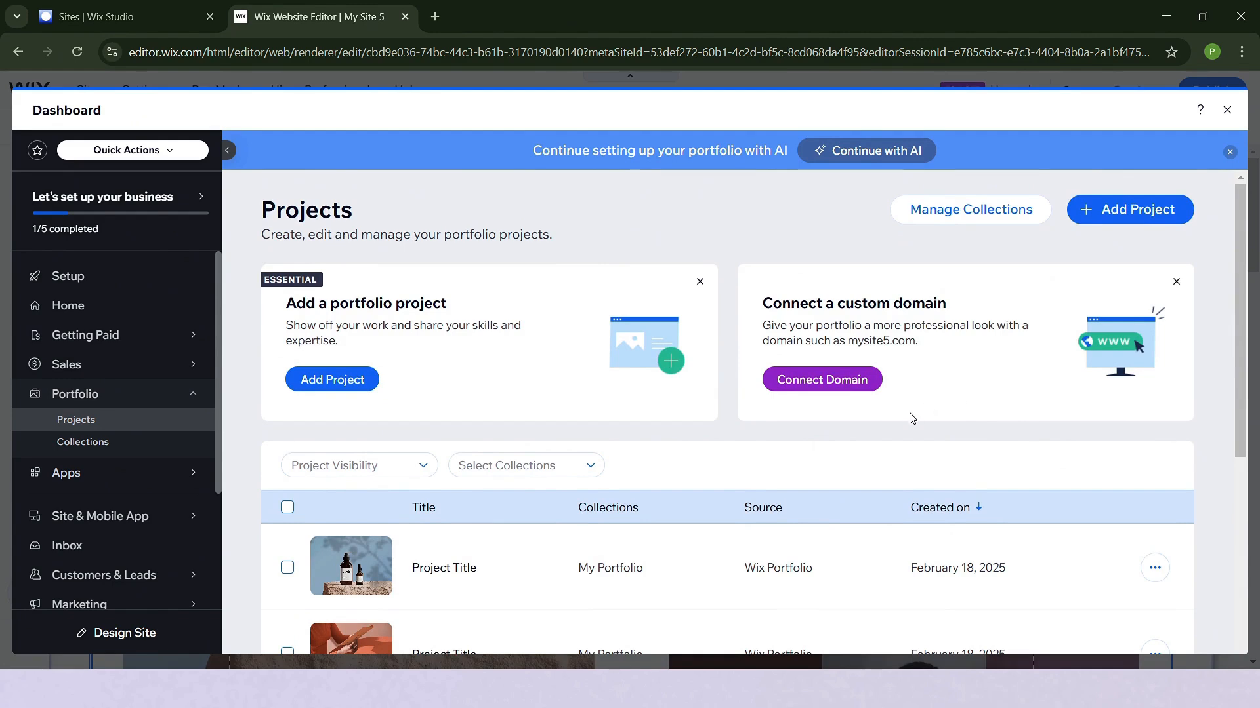
- Examine the title, description, basic info and media stages of adding a new project, and leave without creating it
click(1112, 211)
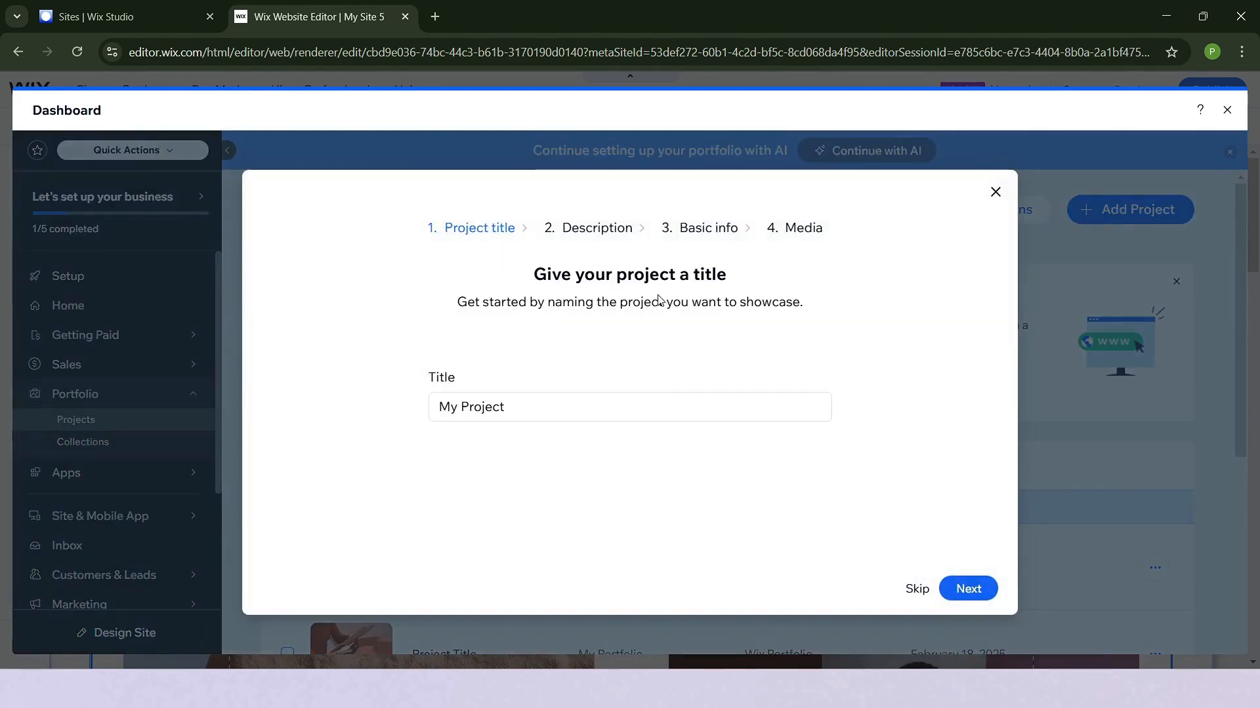
triple_click(502, 407)
click(592, 227)
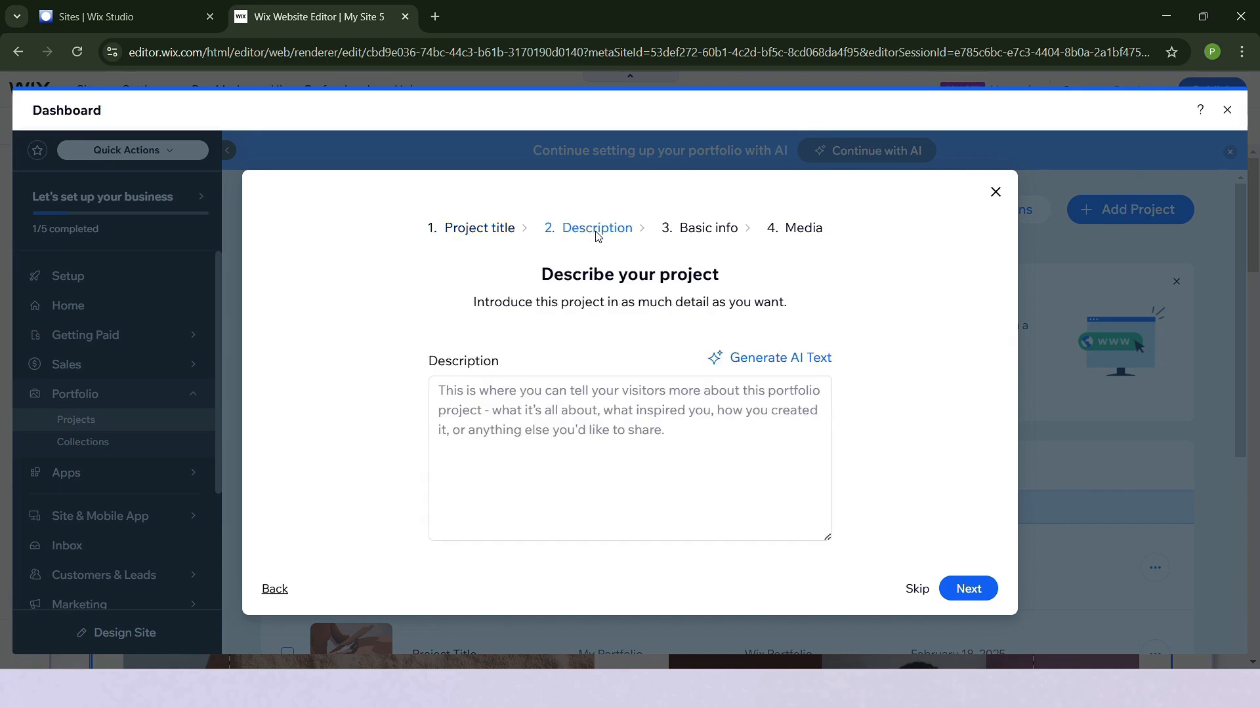
click(707, 228)
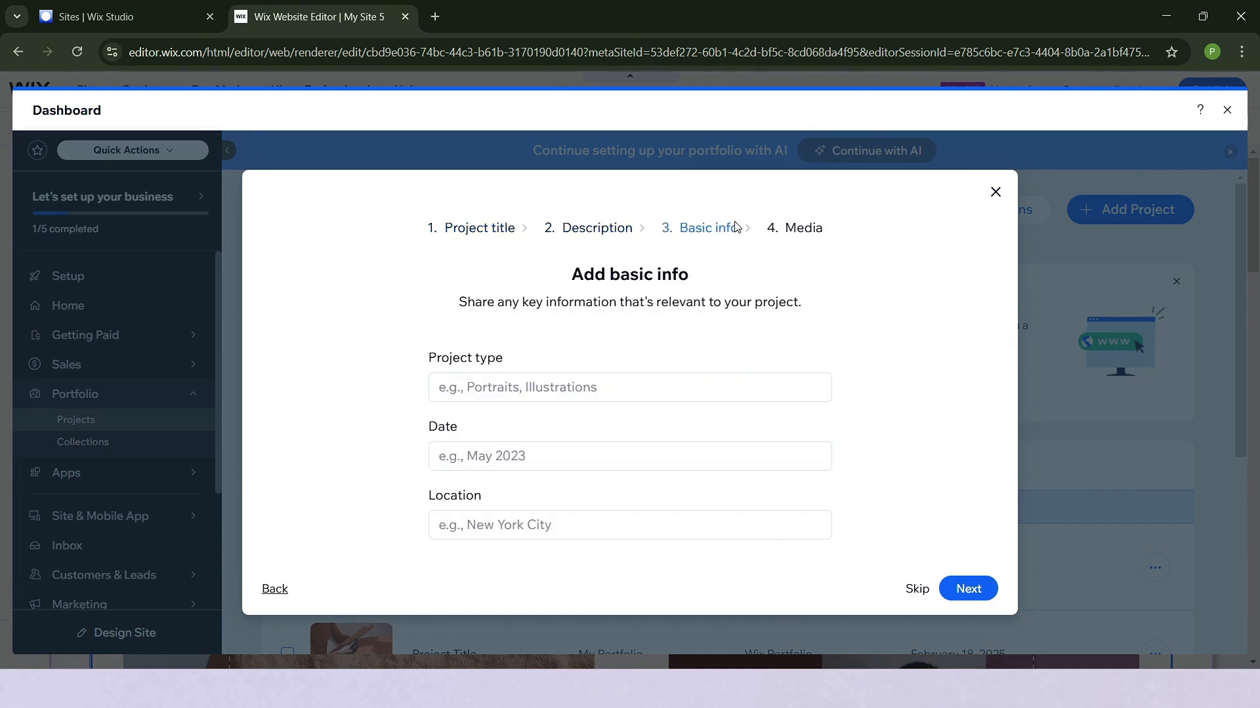
click(769, 229)
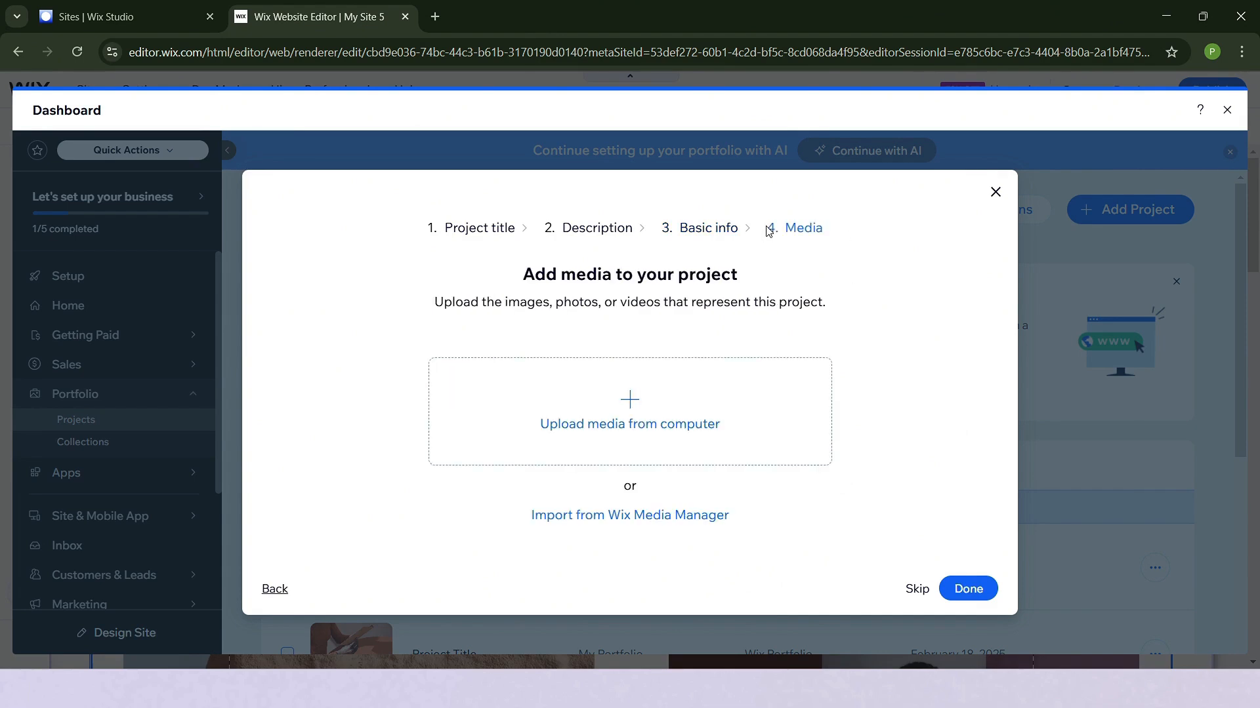
click(995, 192)
- Open the first project in the list for editing and review its title, description and basic info fields
scroll(877, 436, down, 3)
scroll(888, 455, up, 2)
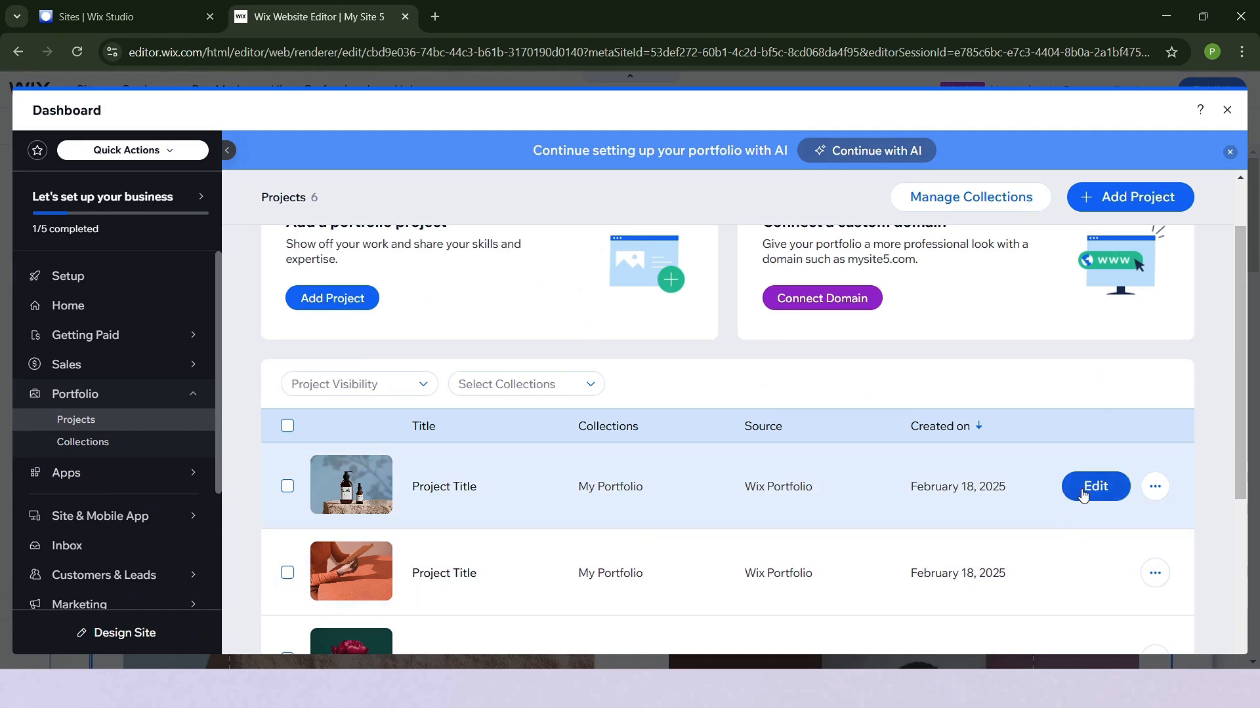
click(1086, 492)
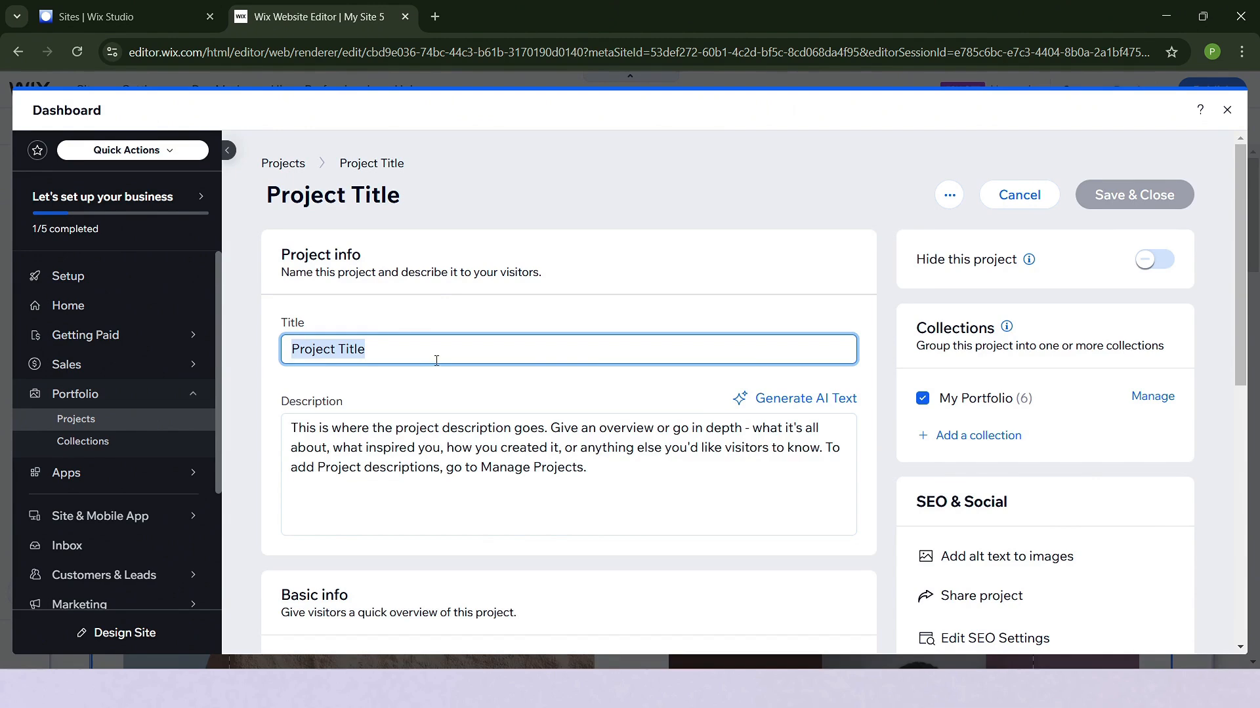
click(641, 469)
scroll(636, 471, down, 4)
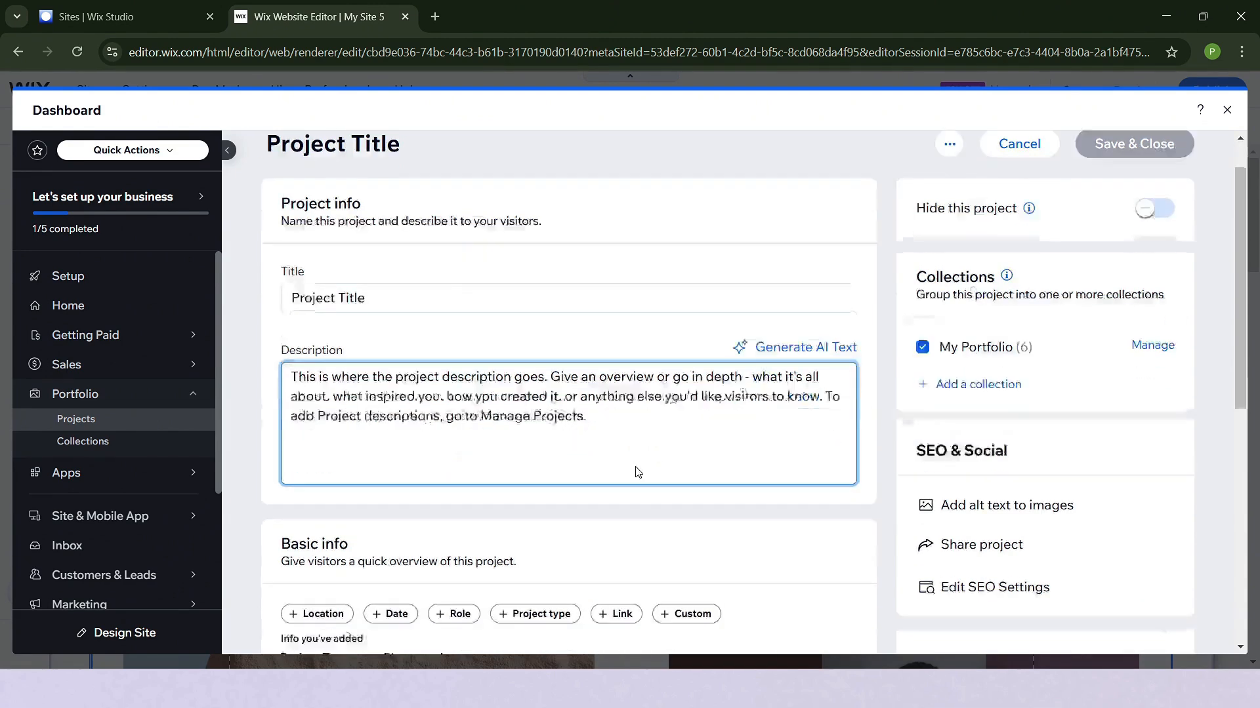
scroll(636, 471, down, 1)
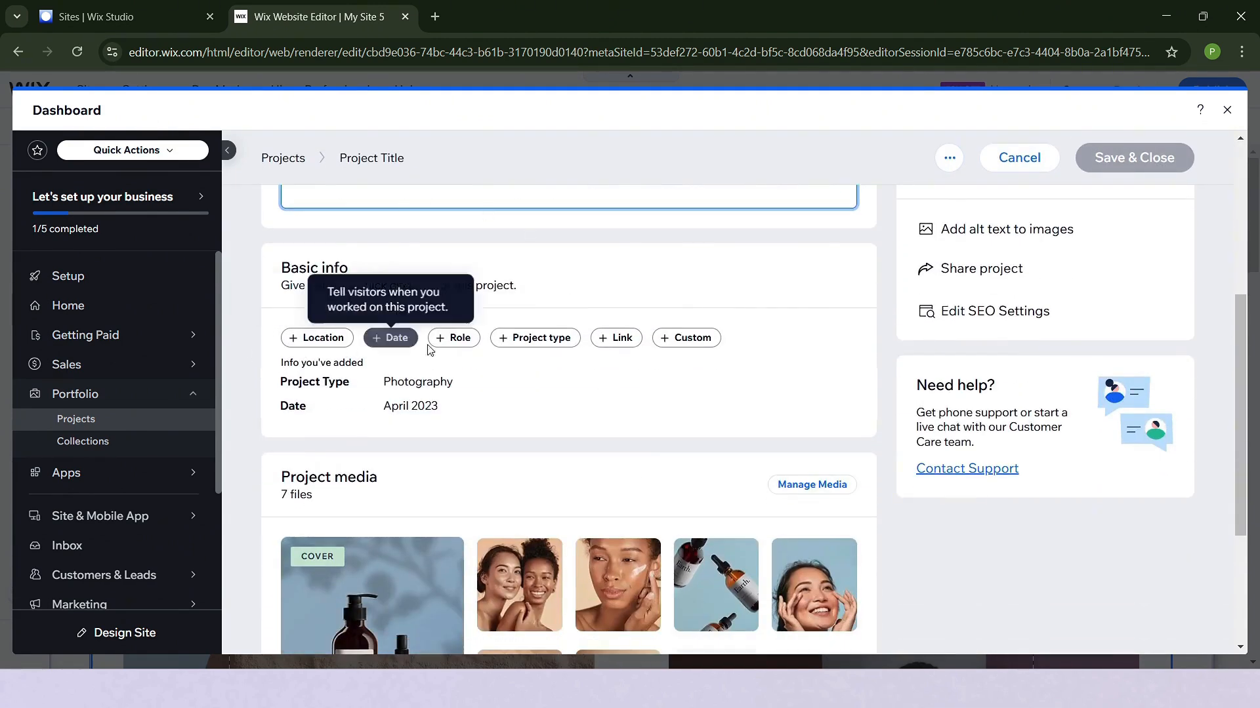
- Review the project's extra basic info options and open the manager for its project media
mouse_move(791, 412)
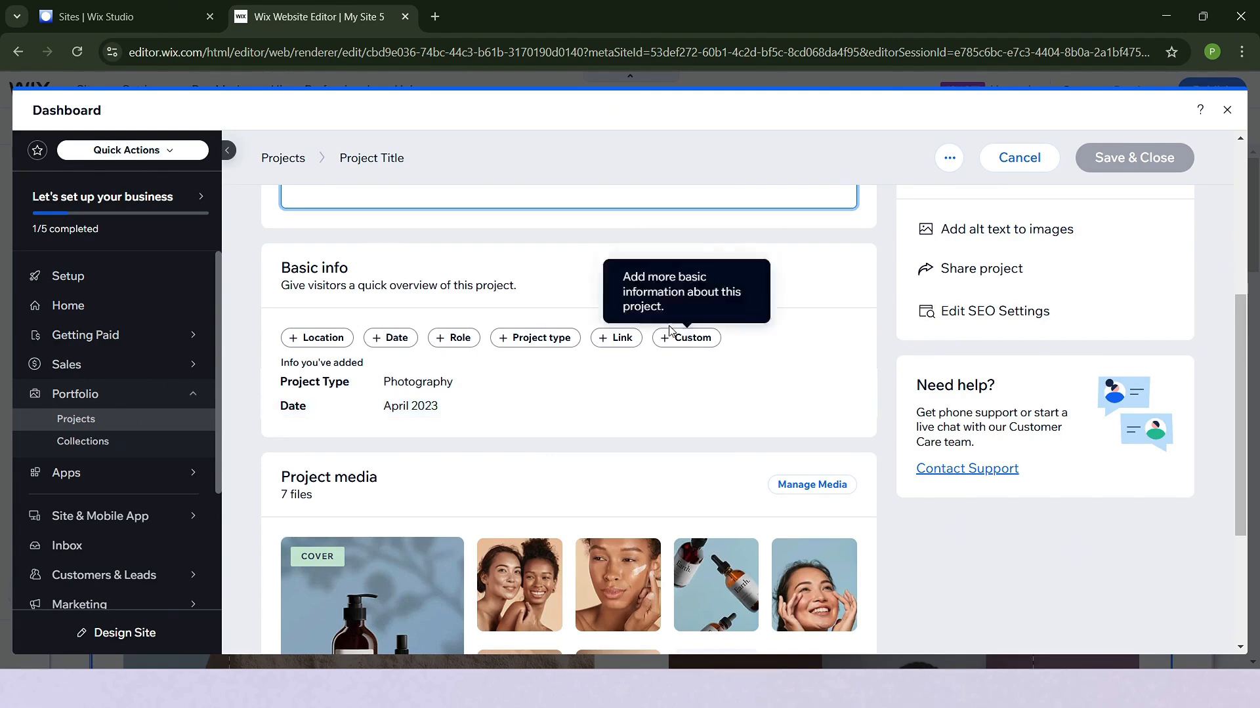
scroll(689, 459, down, 3)
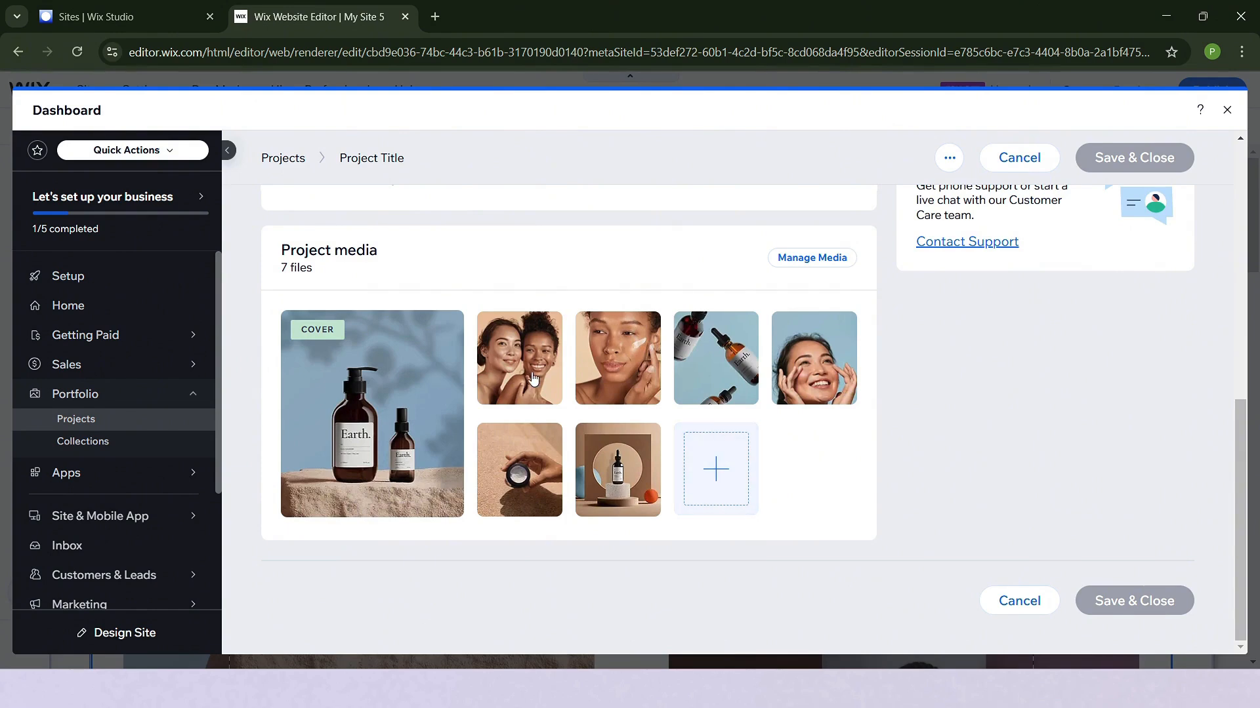
click(715, 485)
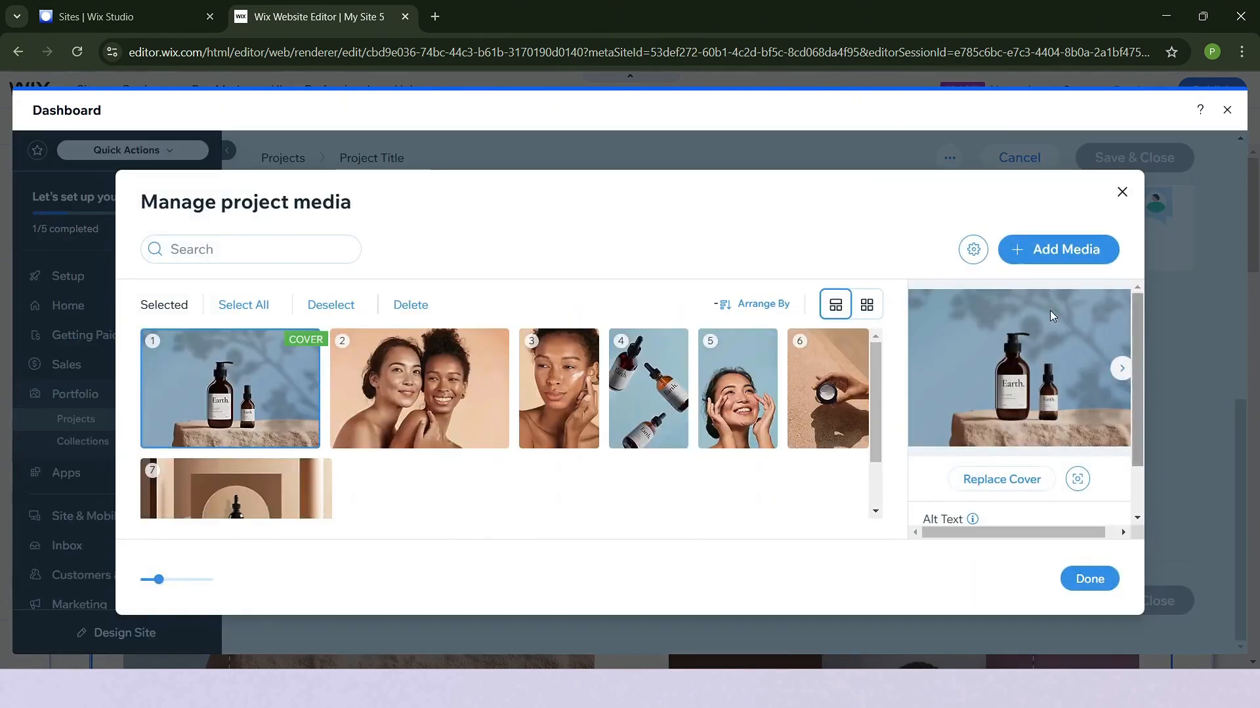
- Move the dropper bottles image to third position in the project media, ahead of the single woman's portrait
scroll(789, 433, down, 1)
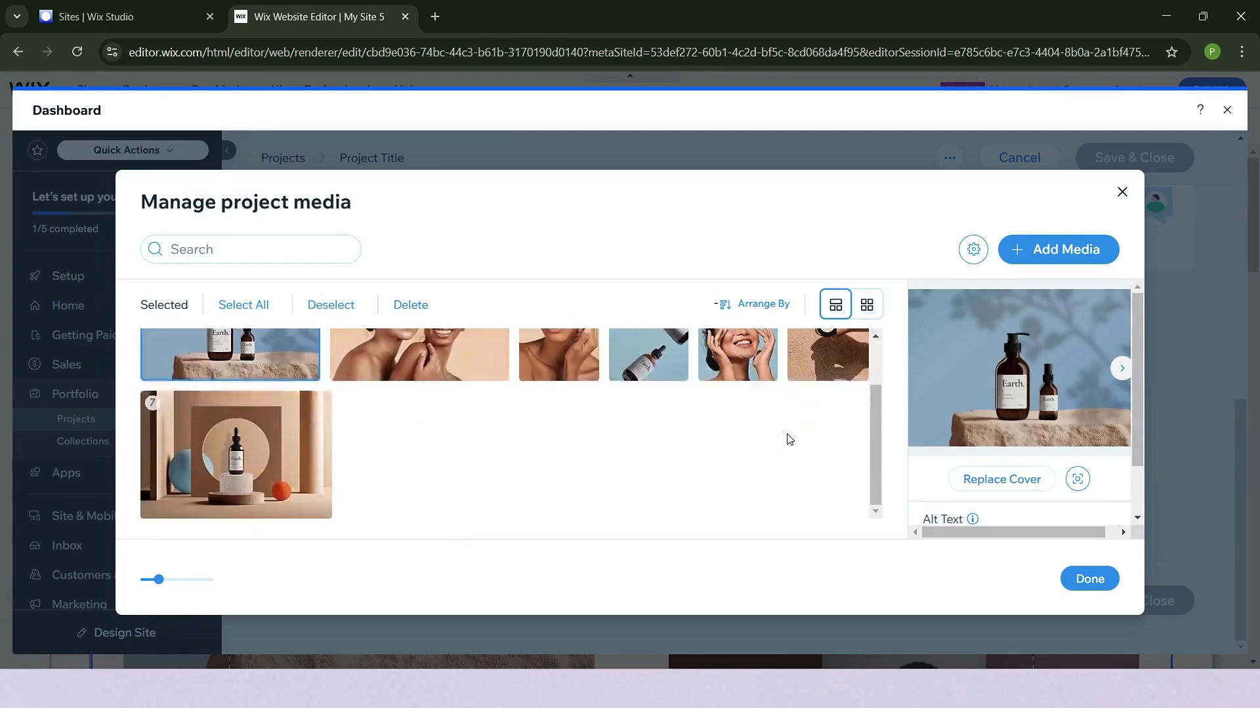
scroll(737, 393, up, 1)
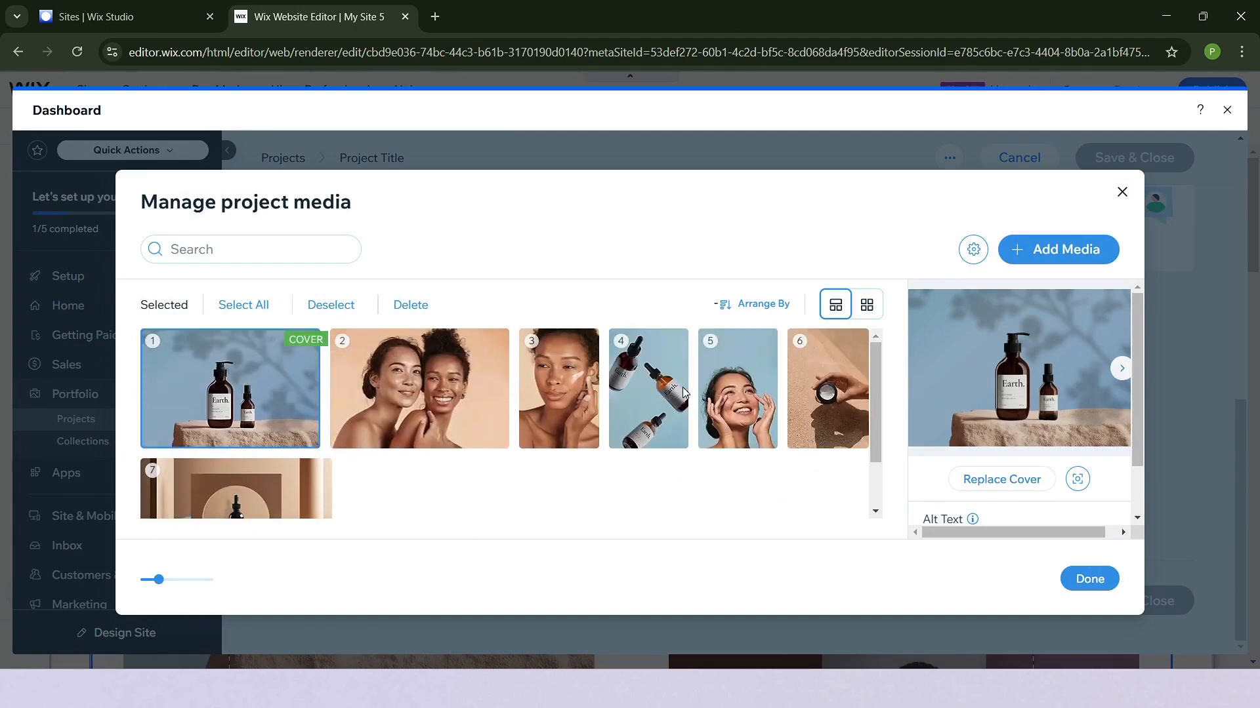
drag(649, 387, 556, 392)
drag(828, 392, 702, 433)
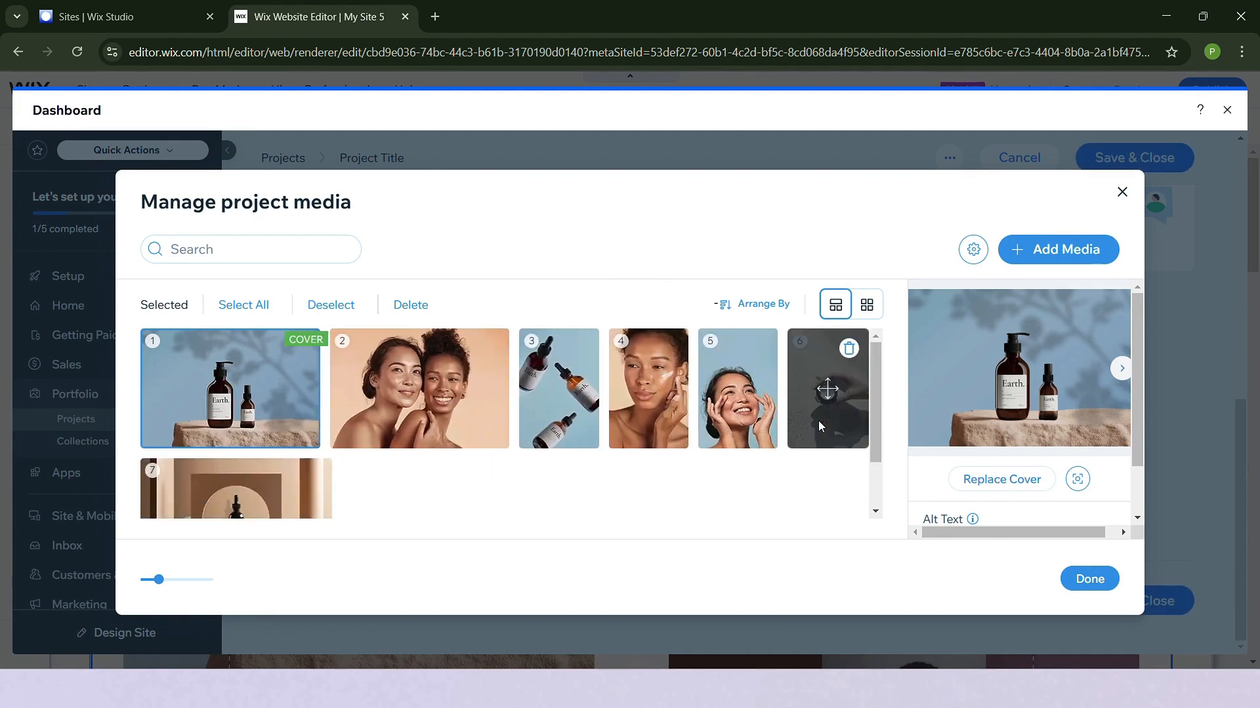
- Review the cover's alt text field, preview the media in the grid layout, and return to Masonry
scroll(675, 456, down, 1)
scroll(949, 438, down, 1)
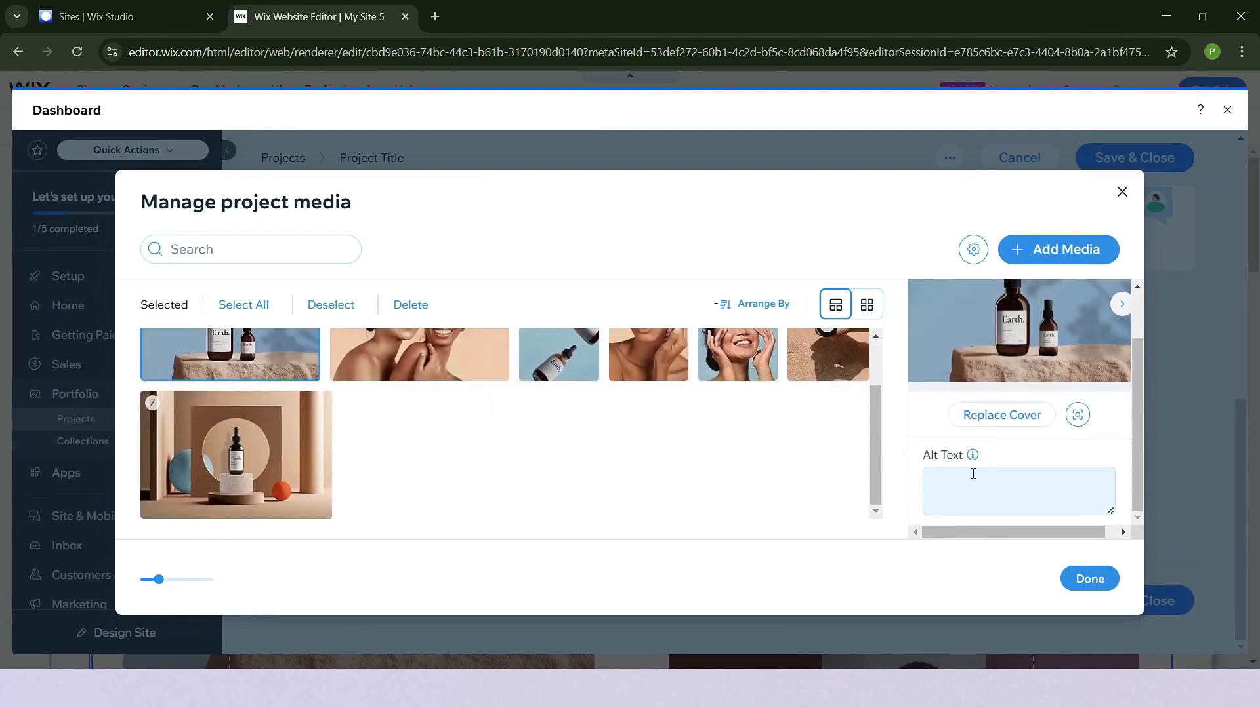
click(866, 305)
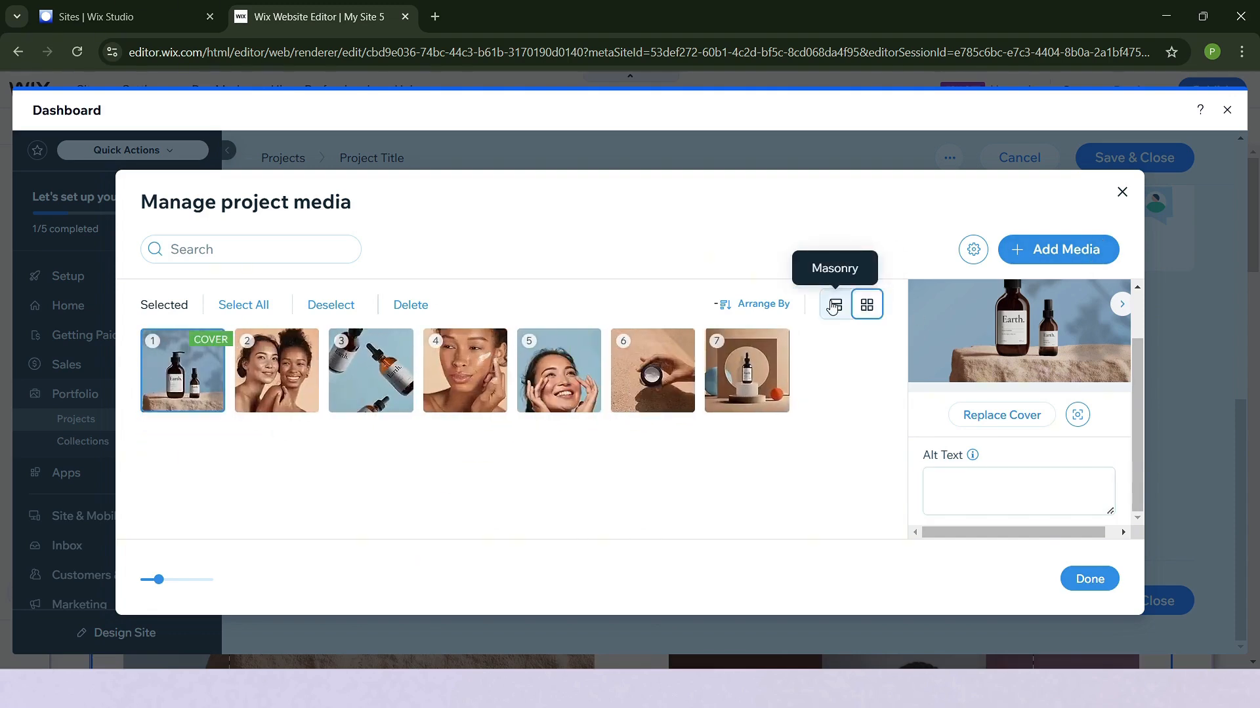
click(833, 306)
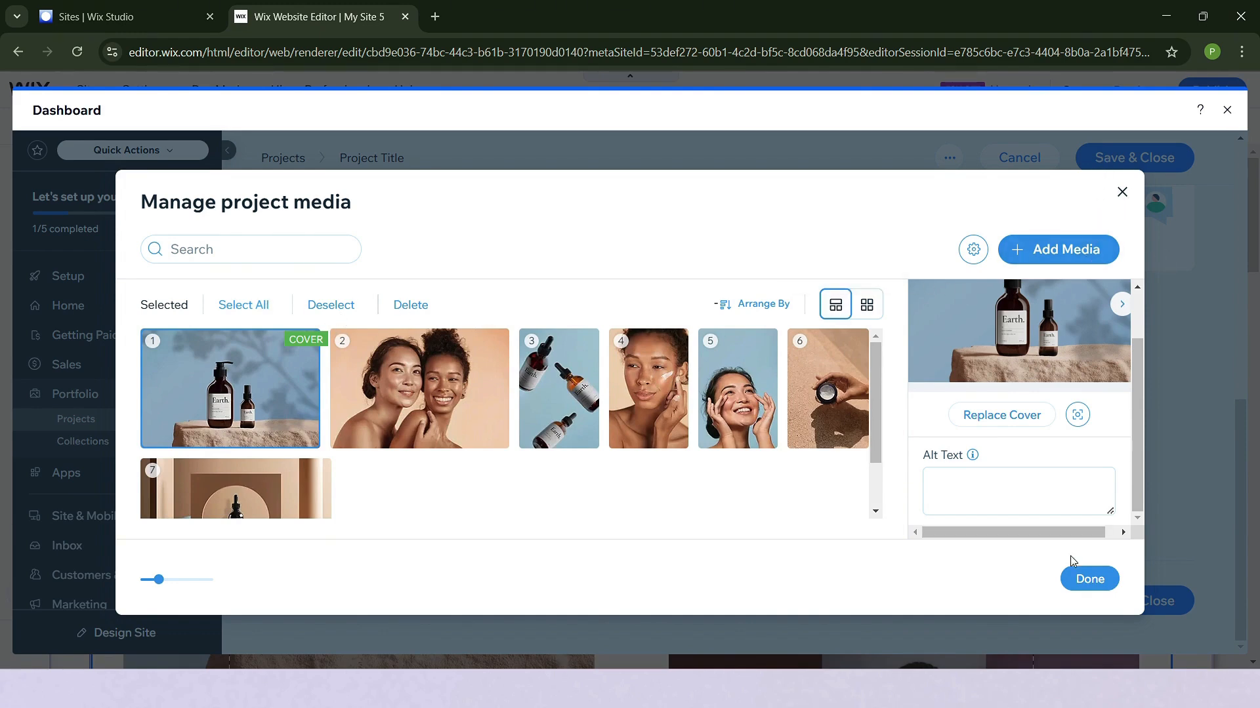
- Confirm the project media arrangement, and save and close the project
click(1086, 577)
scroll(964, 487, up, 10)
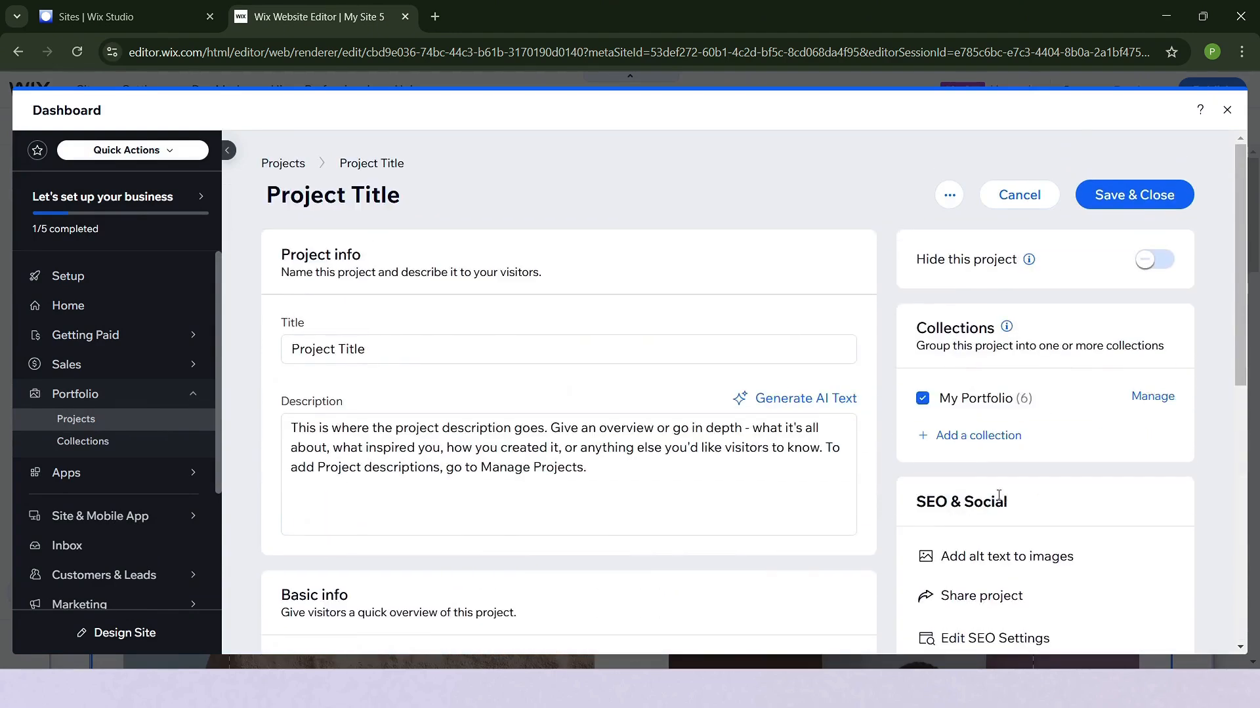
click(1152, 194)
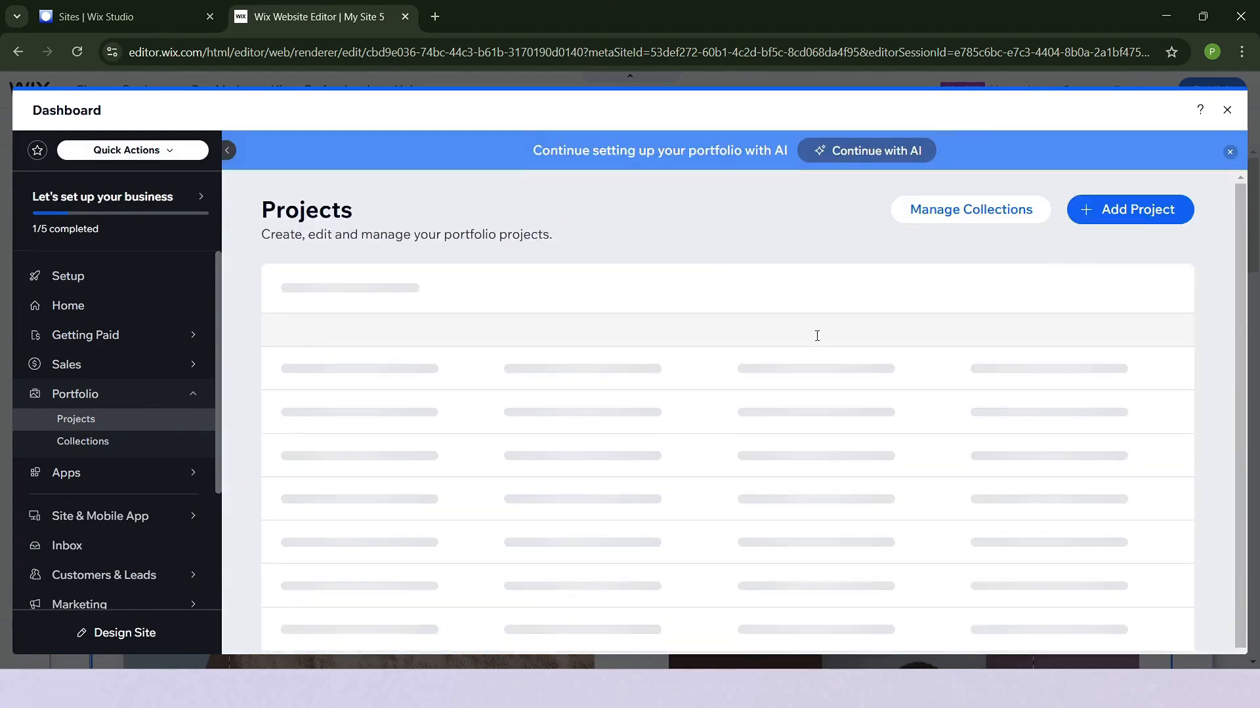
- Look through the projects list, including its visibility and collection filters and each project's details
scroll(821, 500, down, 4)
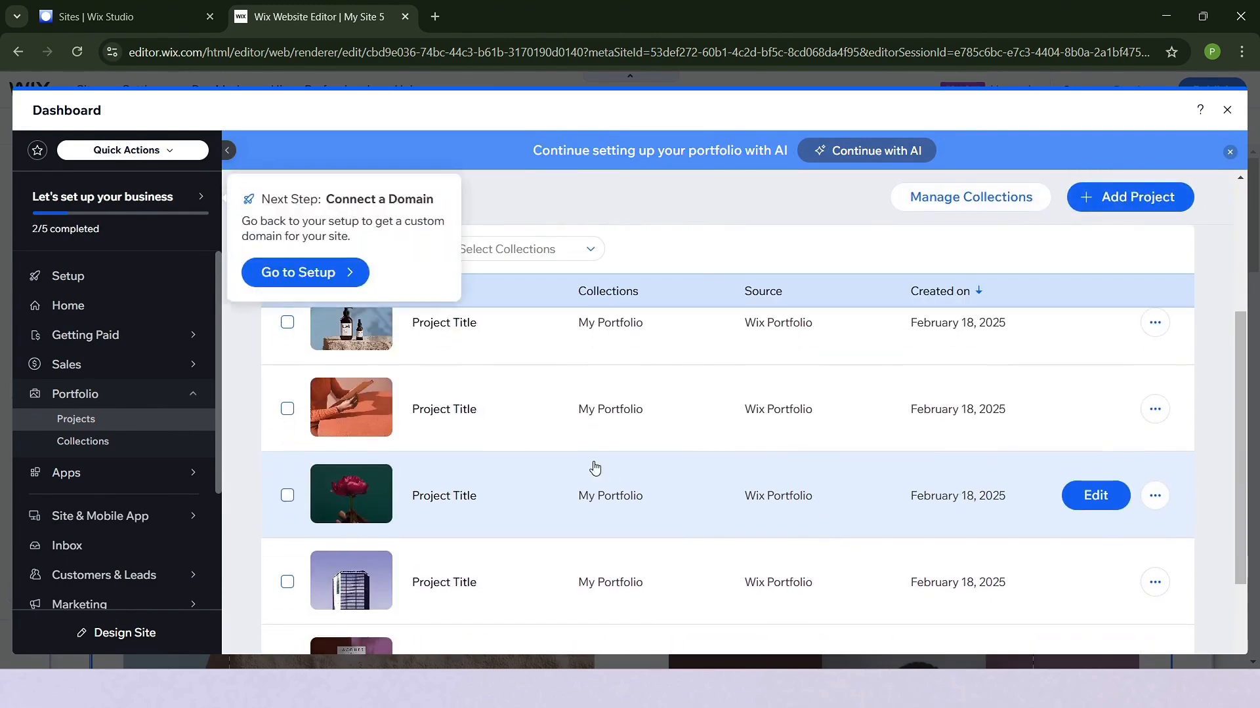
scroll(512, 482, up, 3)
scroll(439, 486, down, 2)
scroll(711, 420, up, 3)
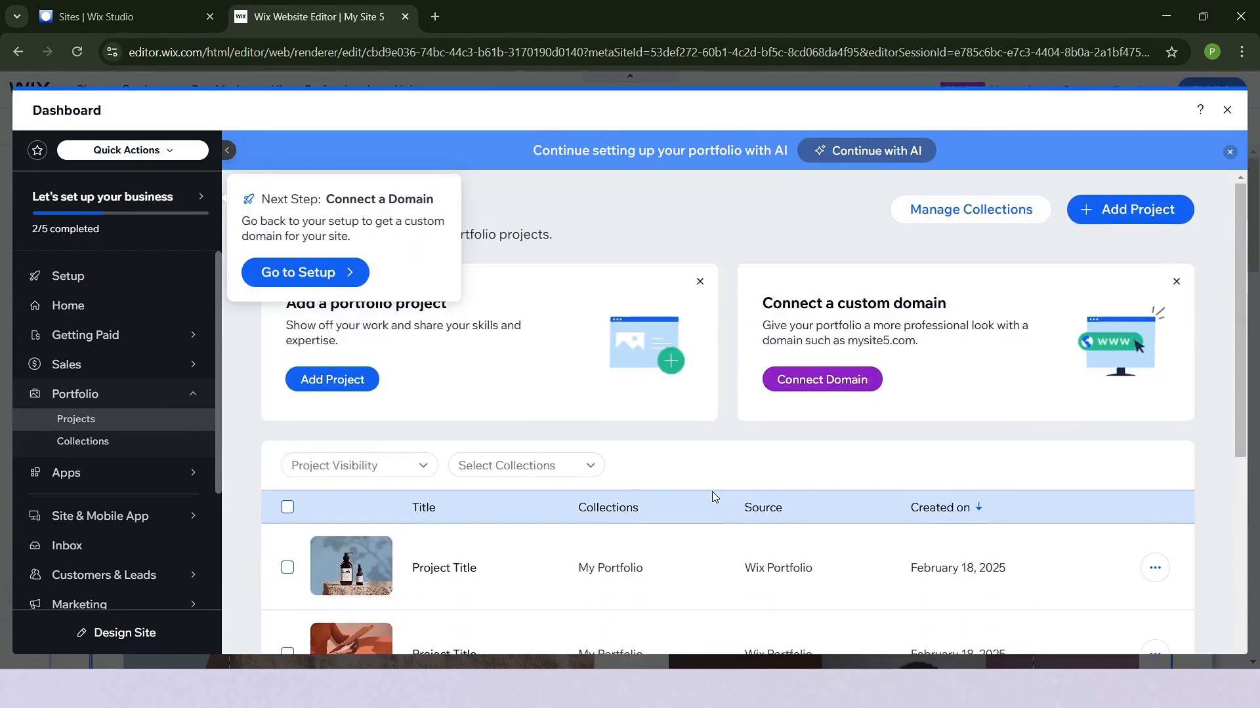
scroll(711, 501, down, 4)
scroll(711, 500, up, 2)
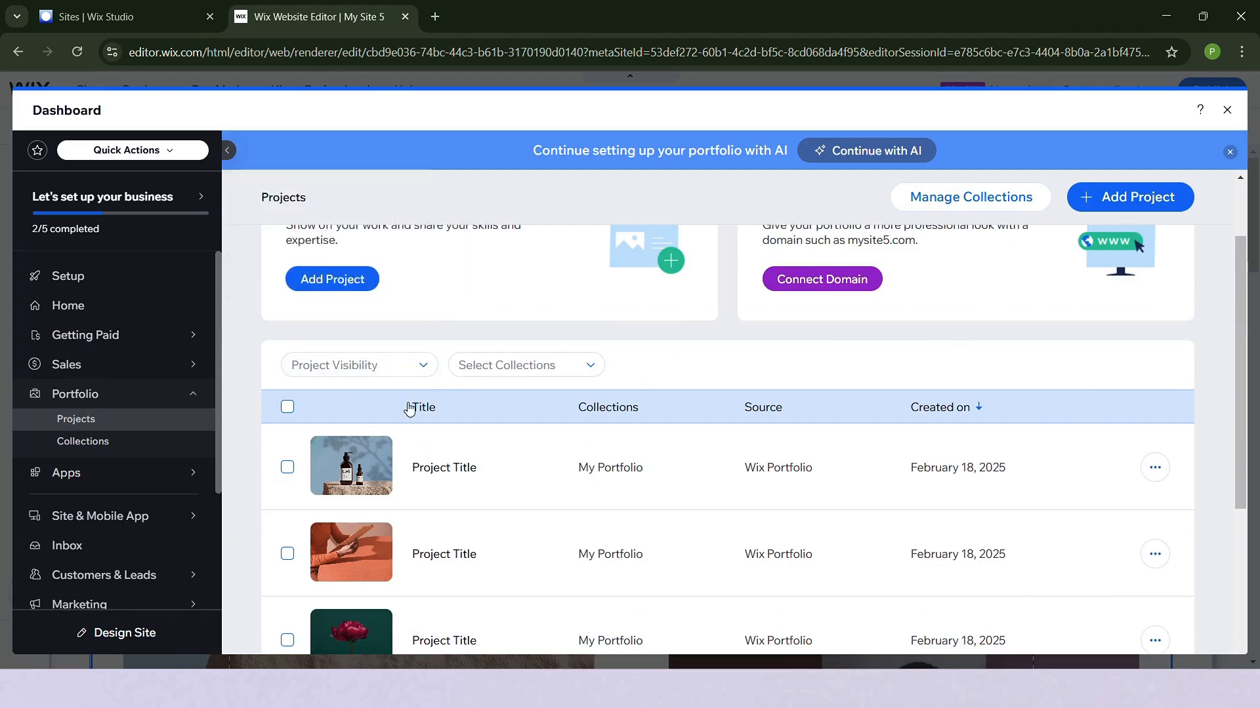
scroll(717, 497, down, 2)
scroll(719, 498, up, 1)
scroll(719, 498, up, 3)
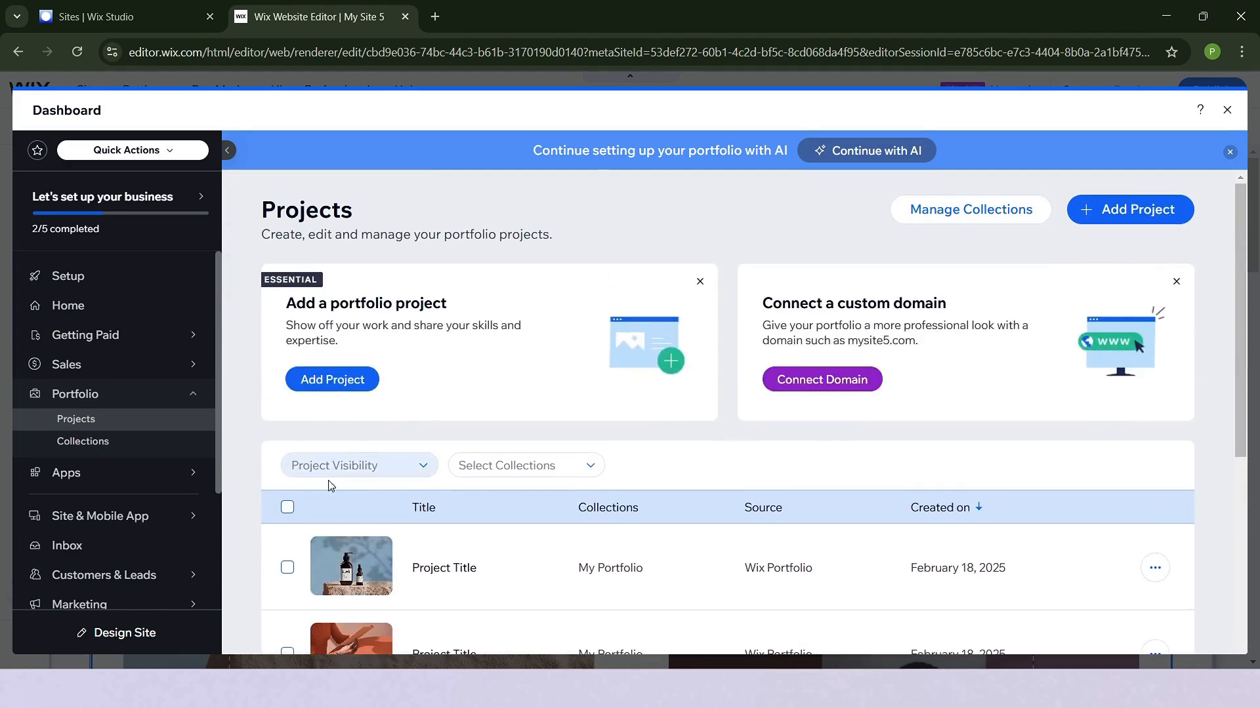
- Select all projects to review the bulk hide, show and delete actions, and clear the selection
click(287, 506)
scroll(674, 520, down, 5)
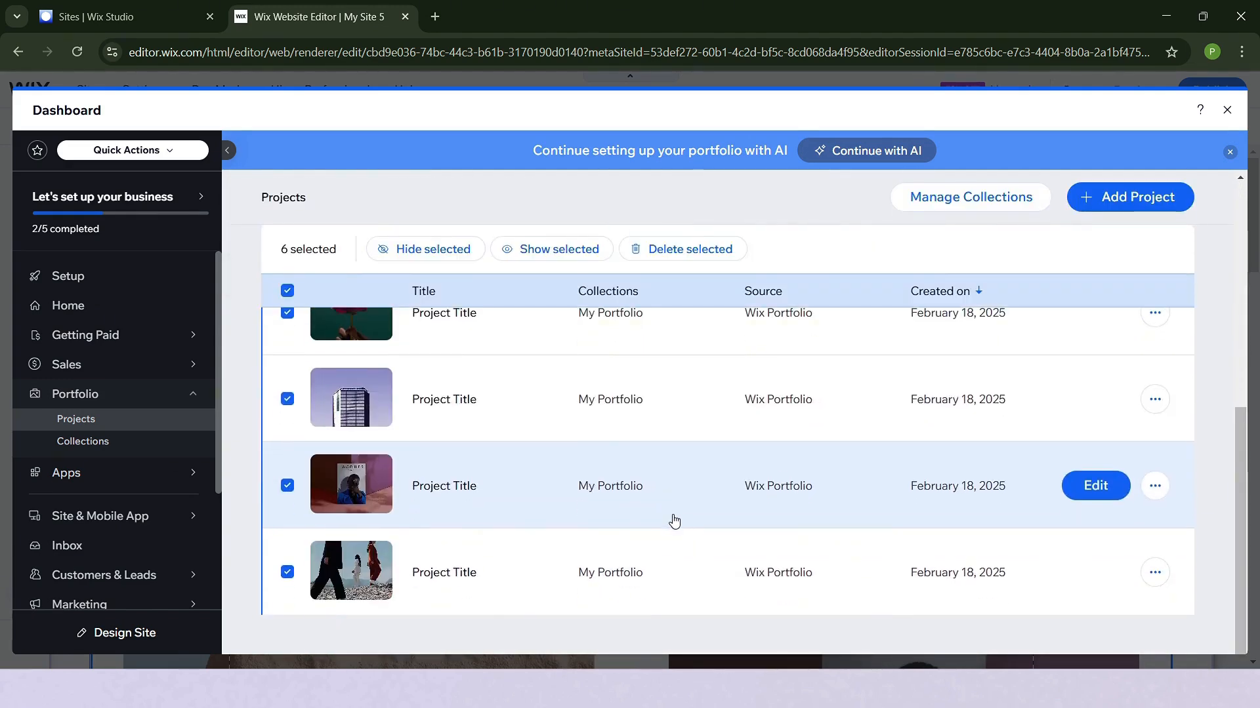
scroll(704, 568, up, 5)
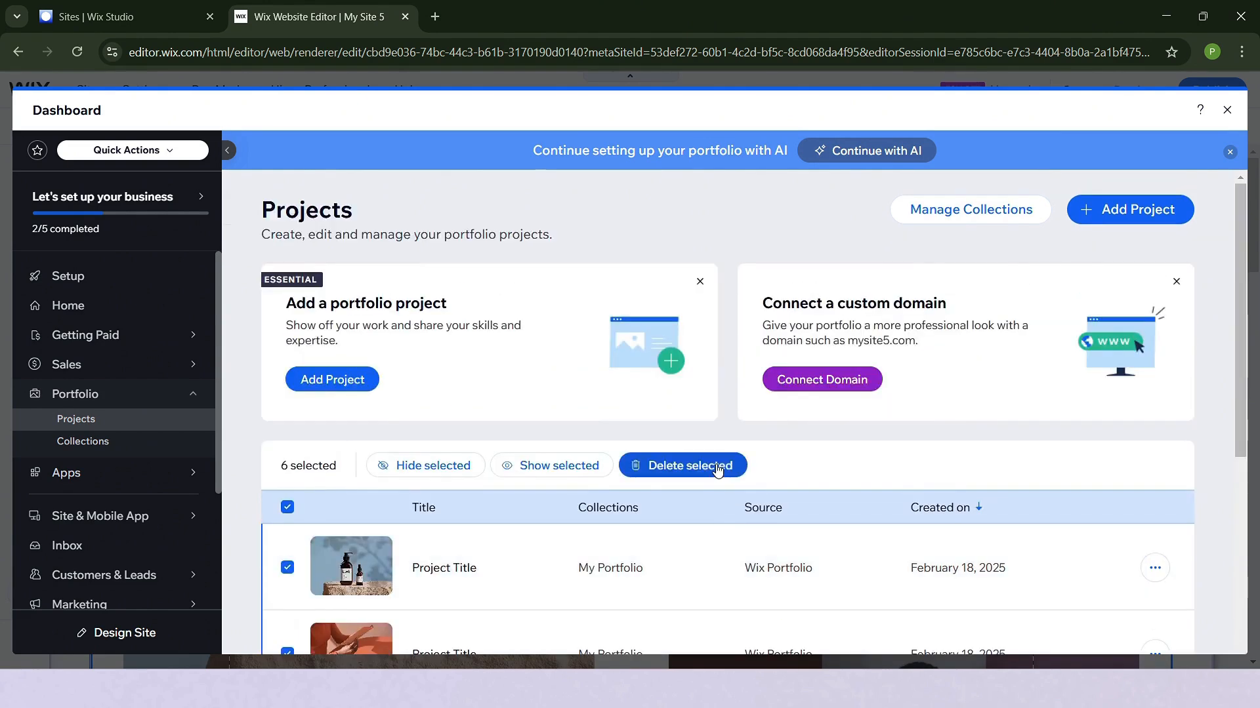
click(288, 509)
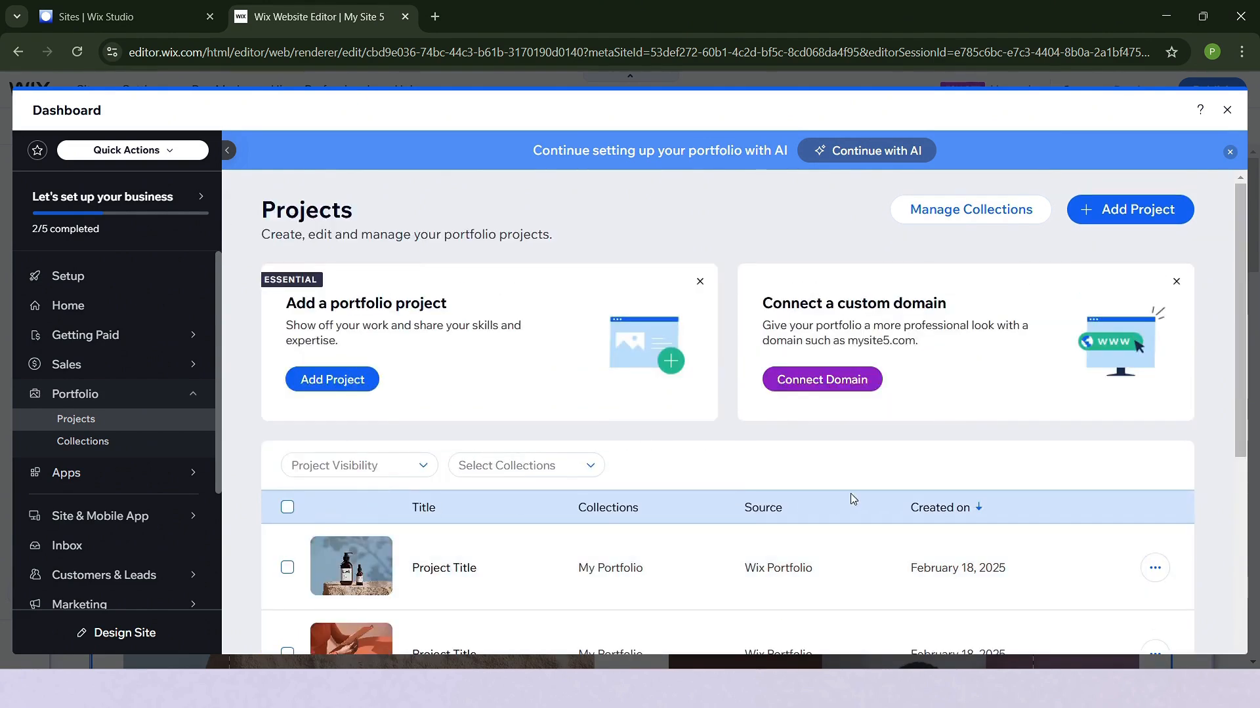
- Open collection management, start a new collection named Beach, and review its description, projects and SEO settings
click(956, 215)
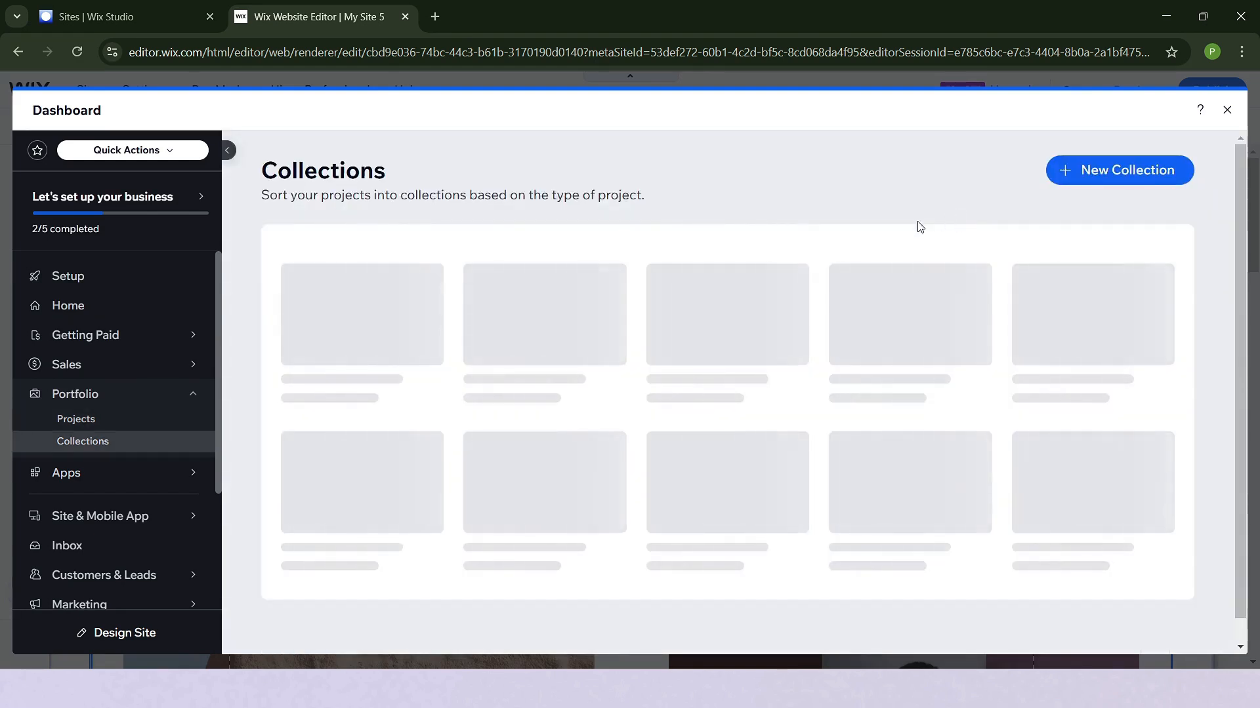
click(551, 346)
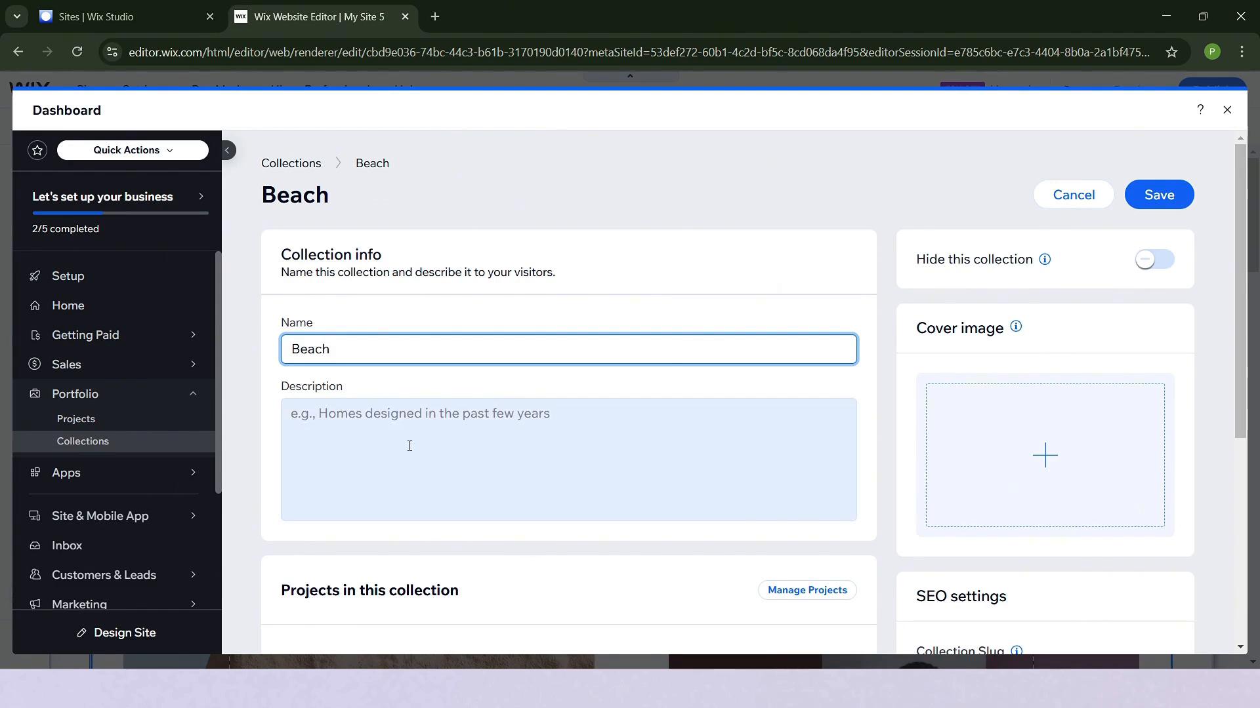
click(380, 436)
scroll(574, 463, down, 3)
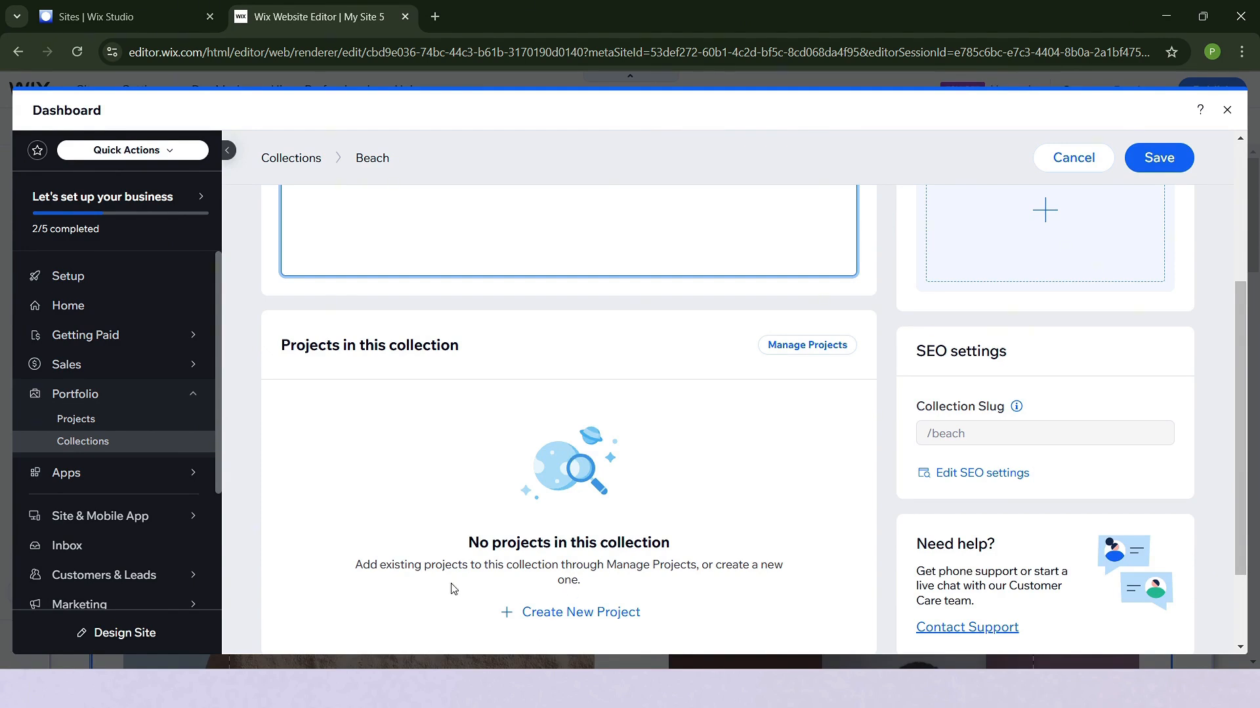
scroll(559, 596, up, 4)
- Review the media upload sources, and set the paddleboarder photo from Media from Wix as the Beach collection's cover image
click(1029, 436)
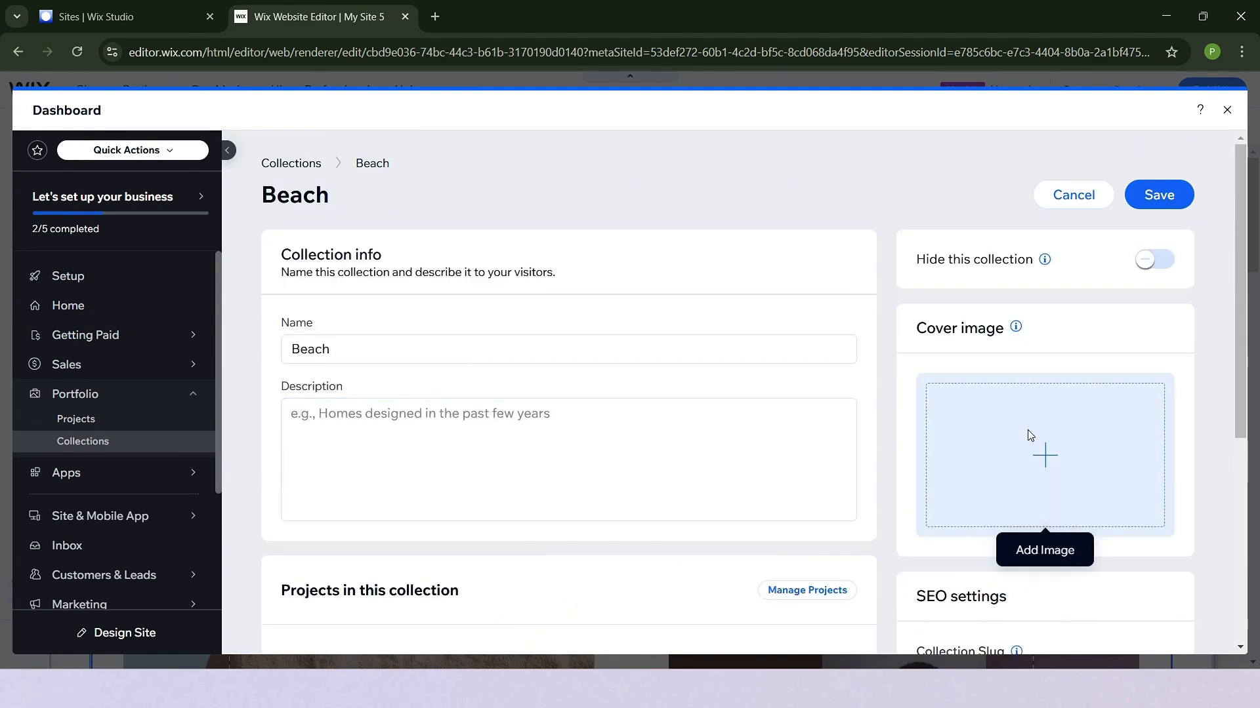
click(1053, 464)
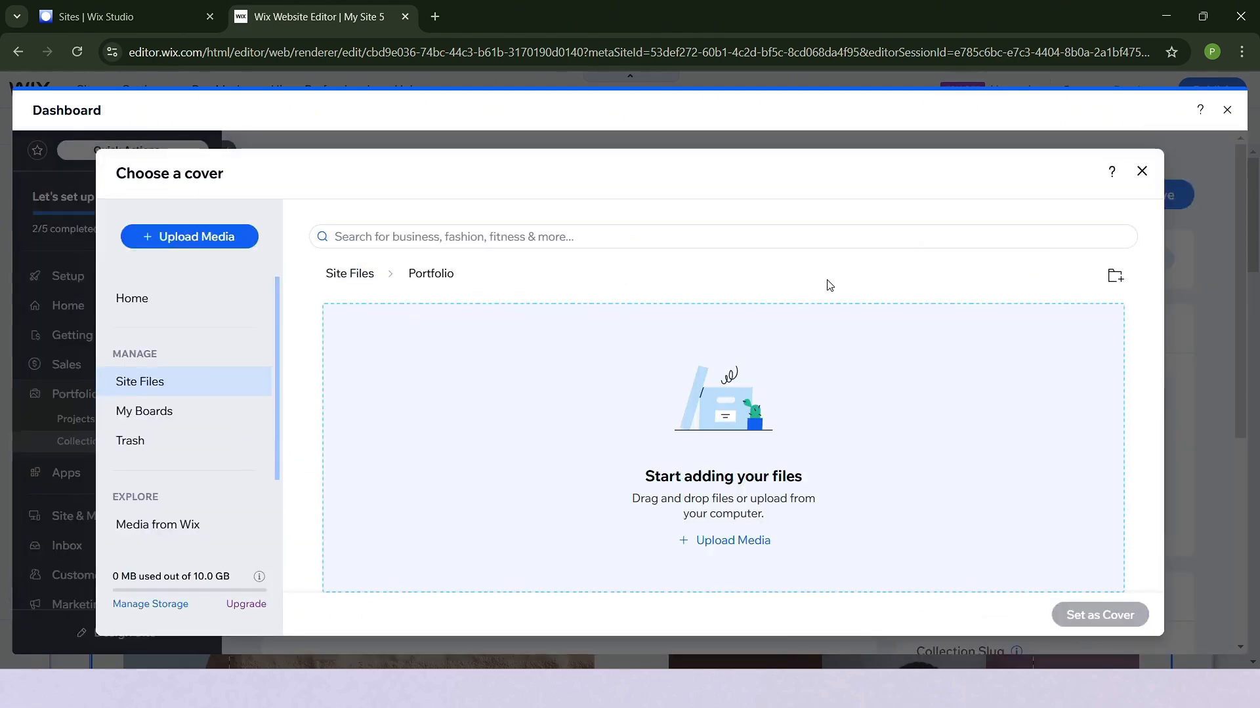
click(735, 541)
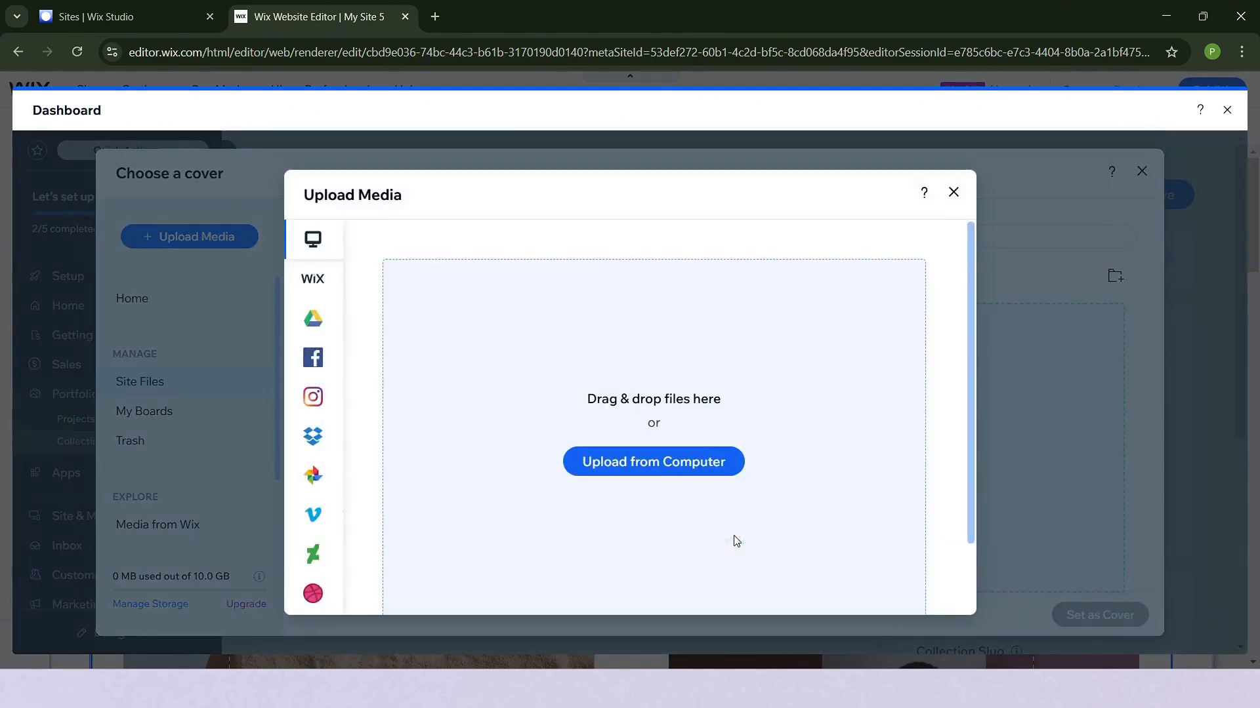
mouse_move(319, 554)
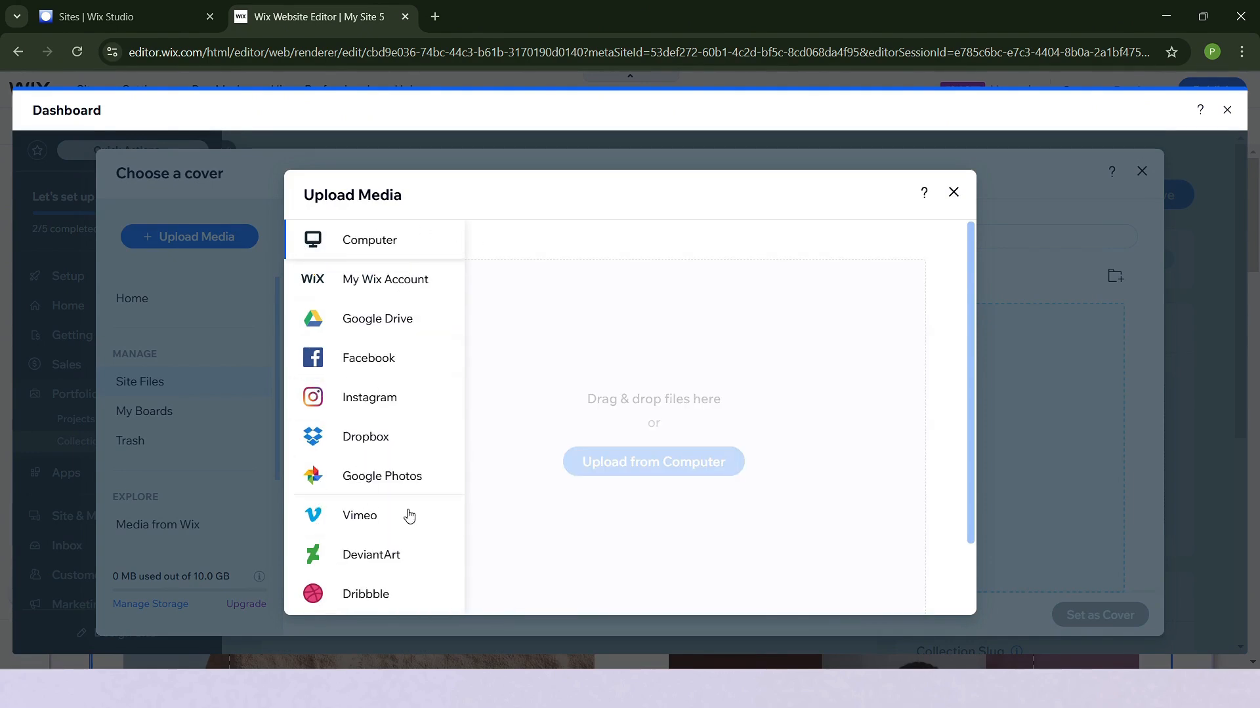
click(954, 193)
click(168, 528)
click(627, 420)
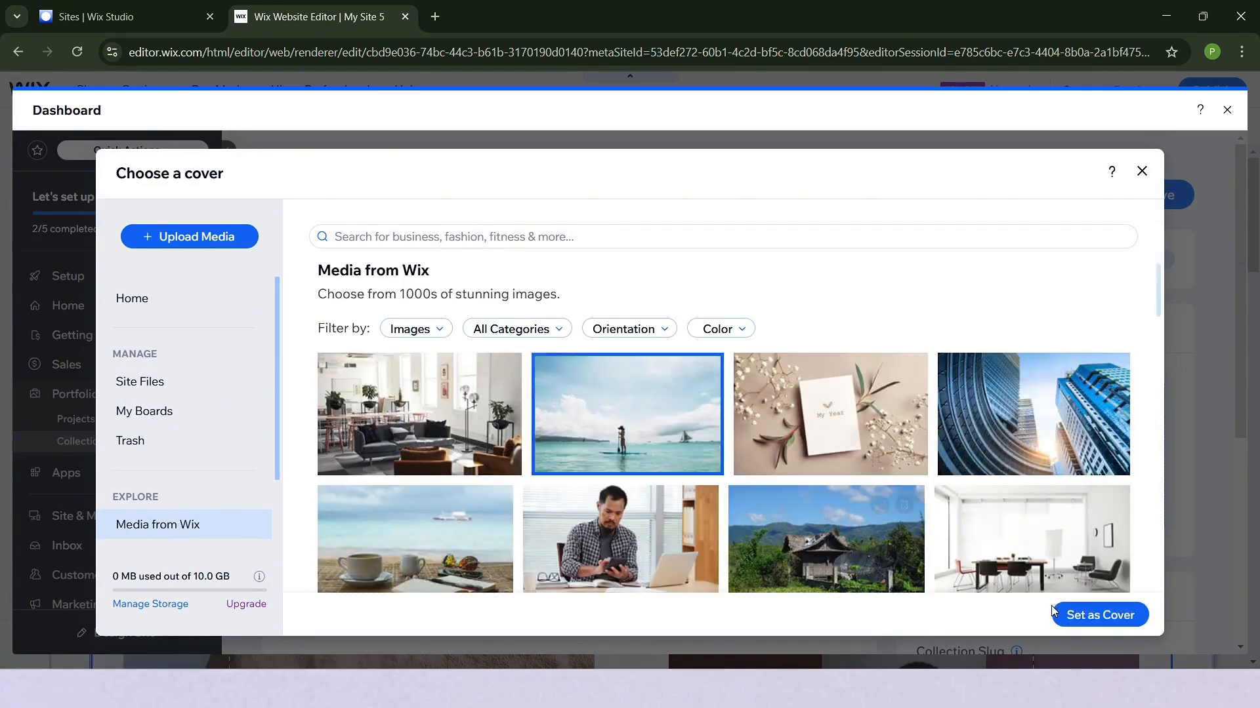
click(1100, 615)
- Review the Beach collection's details and its option for creating a new project, and leave without creating one
scroll(873, 407, down, 3)
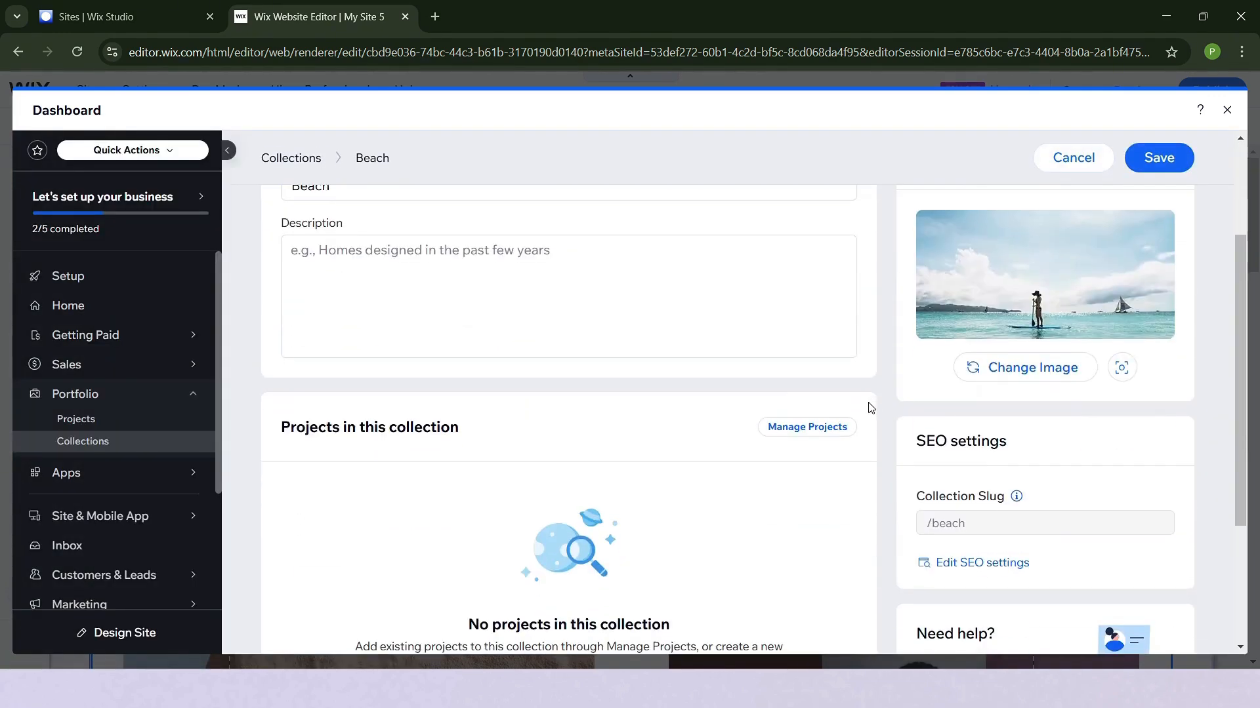
click(433, 327)
scroll(437, 330, down, 3)
scroll(438, 332, up, 5)
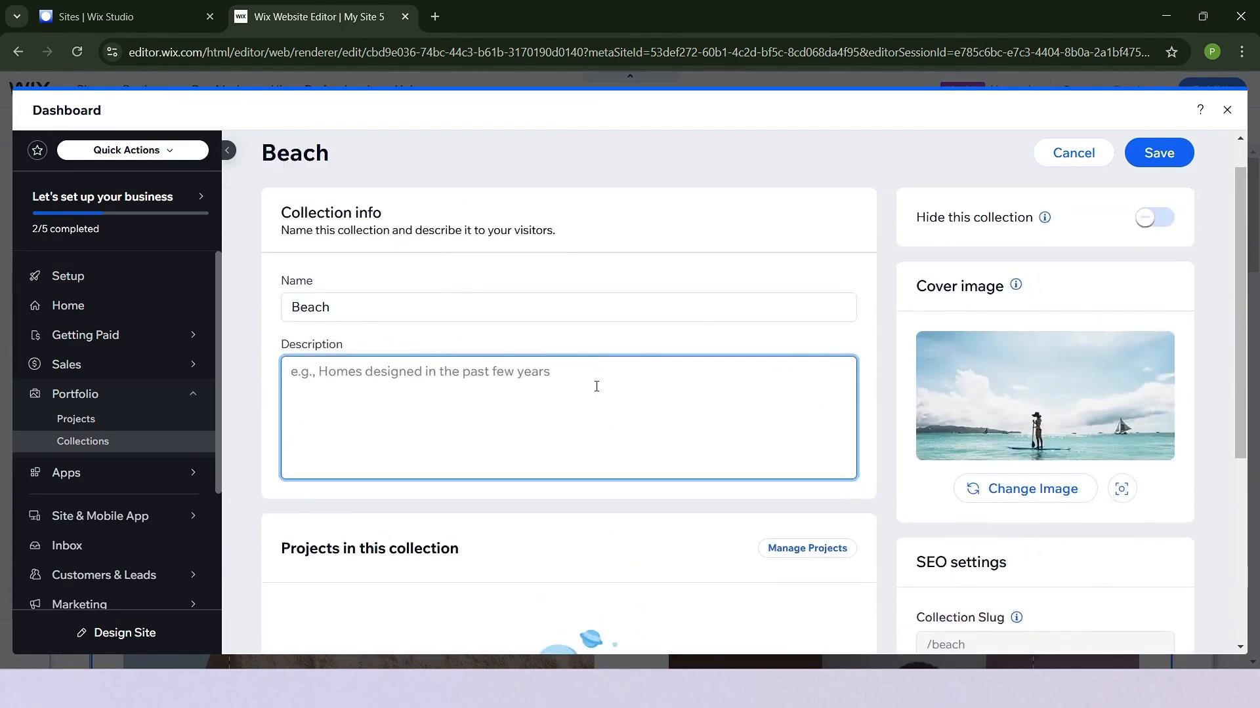
scroll(610, 396, down, 5)
click(576, 494)
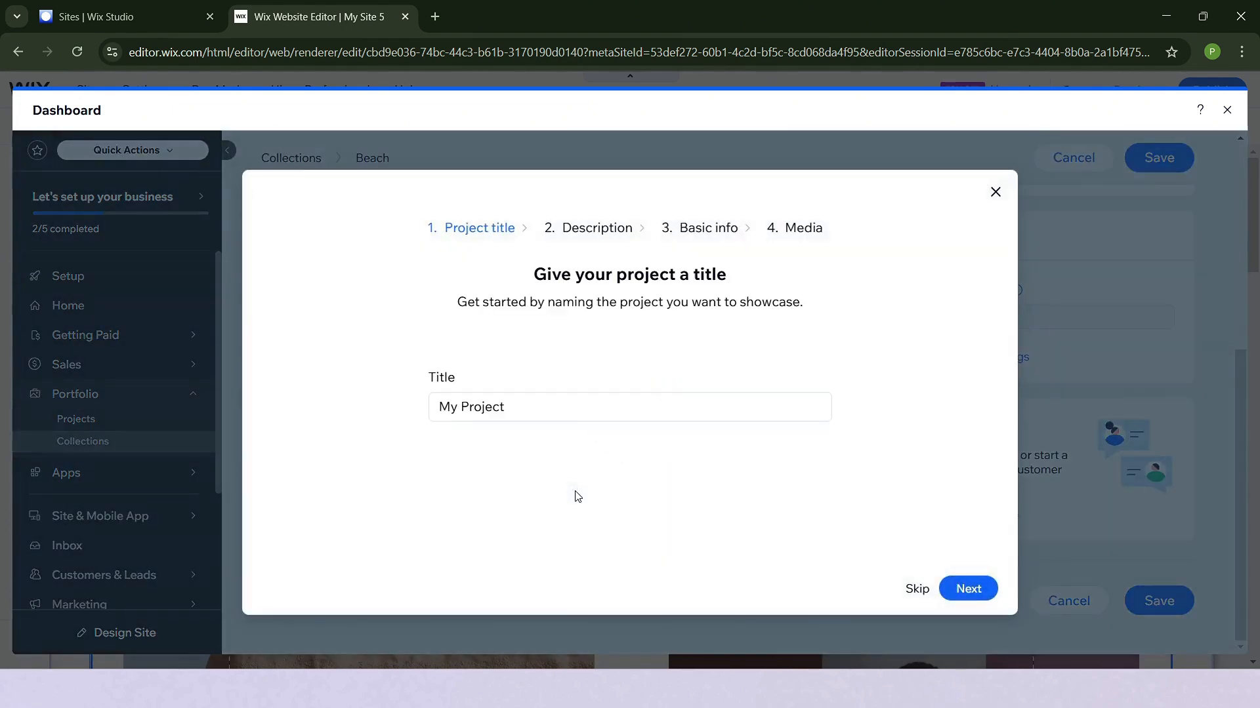
click(995, 193)
- Add three existing projects to the Beach collection: the bottles on stone, the orange hand and the walking people
scroll(812, 312, up, 3)
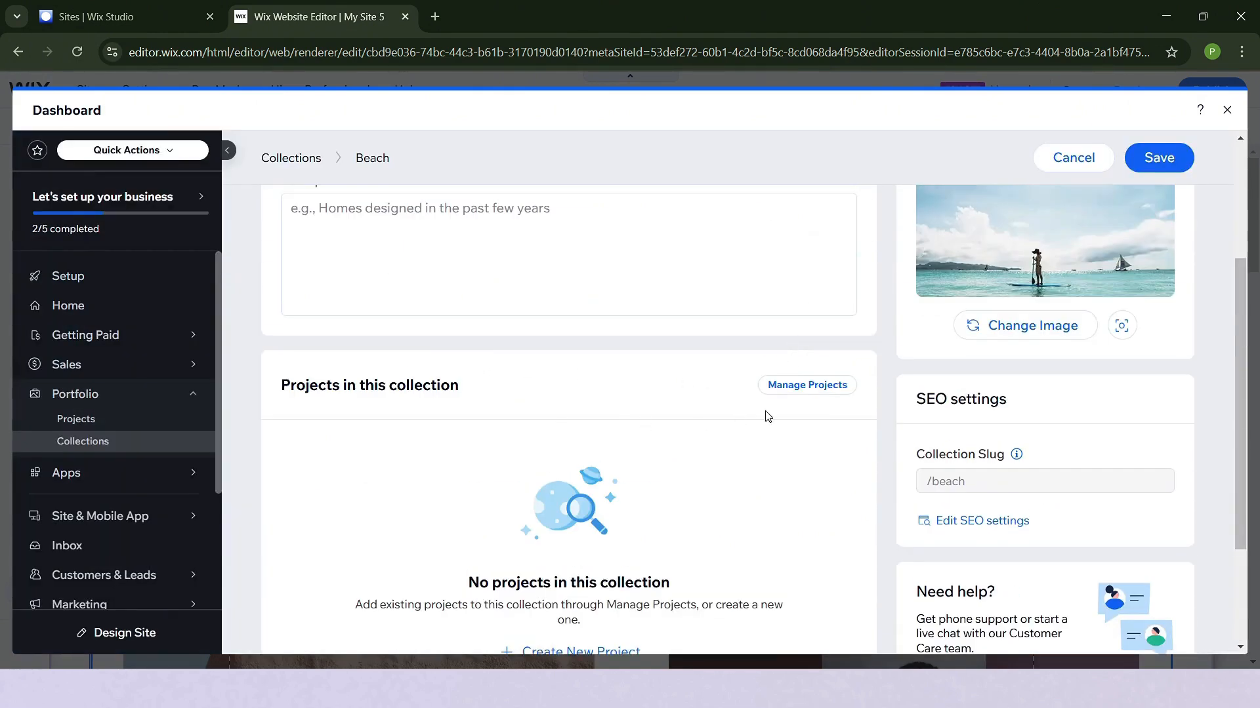
click(811, 391)
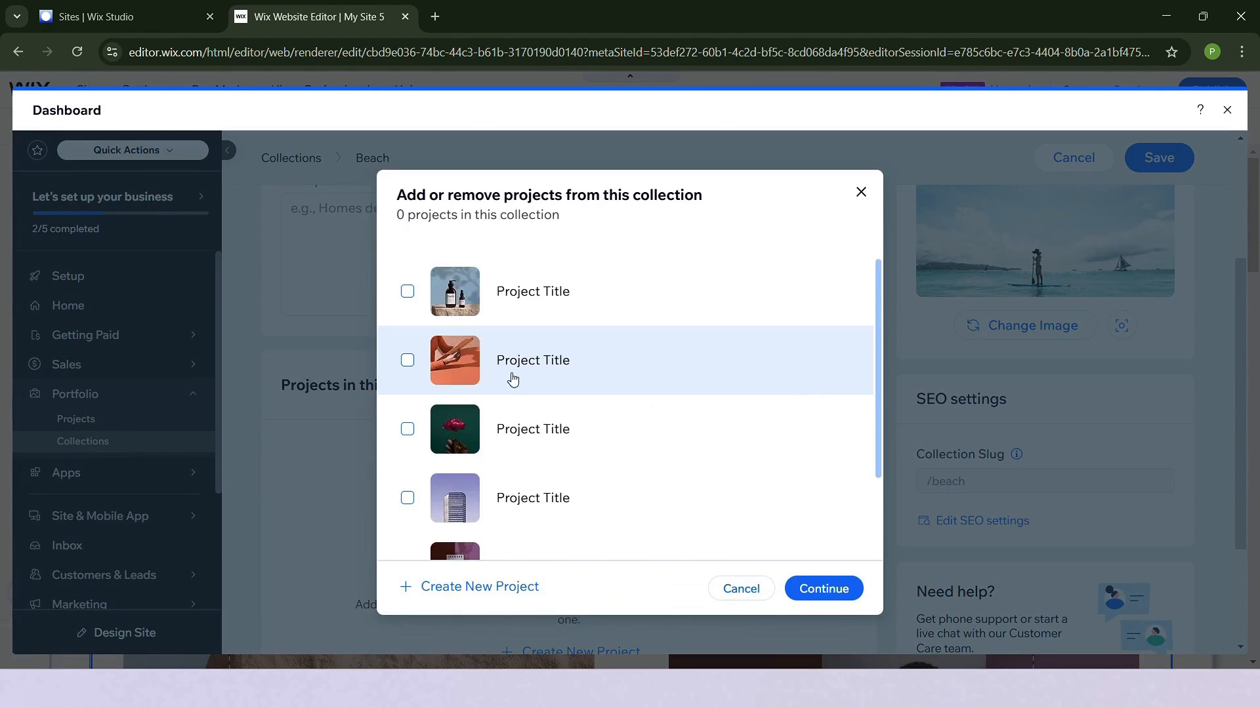
scroll(507, 383, down, 2)
click(413, 525)
scroll(467, 423, up, 2)
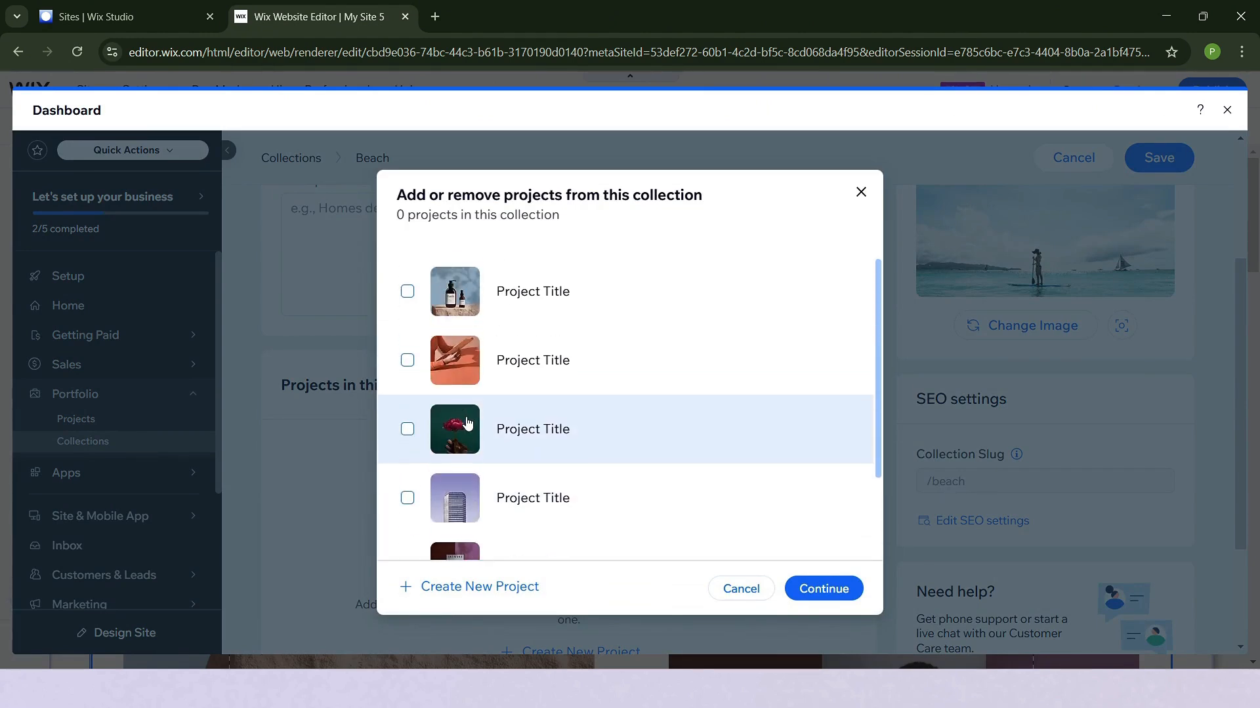
click(407, 360)
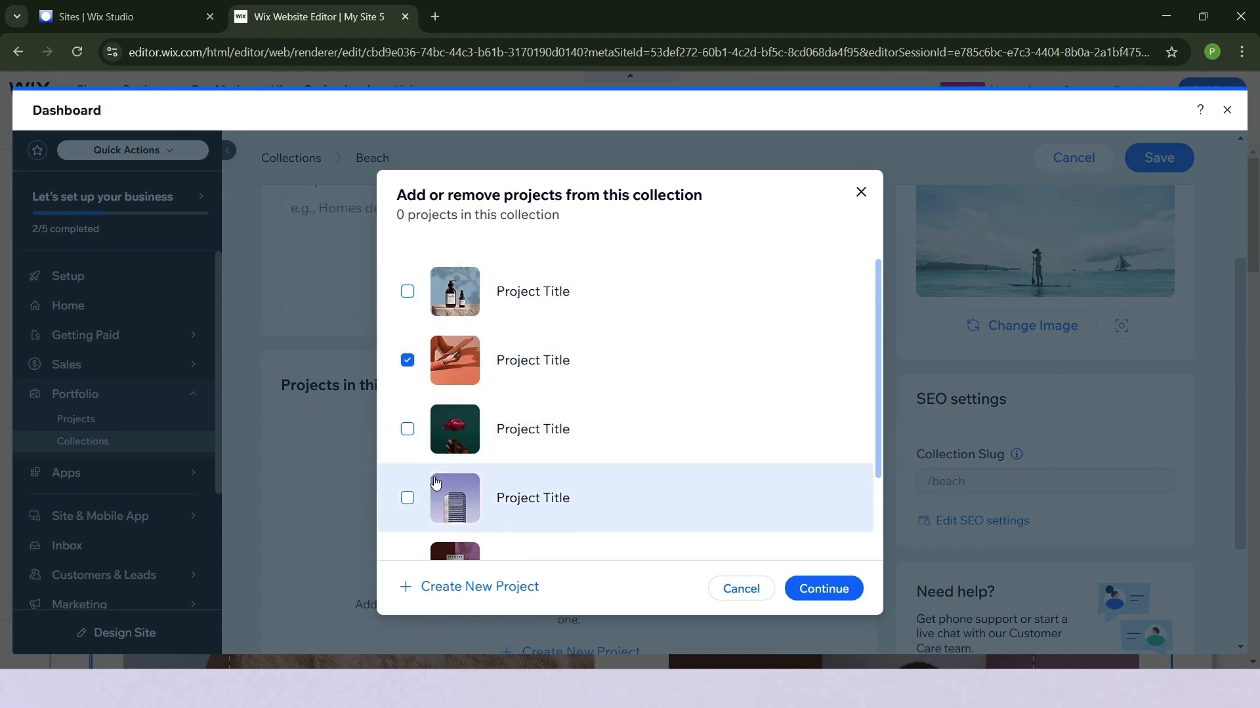
click(407, 292)
click(823, 589)
- Check the completed Beach collection page and save the collection
scroll(790, 539, down, 4)
scroll(787, 534, up, 6)
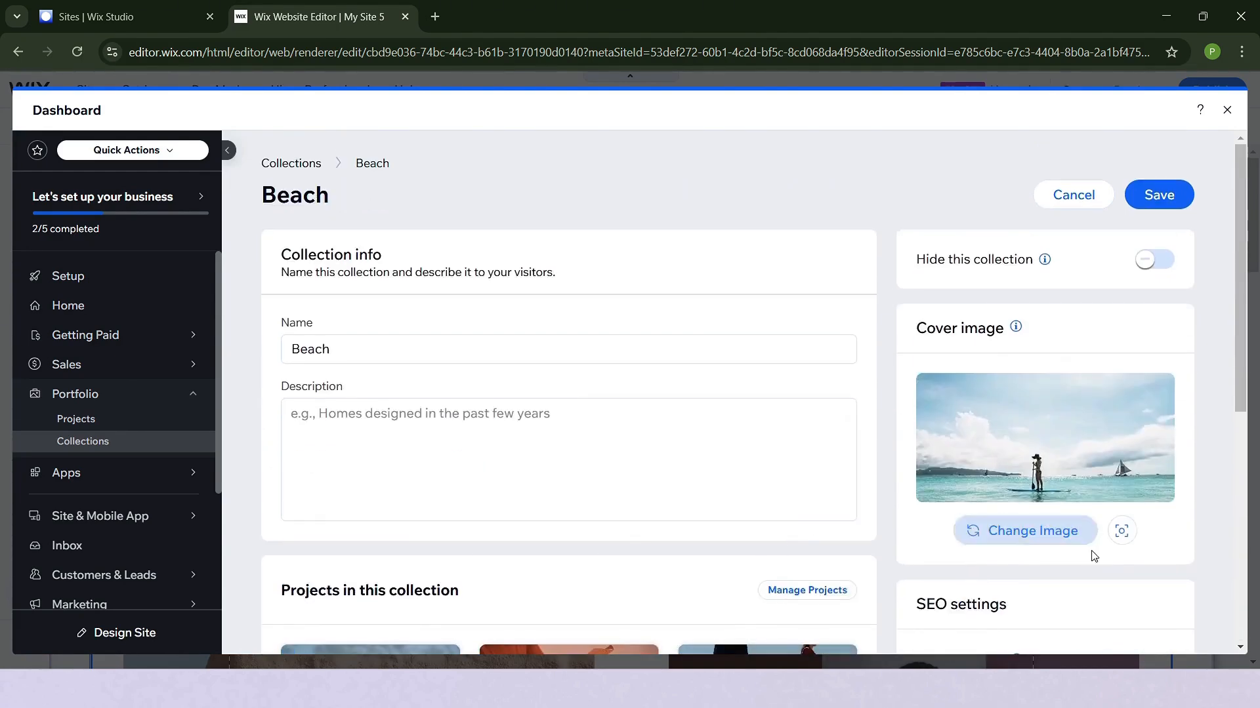
scroll(1091, 553, down, 3)
scroll(1093, 557, down, 3)
click(1155, 637)
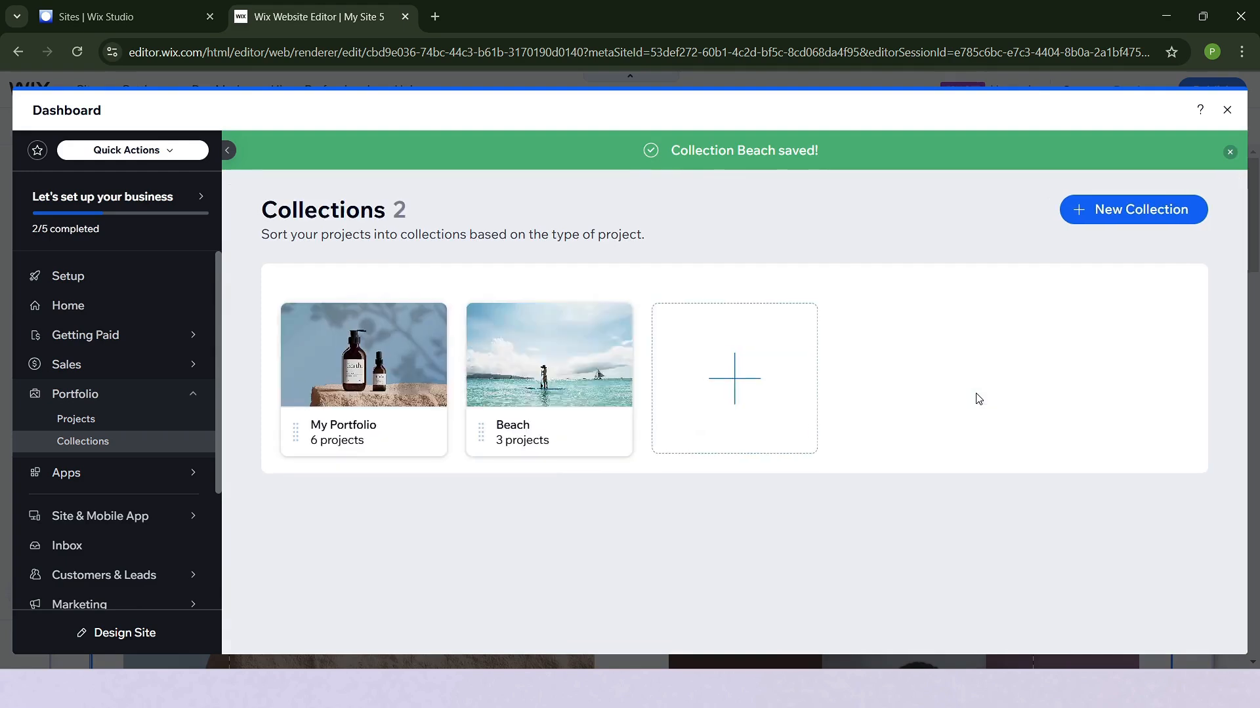
- Open the saved Beach collection for managing, and return to the collections overview without changes
mouse_move(551, 381)
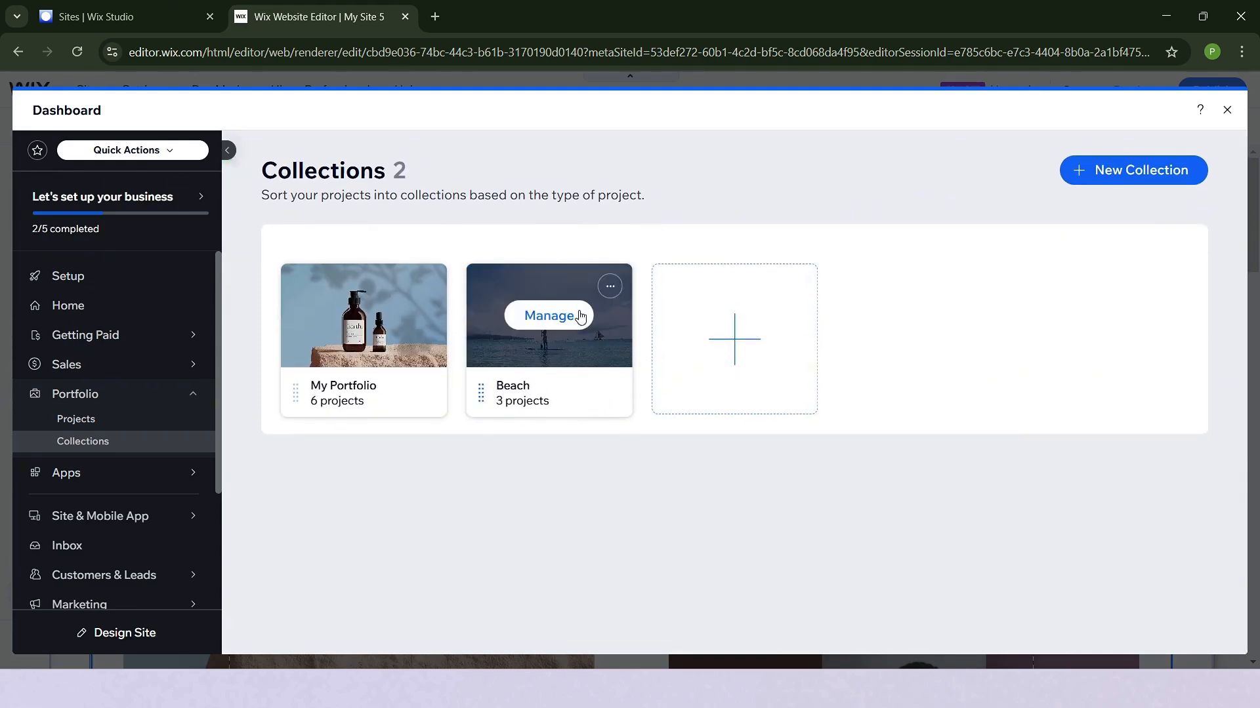
click(547, 316)
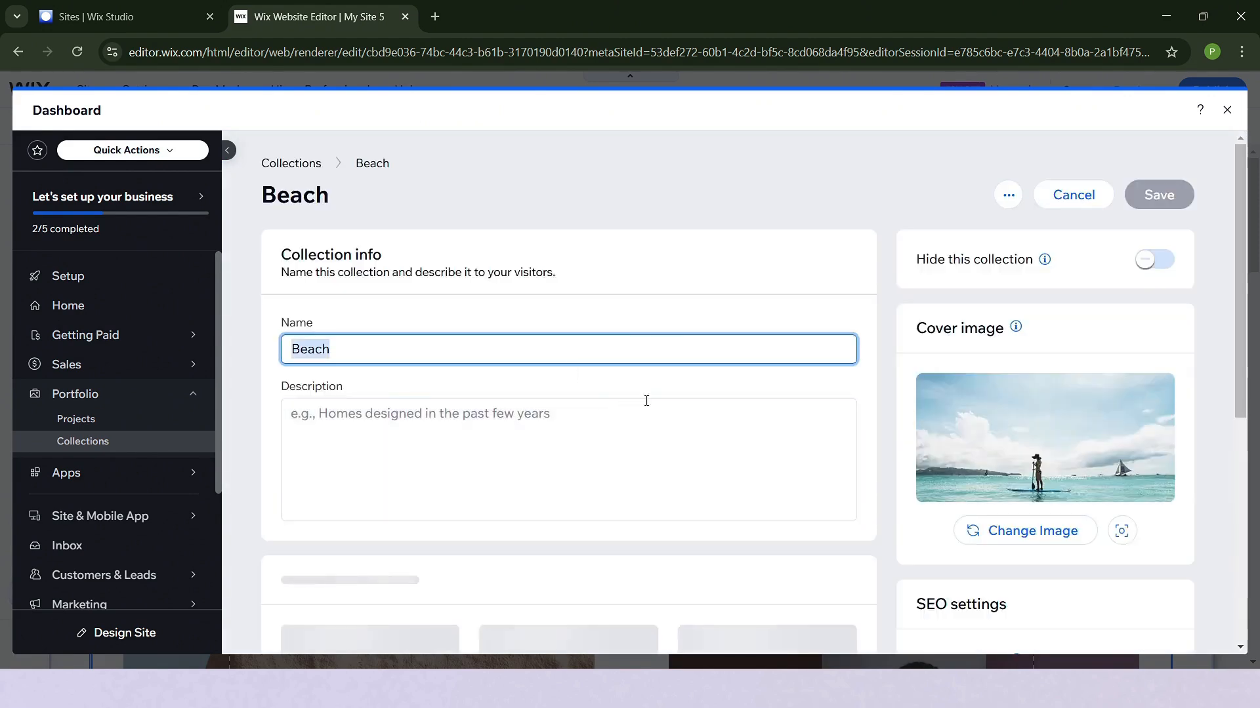
click(1073, 195)
mouse_move(575, 360)
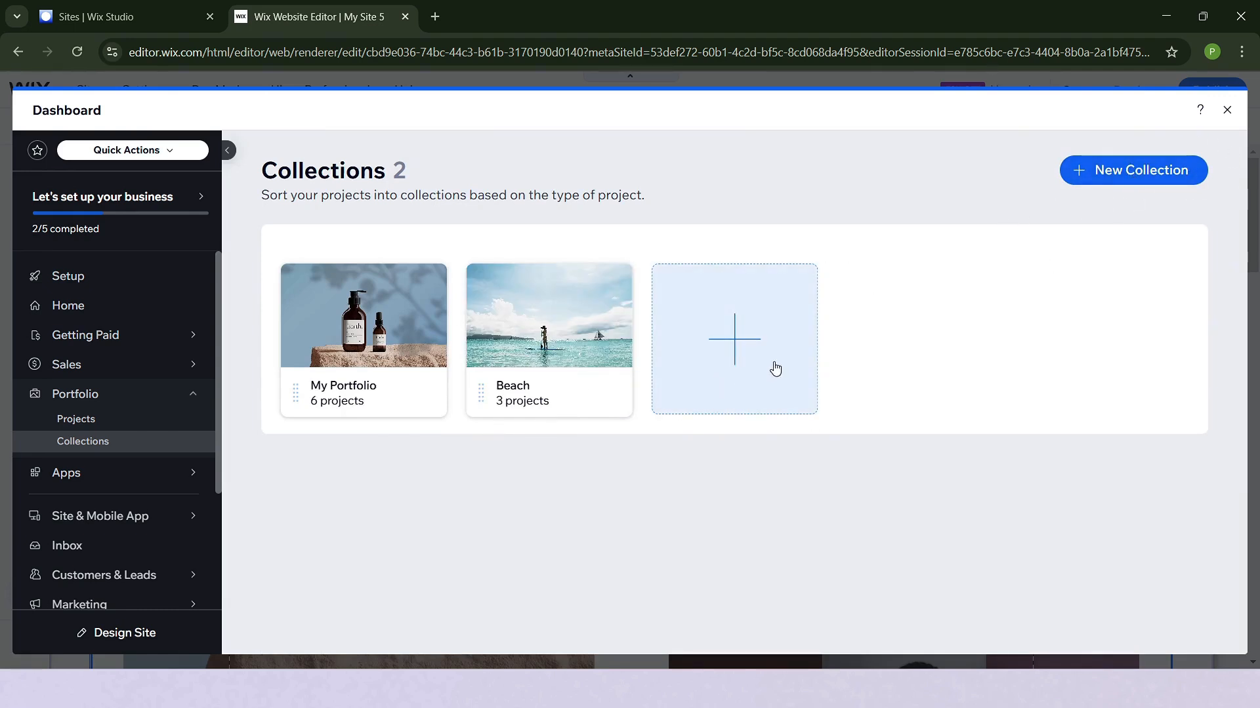
- Leave the dashboard and examine how the My Portfolio and Beach collections are laid out on the Portfolio page
click(1228, 111)
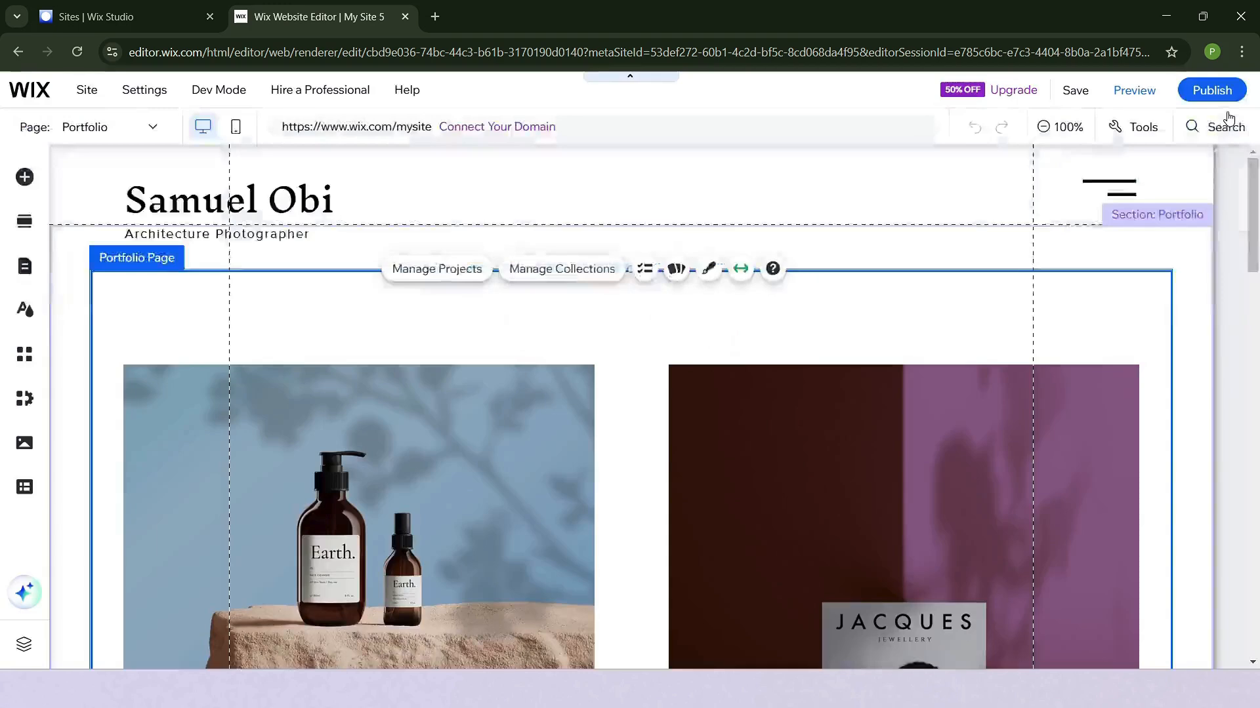
scroll(994, 364, down, 3)
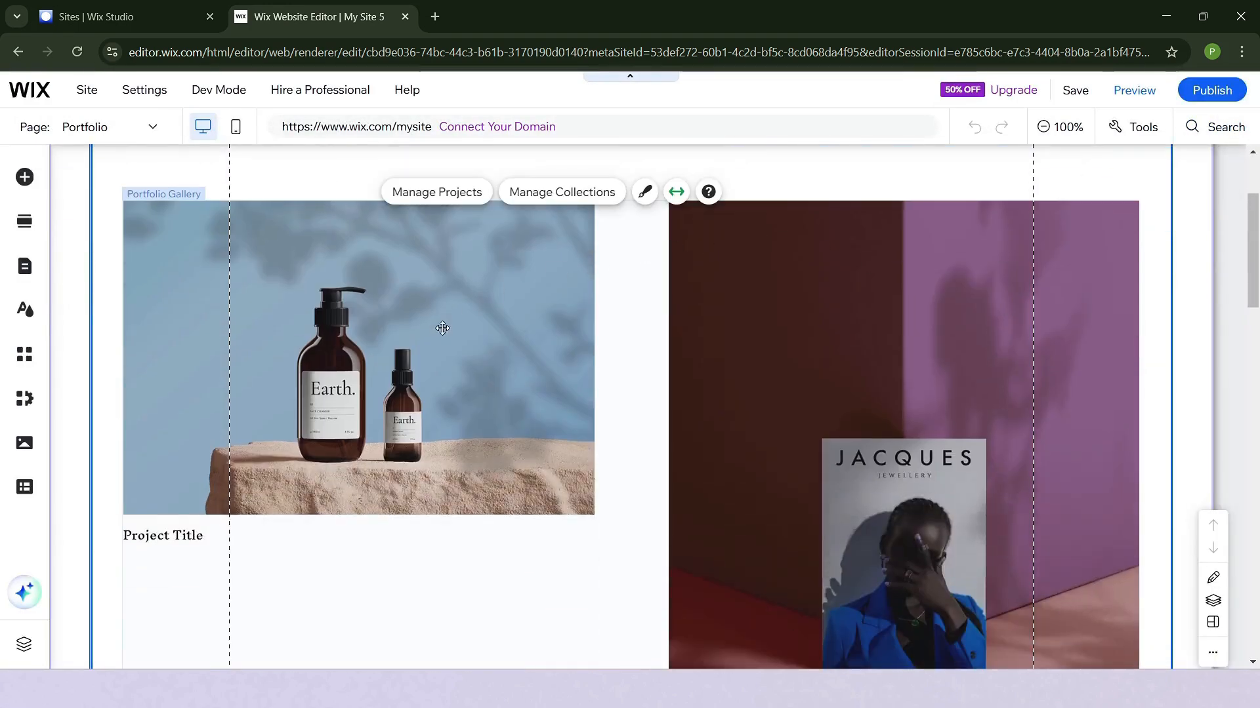
scroll(872, 424, up, 3)
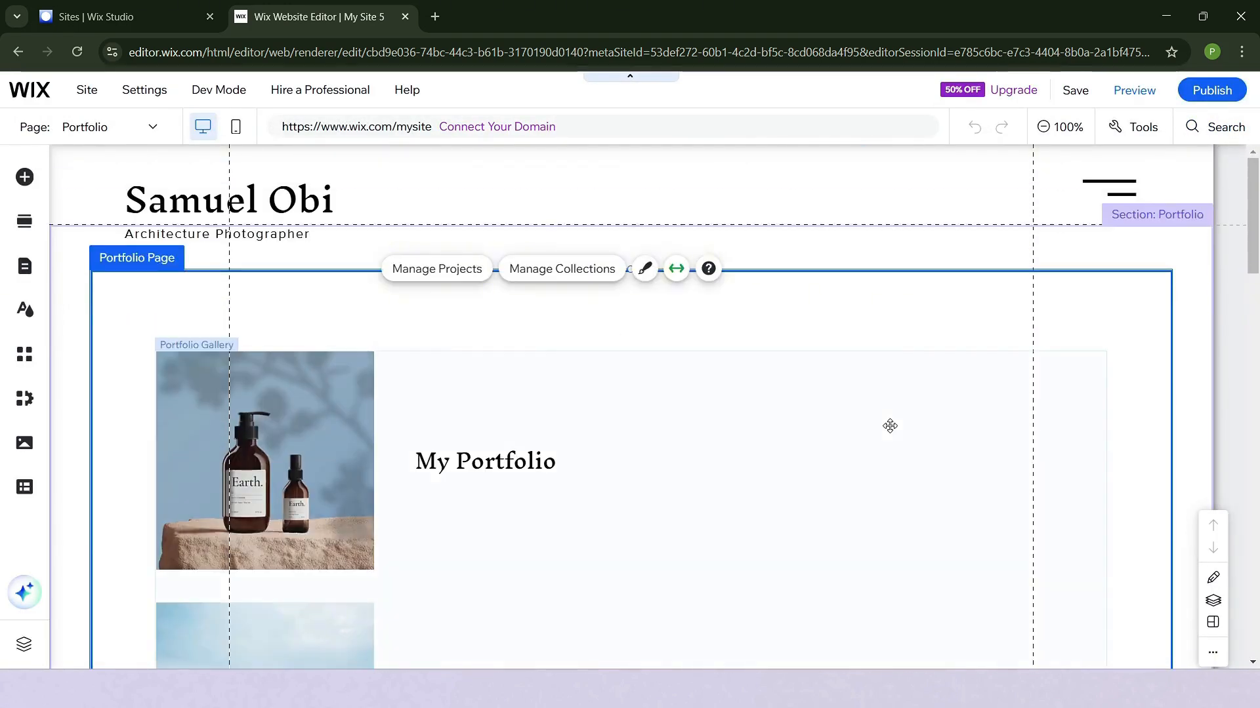
scroll(866, 433, down, 3)
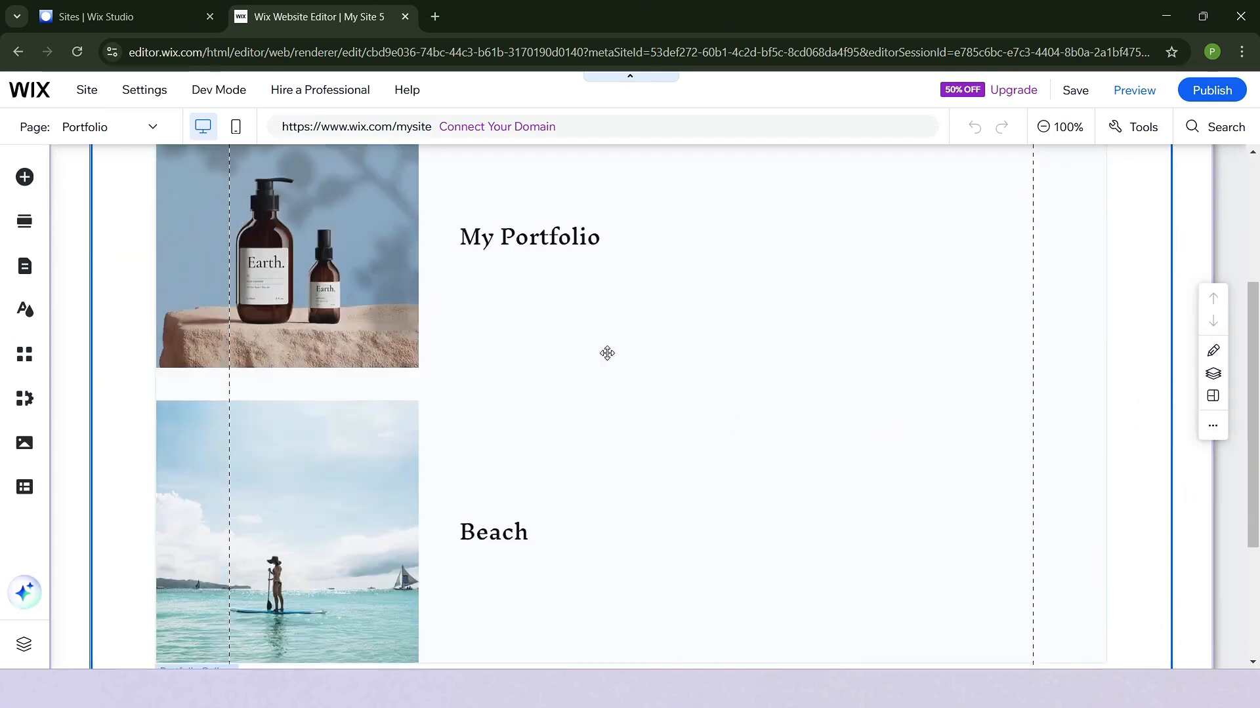
scroll(597, 456, down, 4)
scroll(598, 456, up, 4)
scroll(597, 457, up, 3)
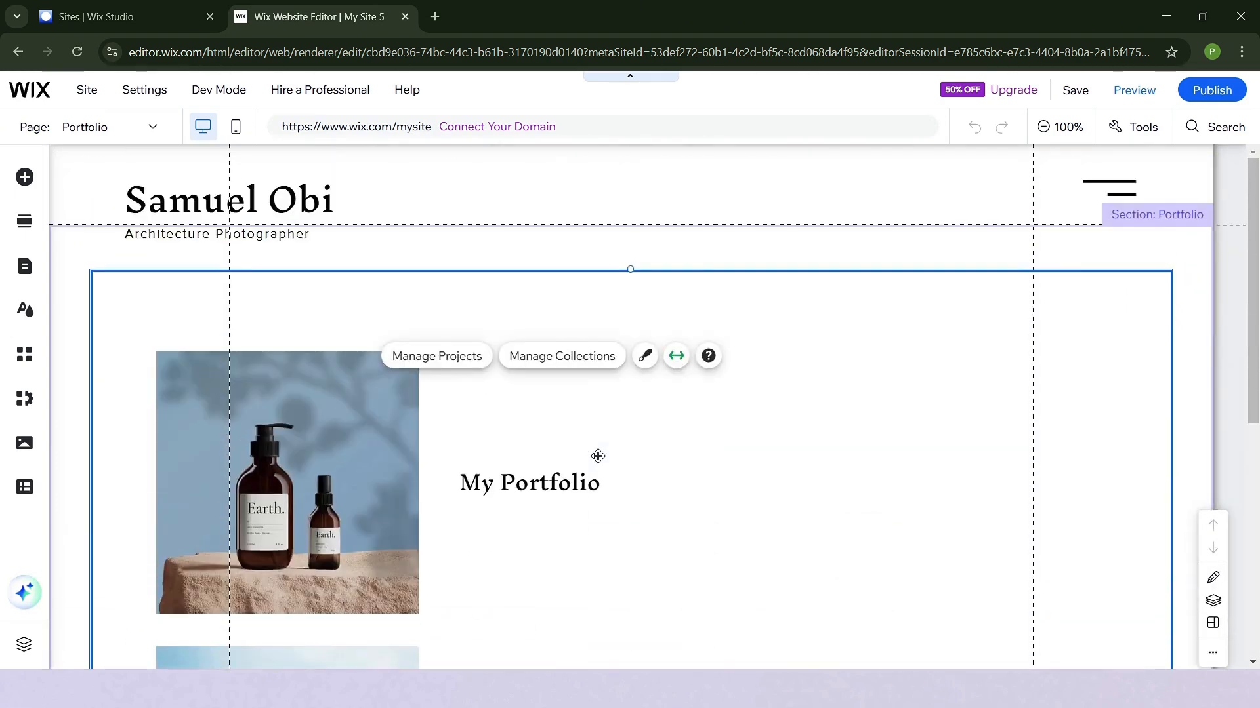
scroll(602, 568, down, 5)
scroll(578, 537, up, 3)
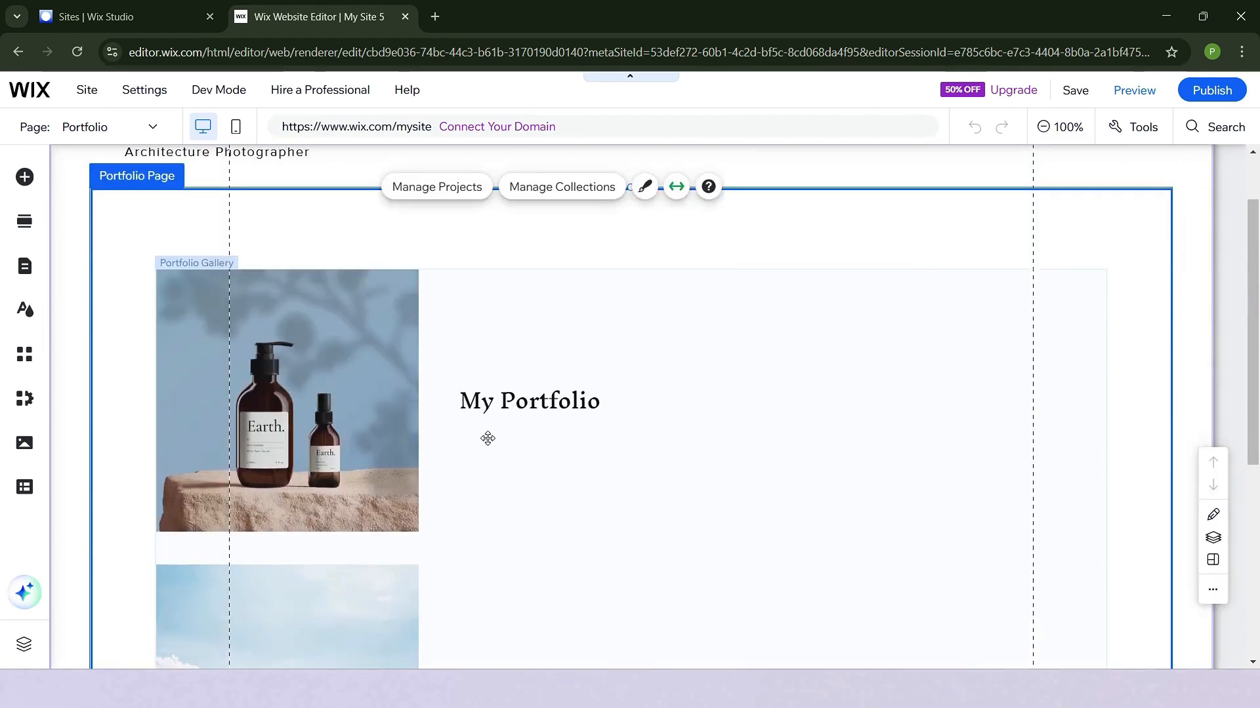
- Open the Collection pages from the site's portfolio pages and look through the projects shown on the My Portfolio collection page
click(109, 140)
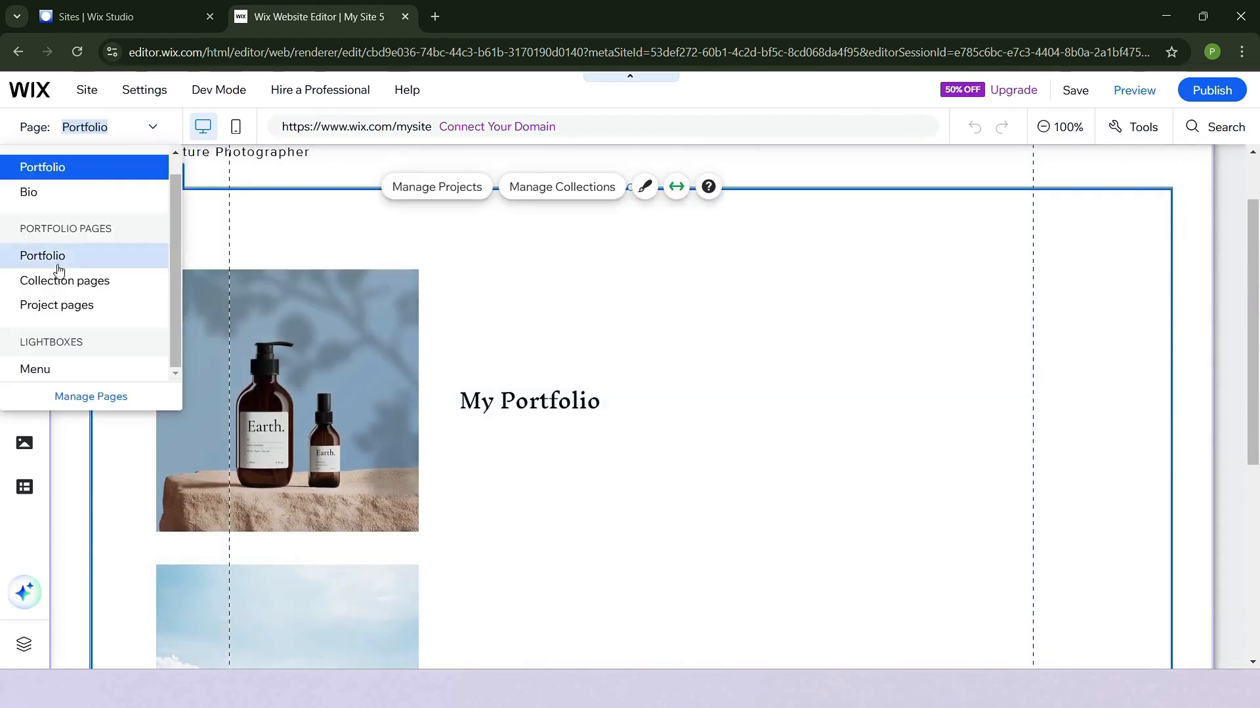
click(91, 397)
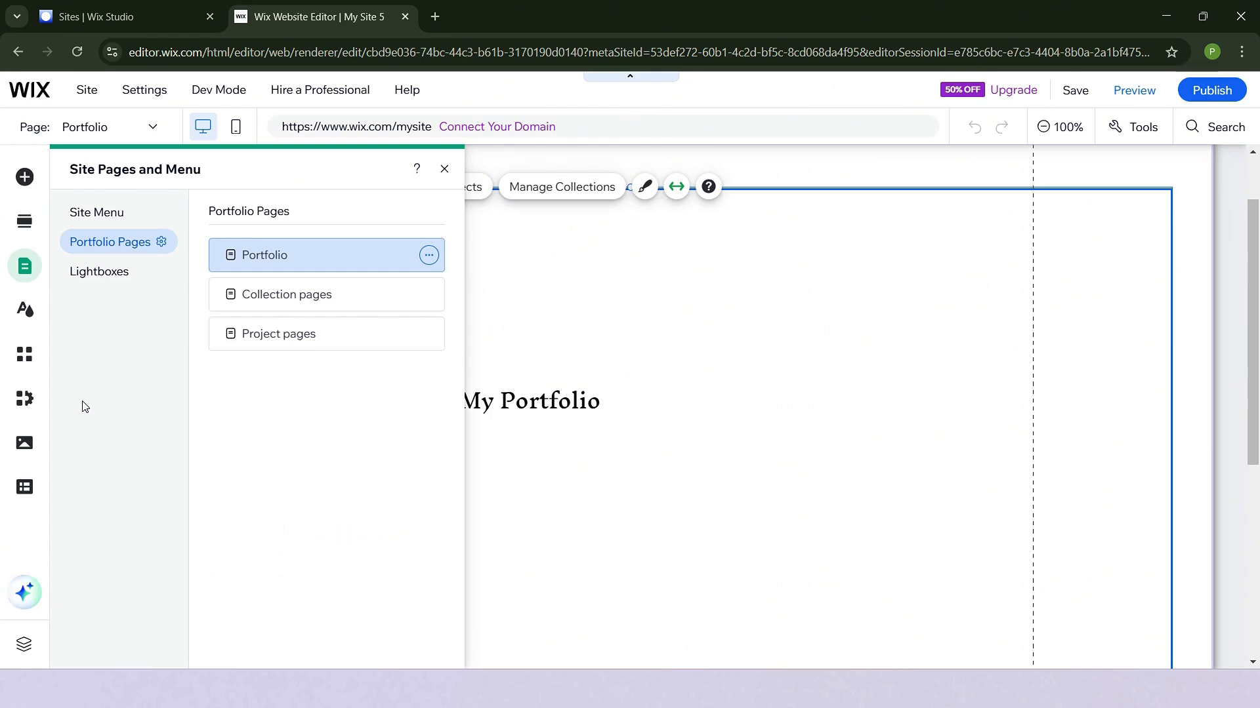
click(314, 303)
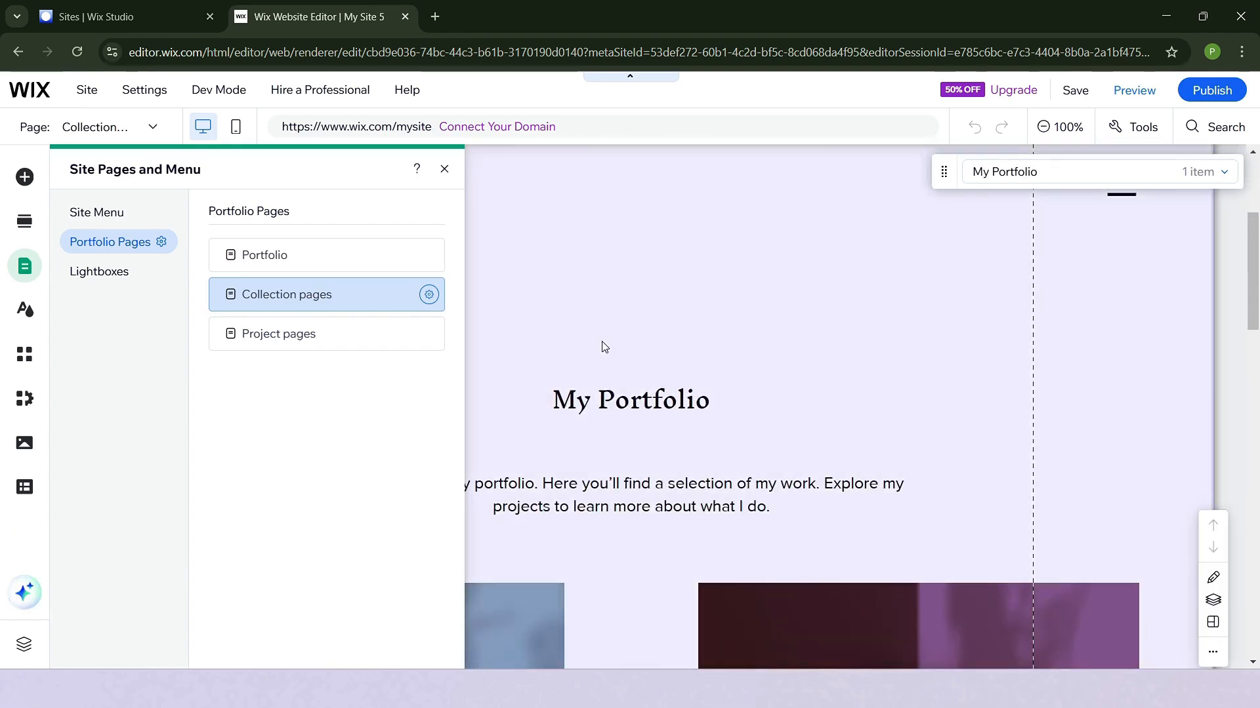
click(604, 346)
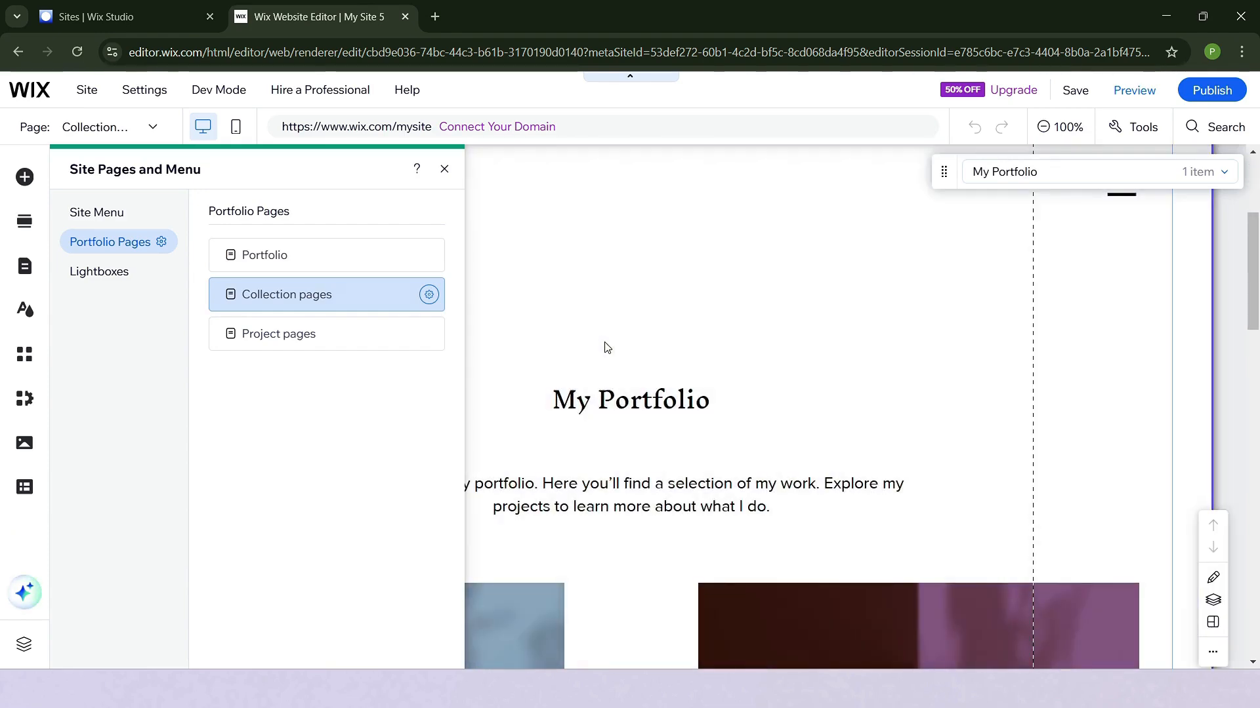
scroll(837, 426, down, 10)
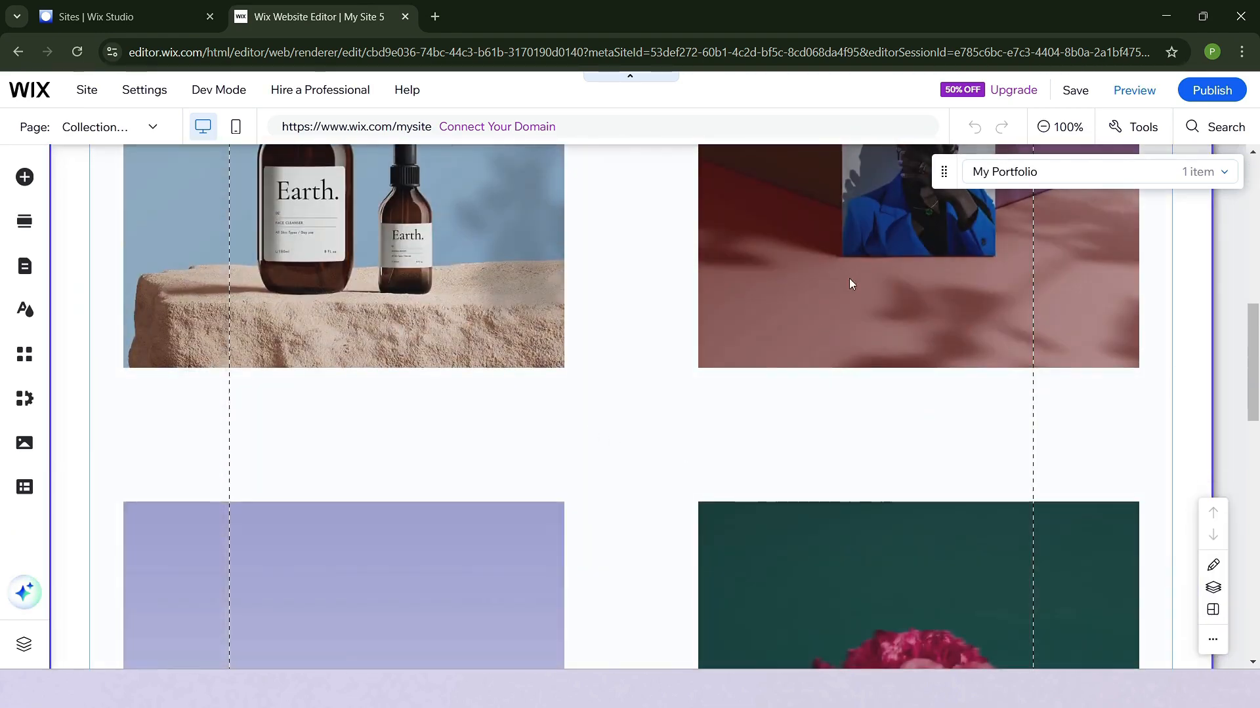
scroll(553, 416, down, 5)
scroll(732, 436, down, 6)
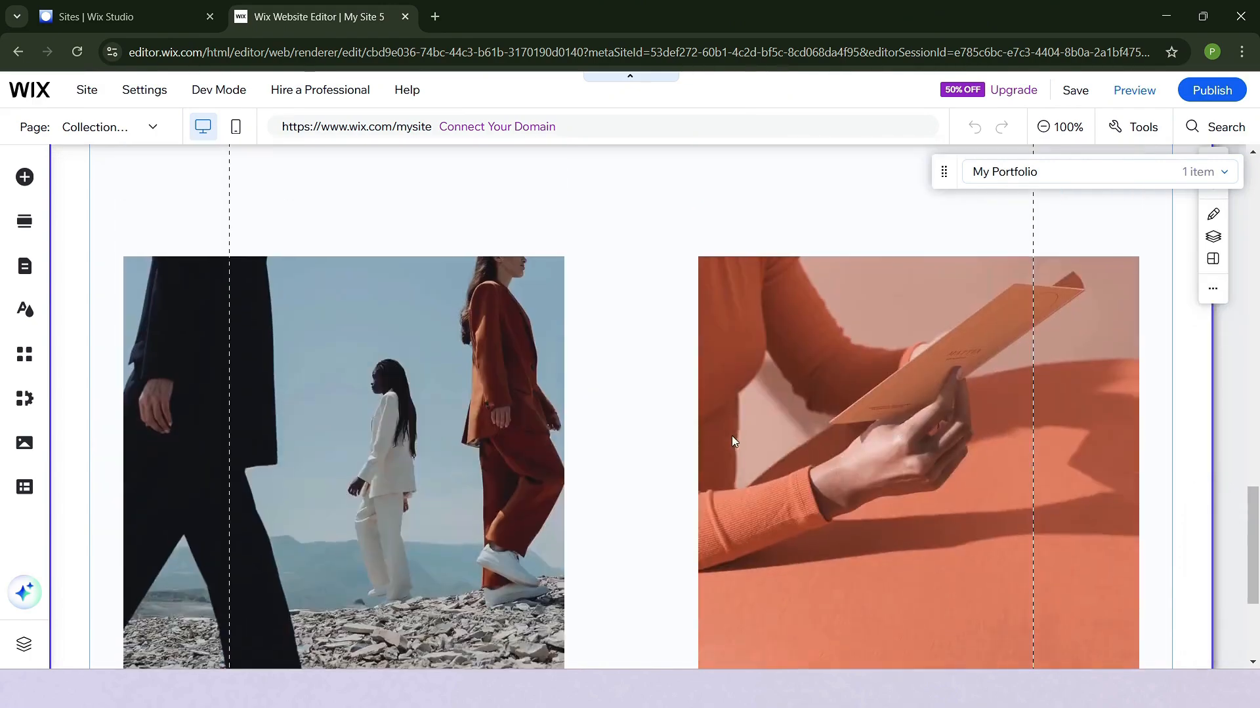
scroll(879, 420, down, 3)
scroll(842, 412, up, 5)
scroll(839, 412, up, 18)
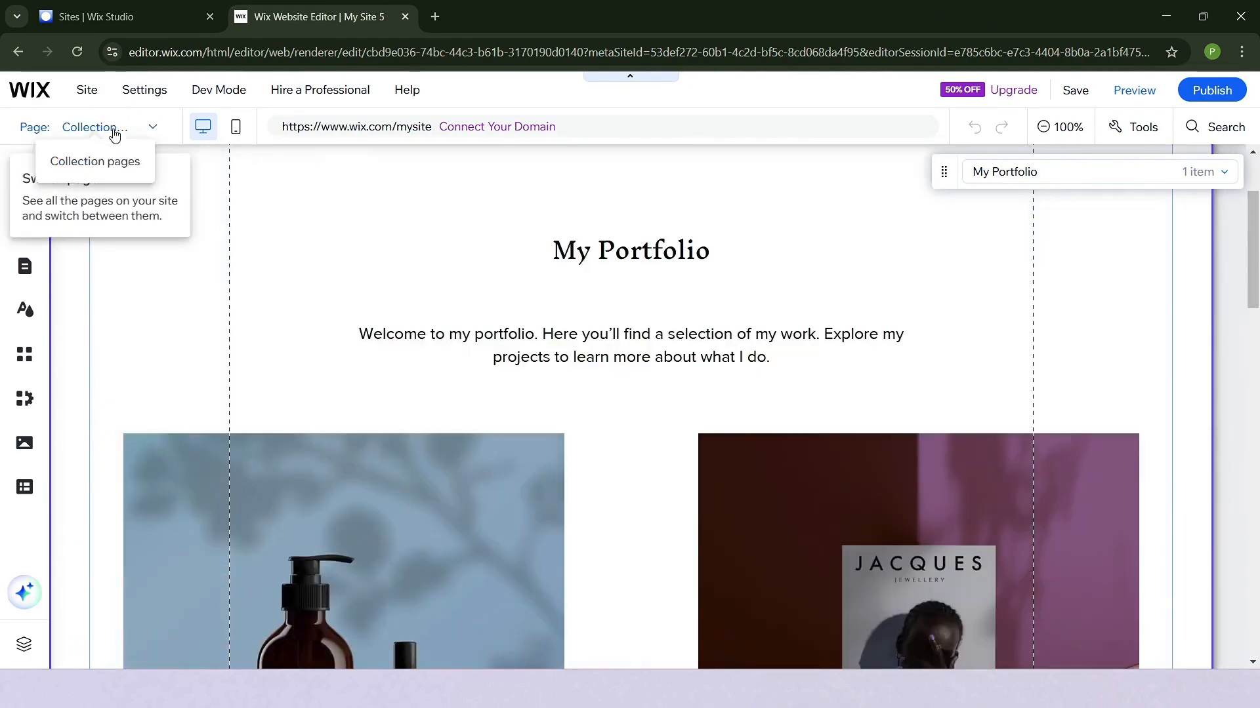
- Open the Project pages and look through the project's details, images and navigation links down to the footer
click(115, 128)
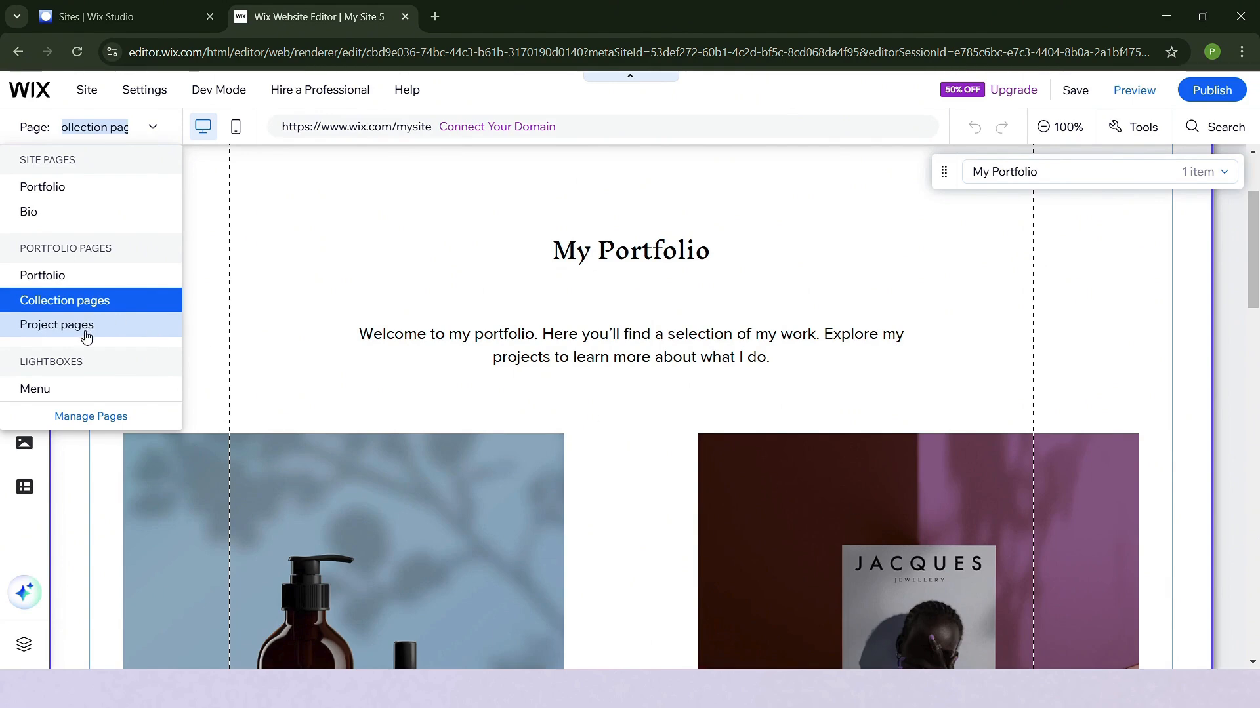
click(168, 365)
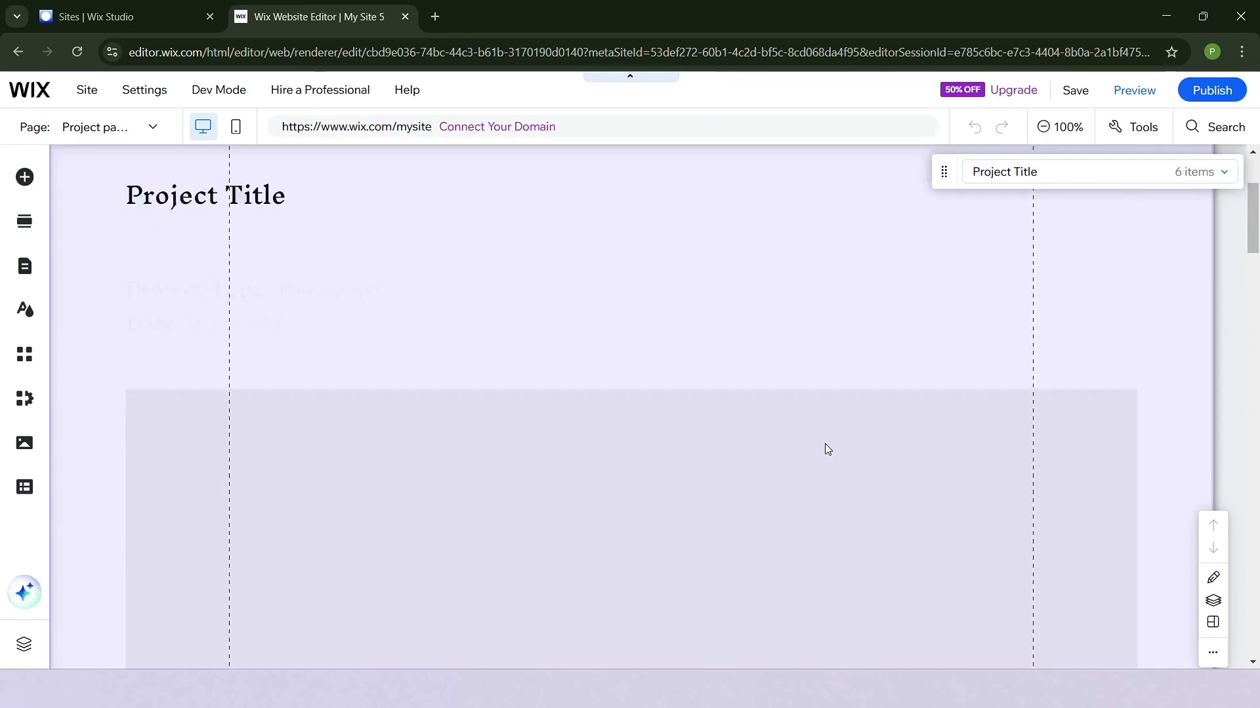
scroll(826, 449, down, 10)
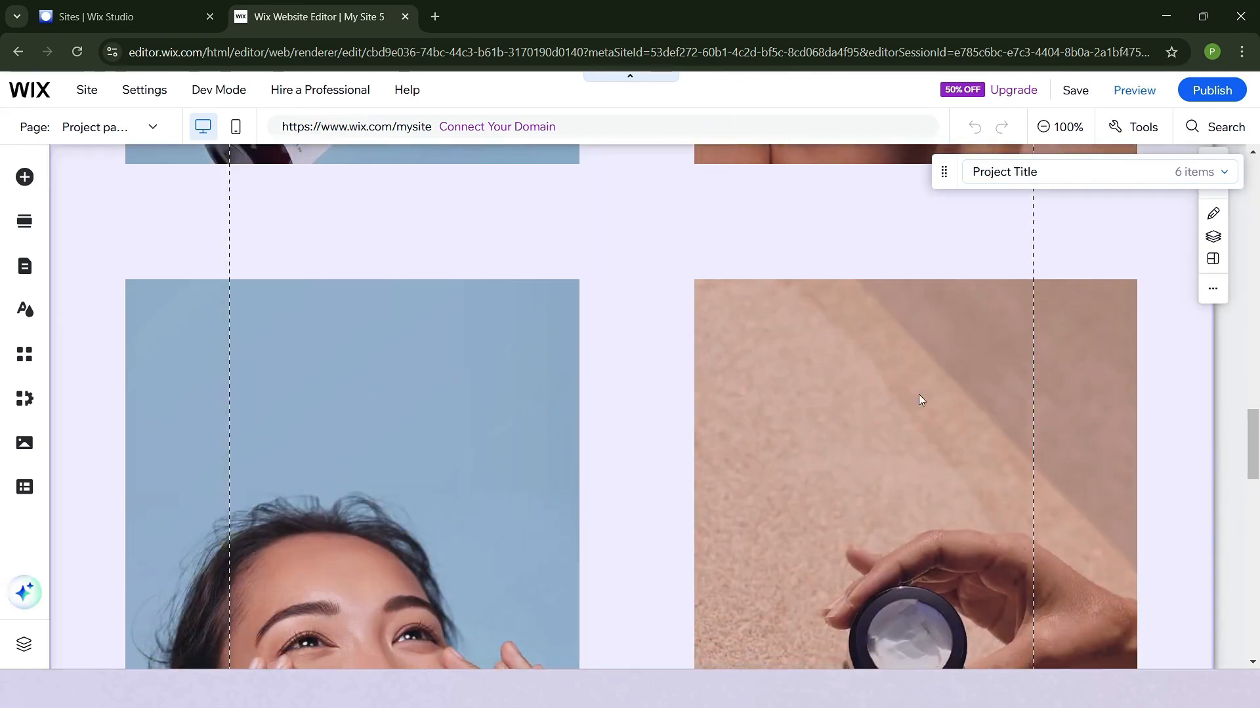
scroll(932, 400, down, 15)
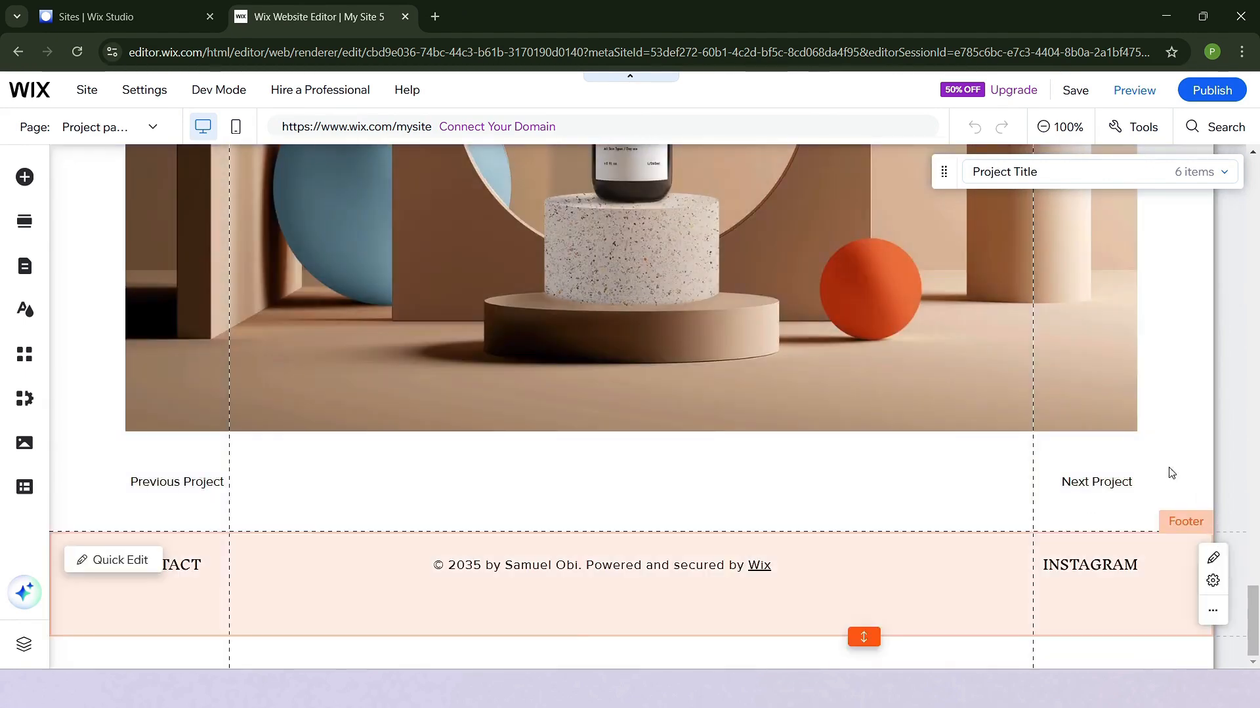
scroll(309, 412, up, 5)
scroll(308, 411, up, 10)
- Open the Menu lightbox and bring up the page management for its vertical menu
click(95, 127)
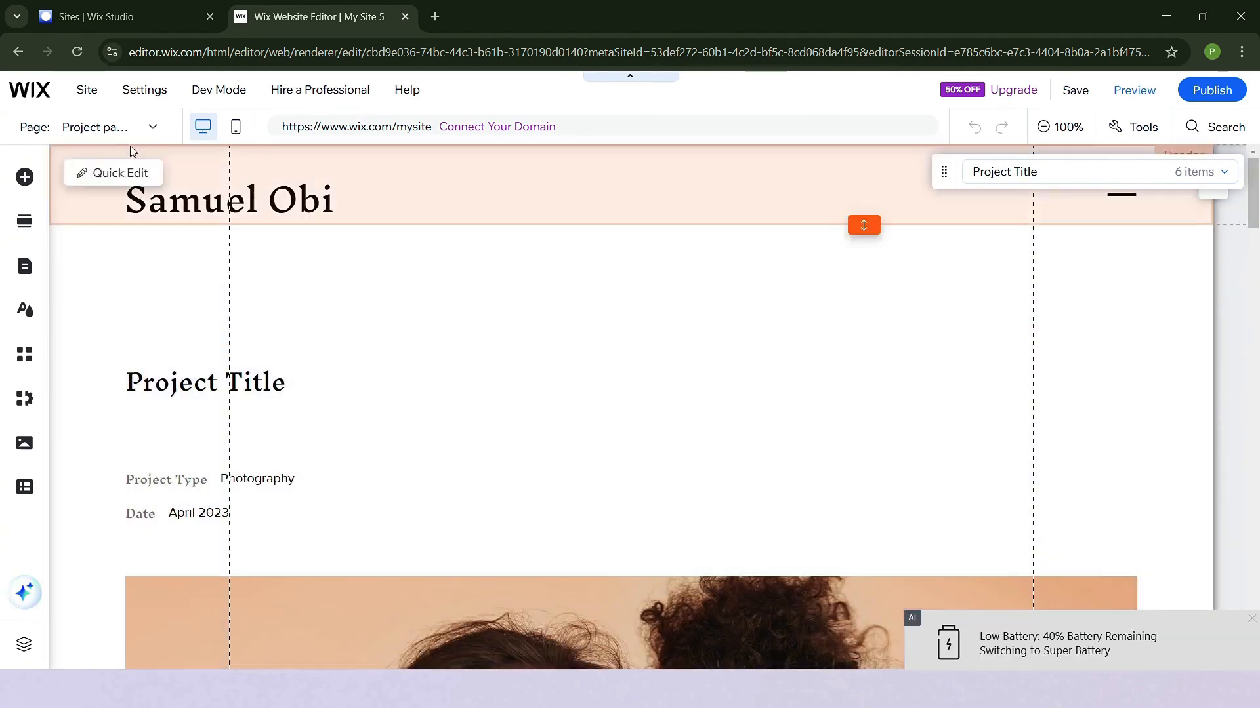
click(58, 391)
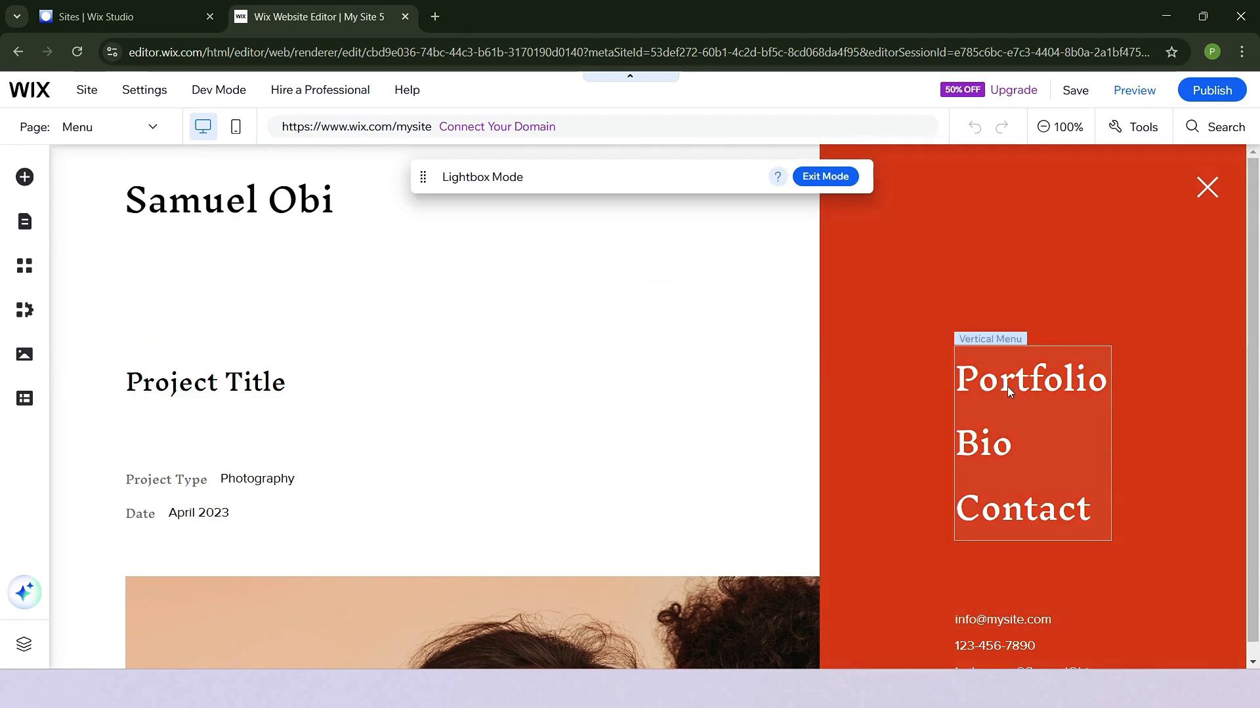
click(1003, 384)
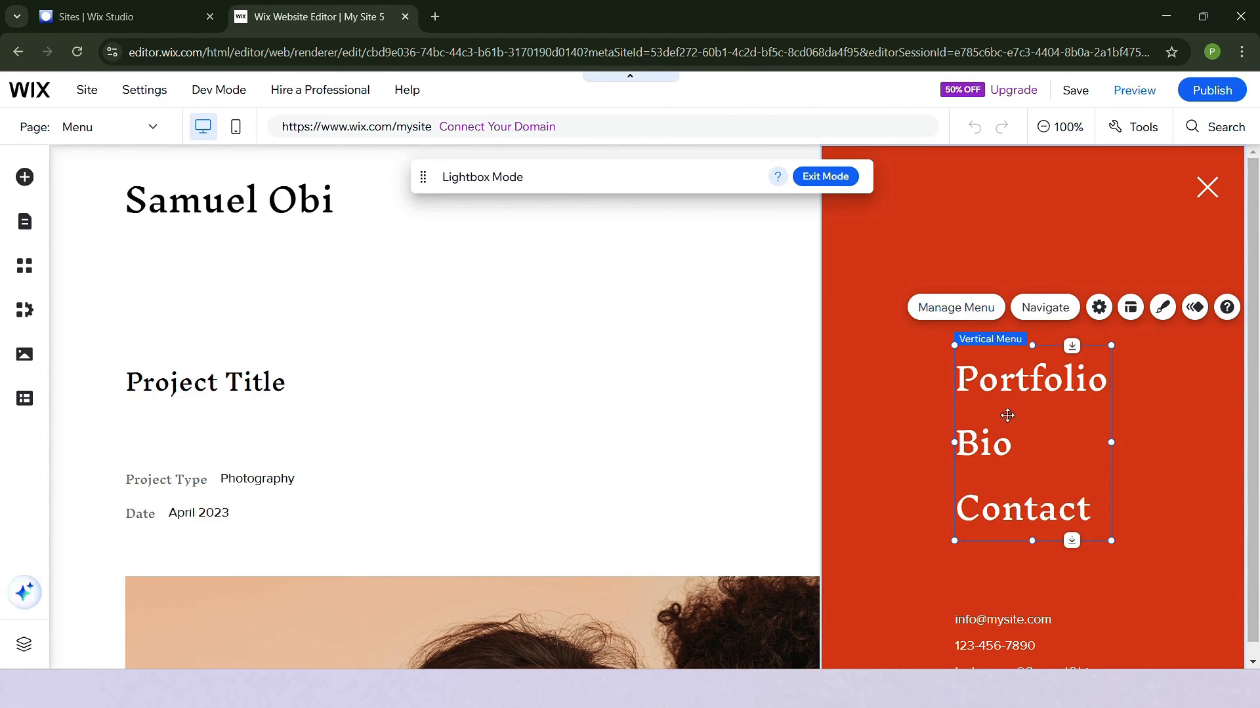
click(964, 303)
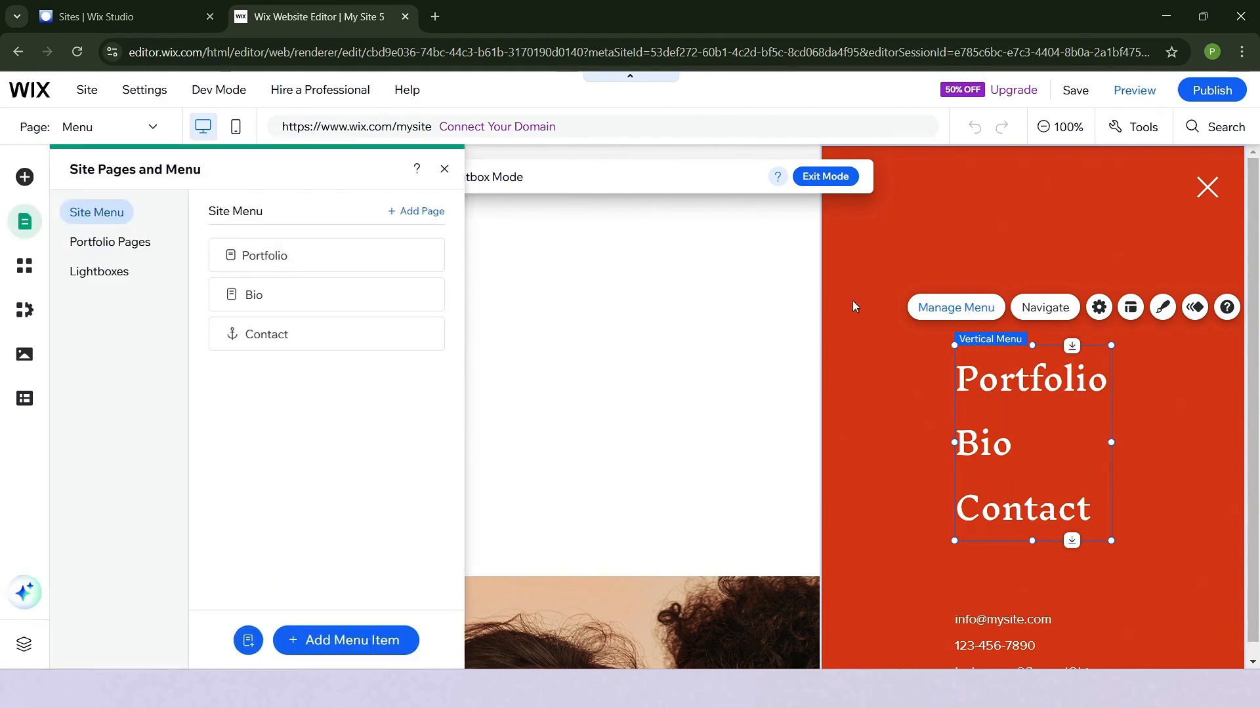
- View the Portfolio page and the Bio page from the site menu's page list
click(311, 258)
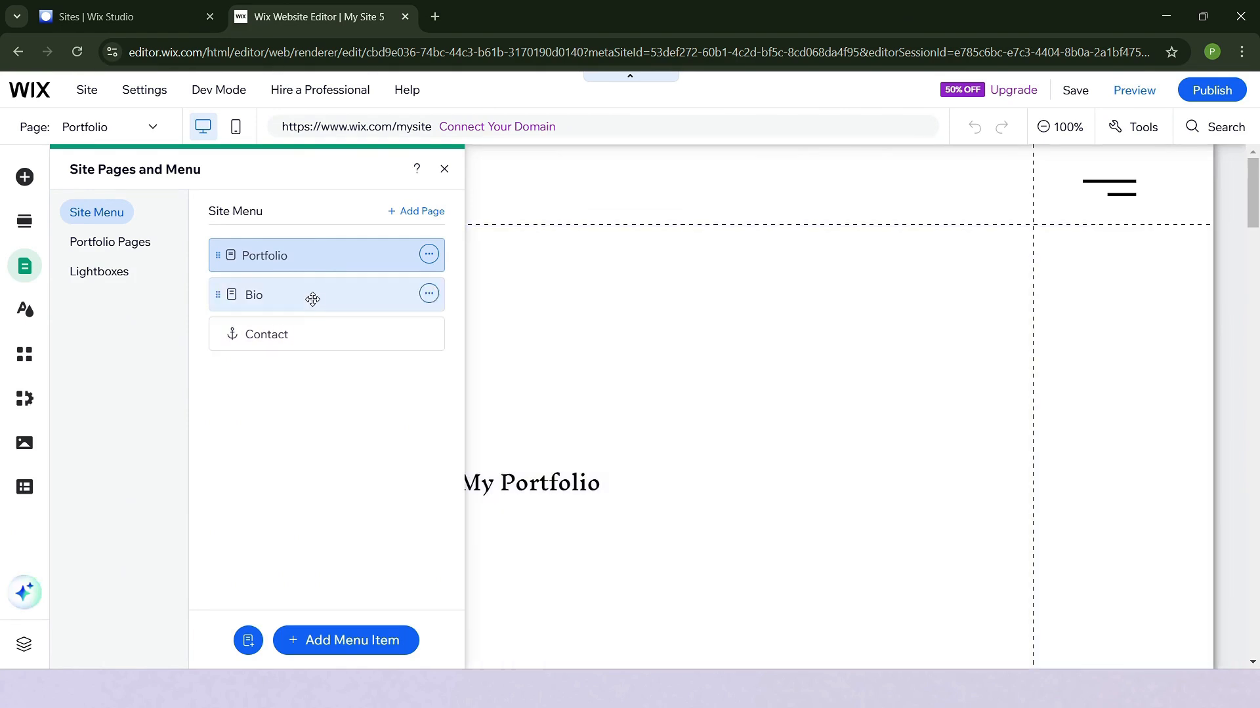
click(310, 294)
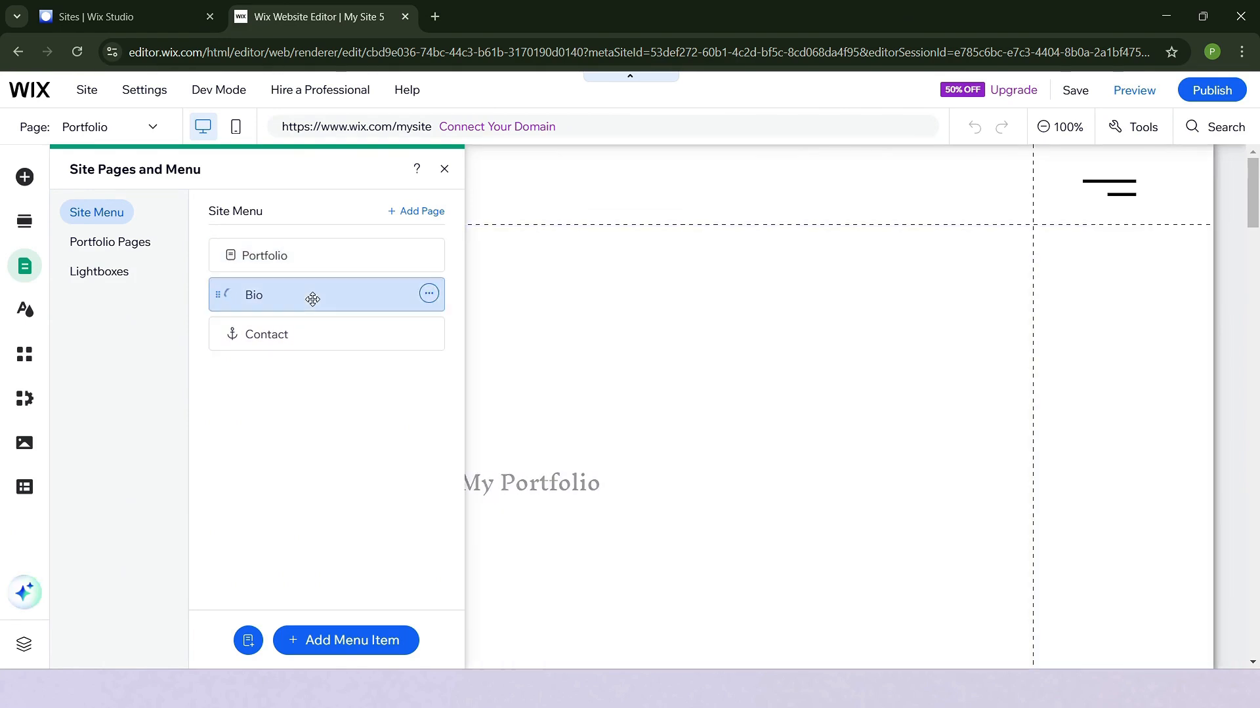
click(700, 399)
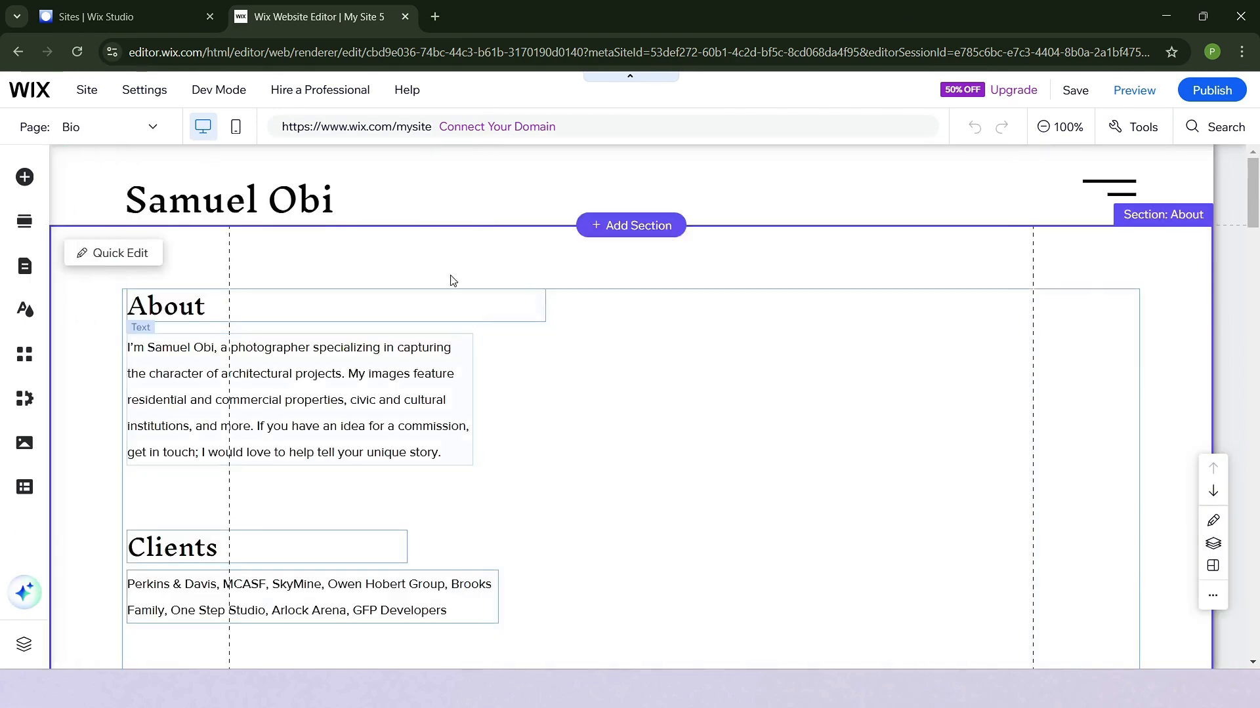
- Go to the Contact anchor from the site menu and review the Bio page's contact details and contact form
click(152, 127)
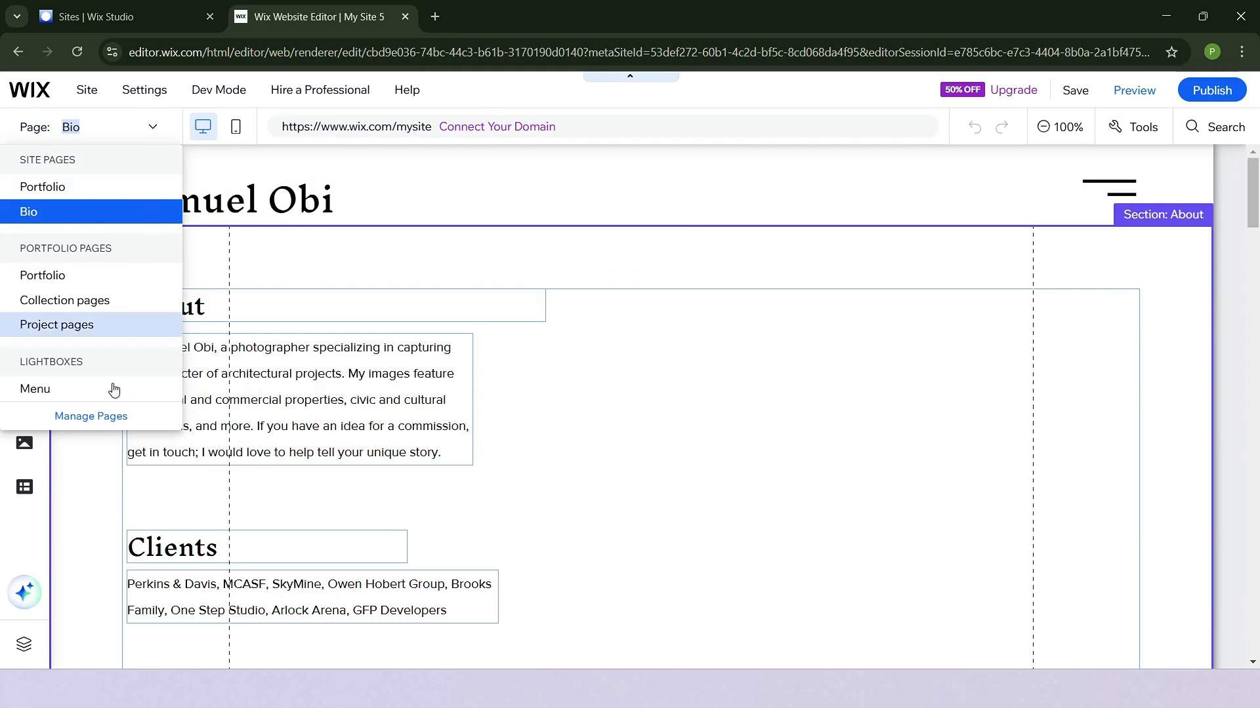
click(108, 429)
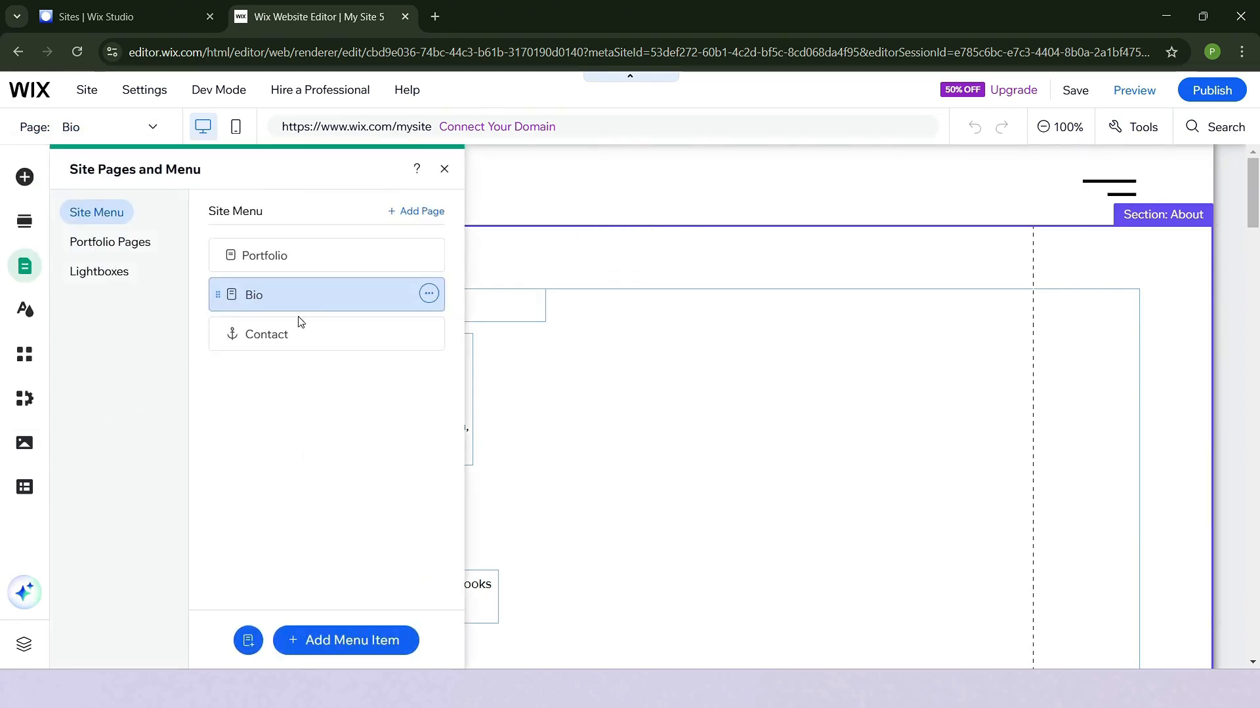
click(329, 336)
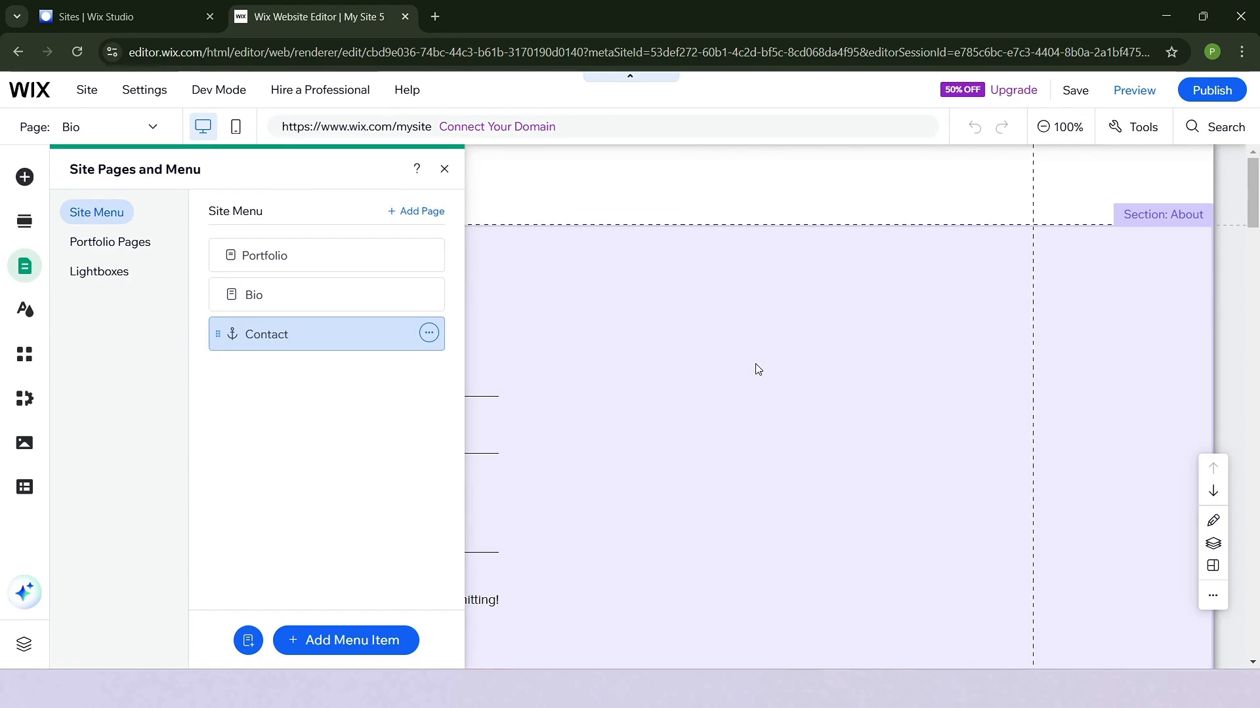
click(755, 368)
scroll(262, 371, up, 6)
scroll(265, 373, up, 4)
scroll(265, 373, down, 10)
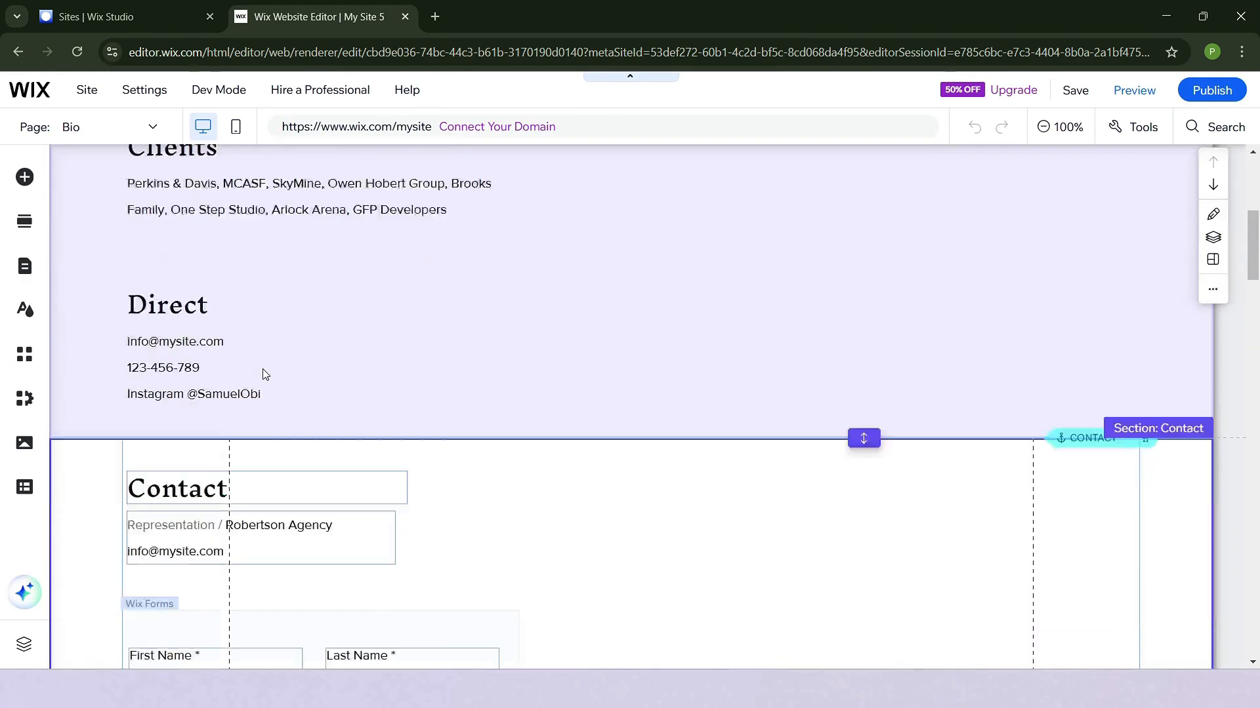
scroll(264, 374, down, 1)
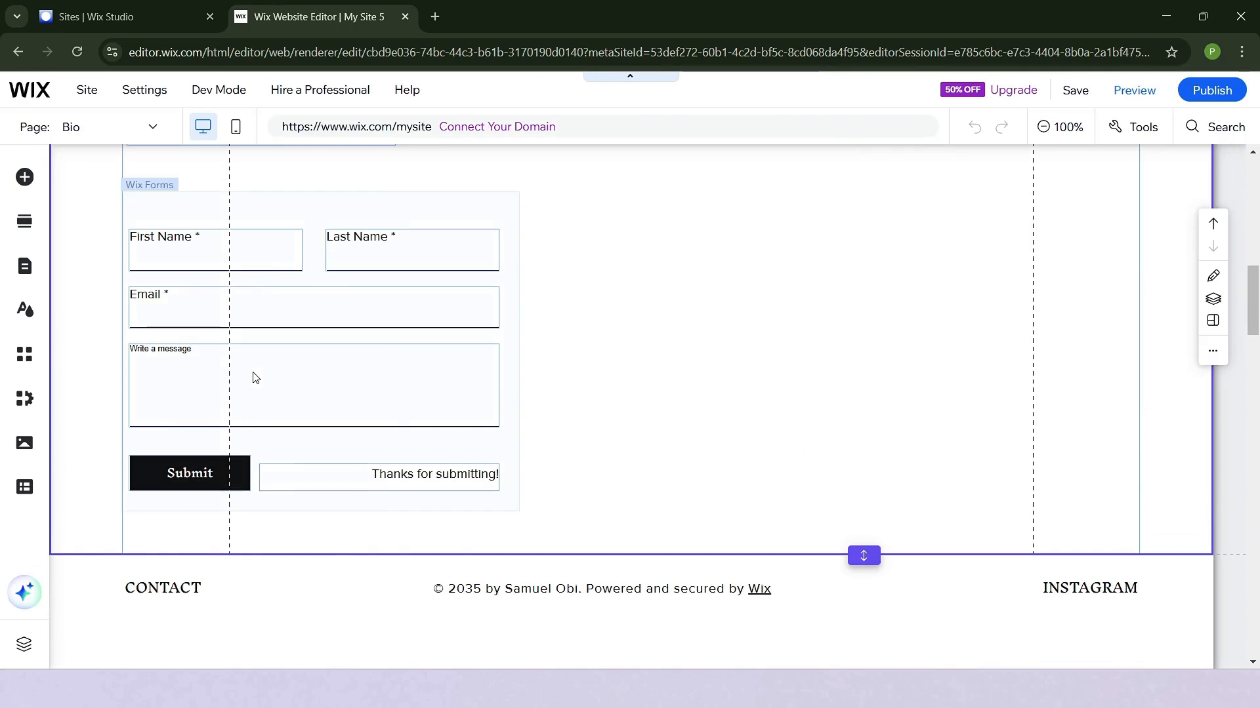
- Select the contact form to check its editing options, and return to the About section of the Bio page
click(410, 423)
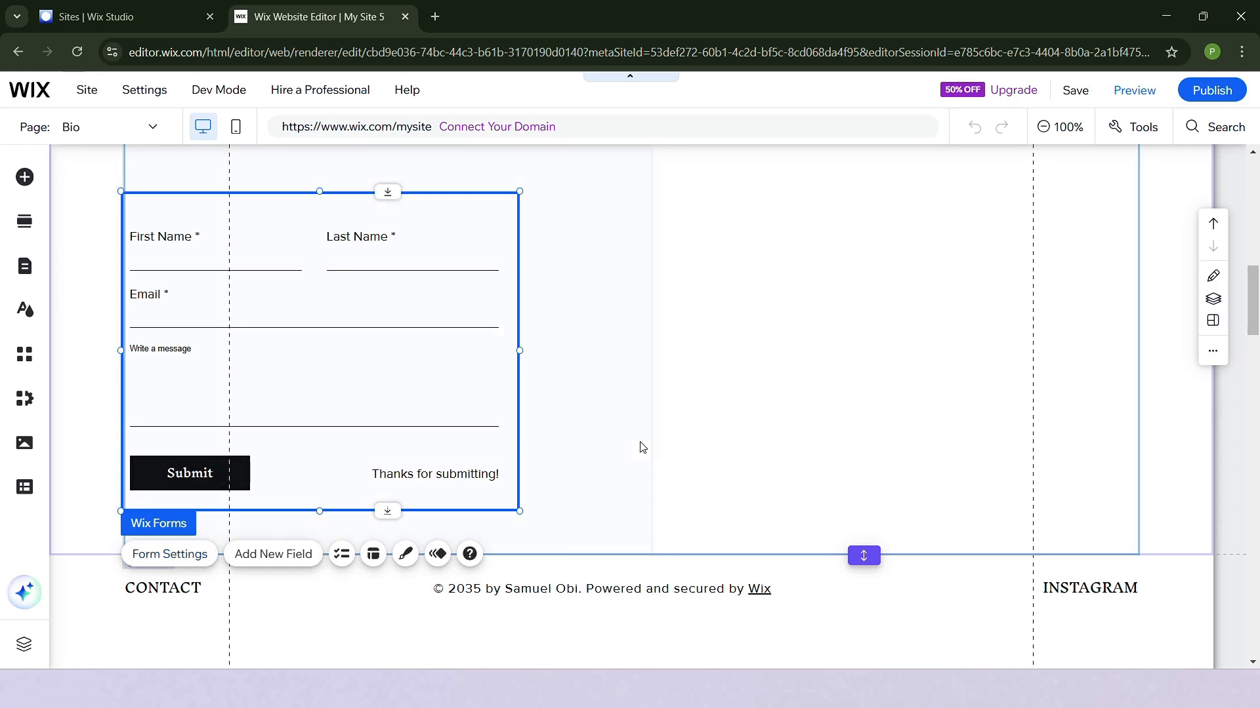
scroll(833, 436, up, 4)
click(834, 431)
scroll(834, 433, up, 9)
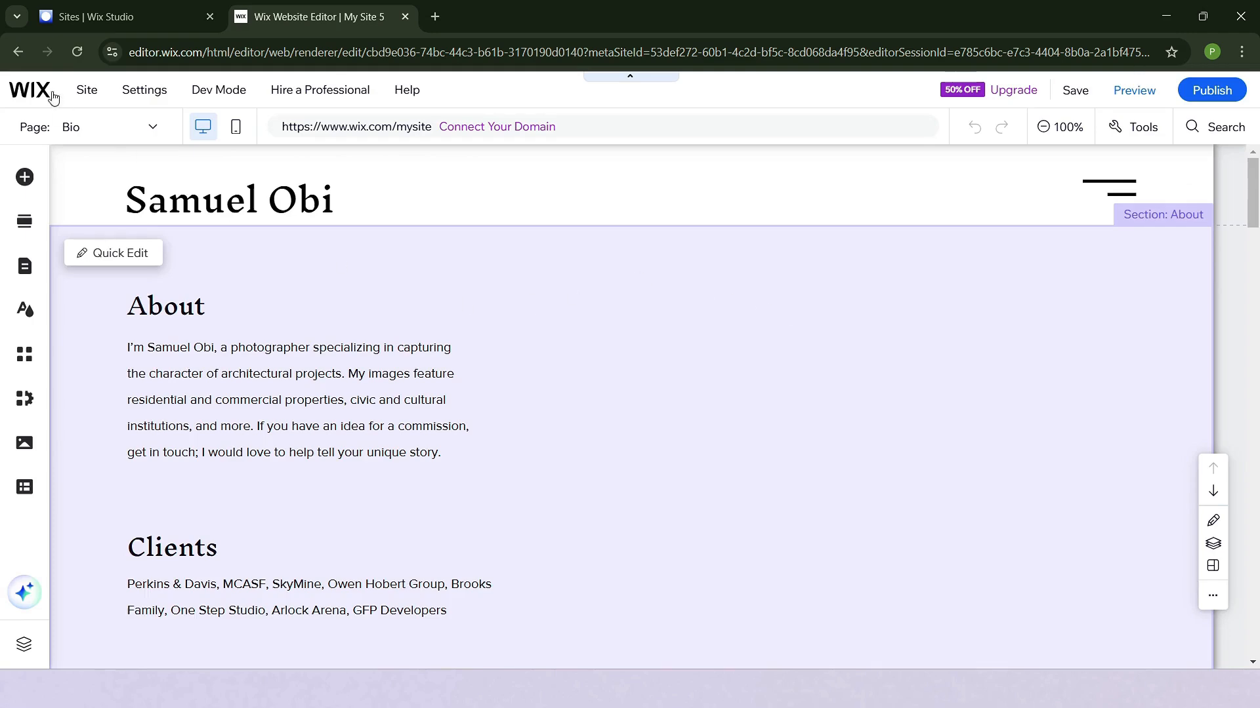
mouse_move(33, 90)
click(135, 142)
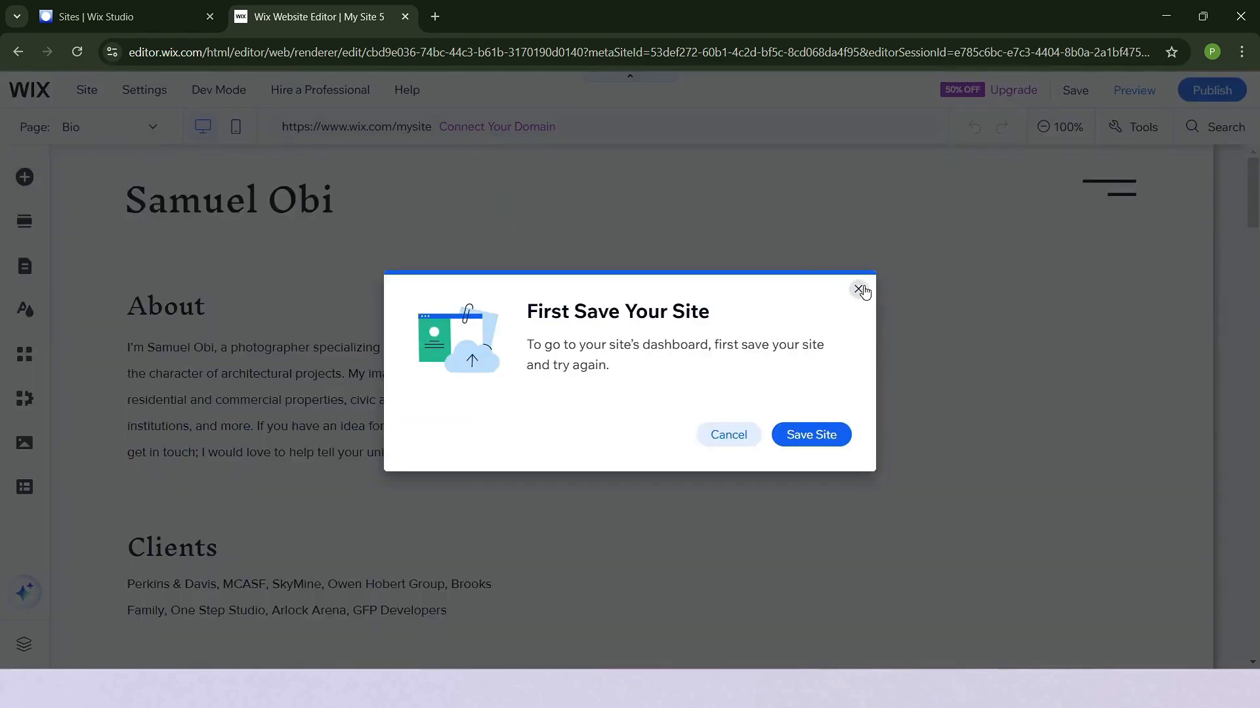
click(858, 289)
- Switch to the Portfolio page and show the site menu's list of pages
click(118, 135)
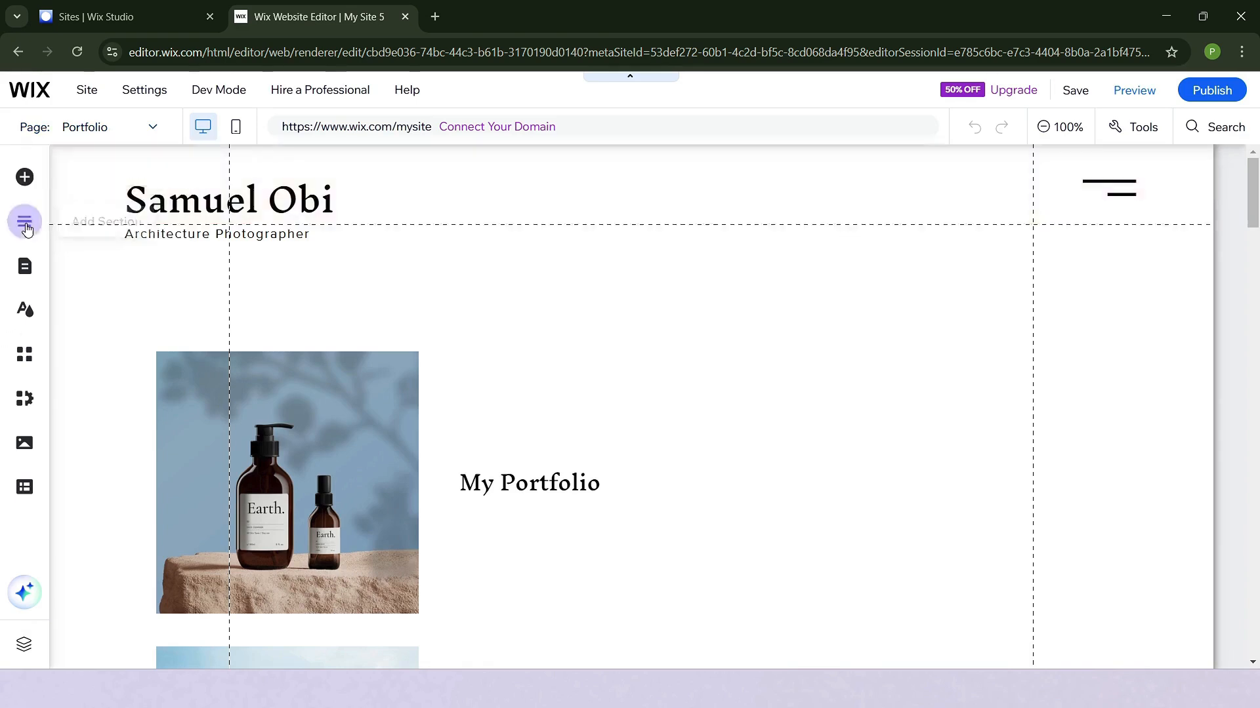
click(29, 268)
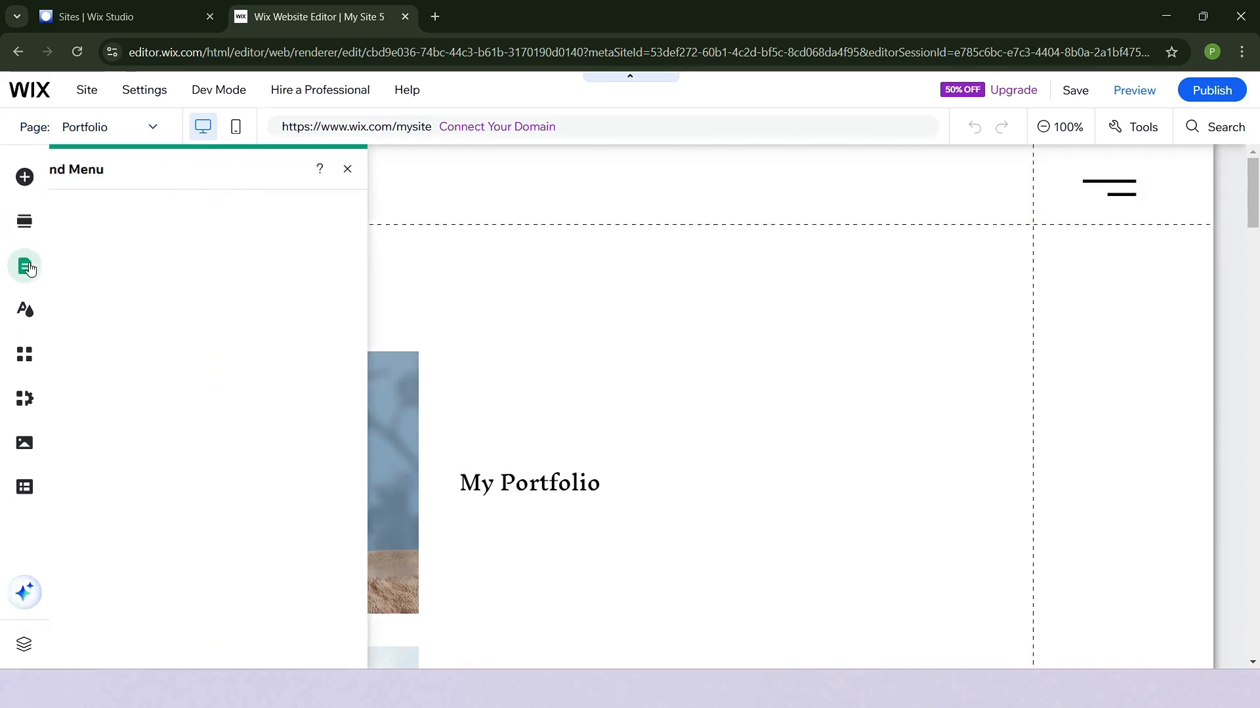
click(122, 214)
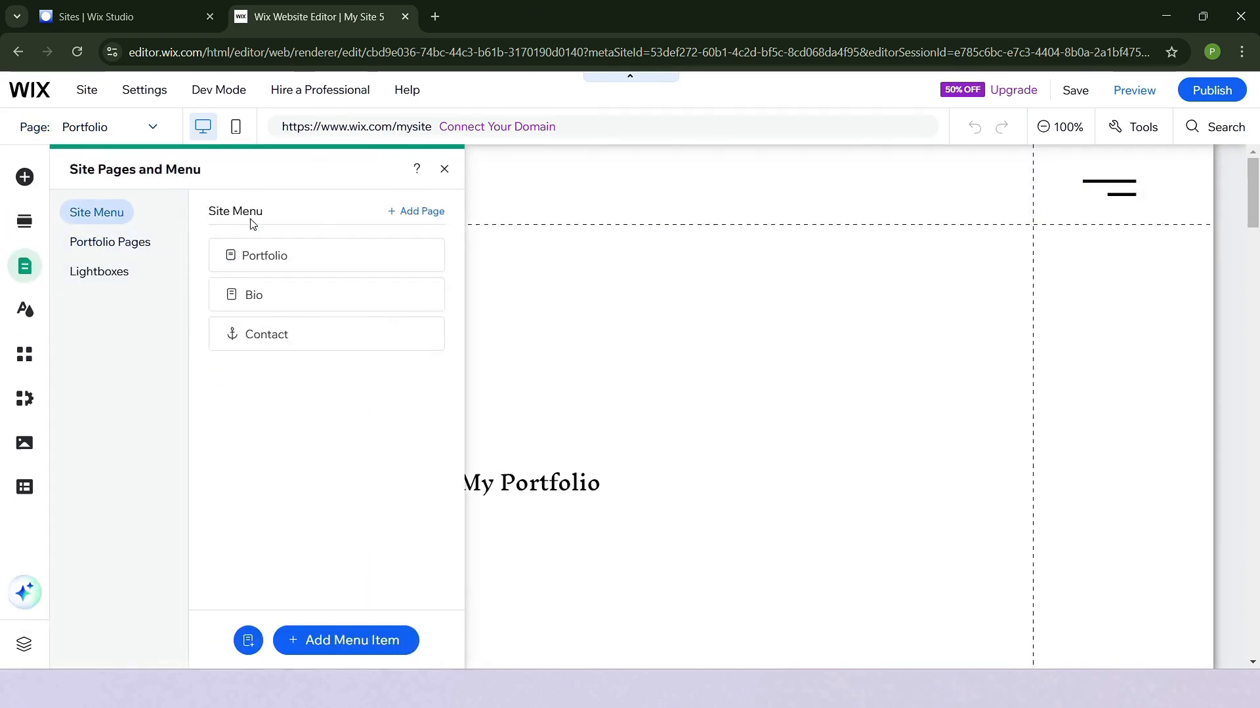
- View the page templates available for adding a new page, and close them together with the site pages list without adding one
click(422, 211)
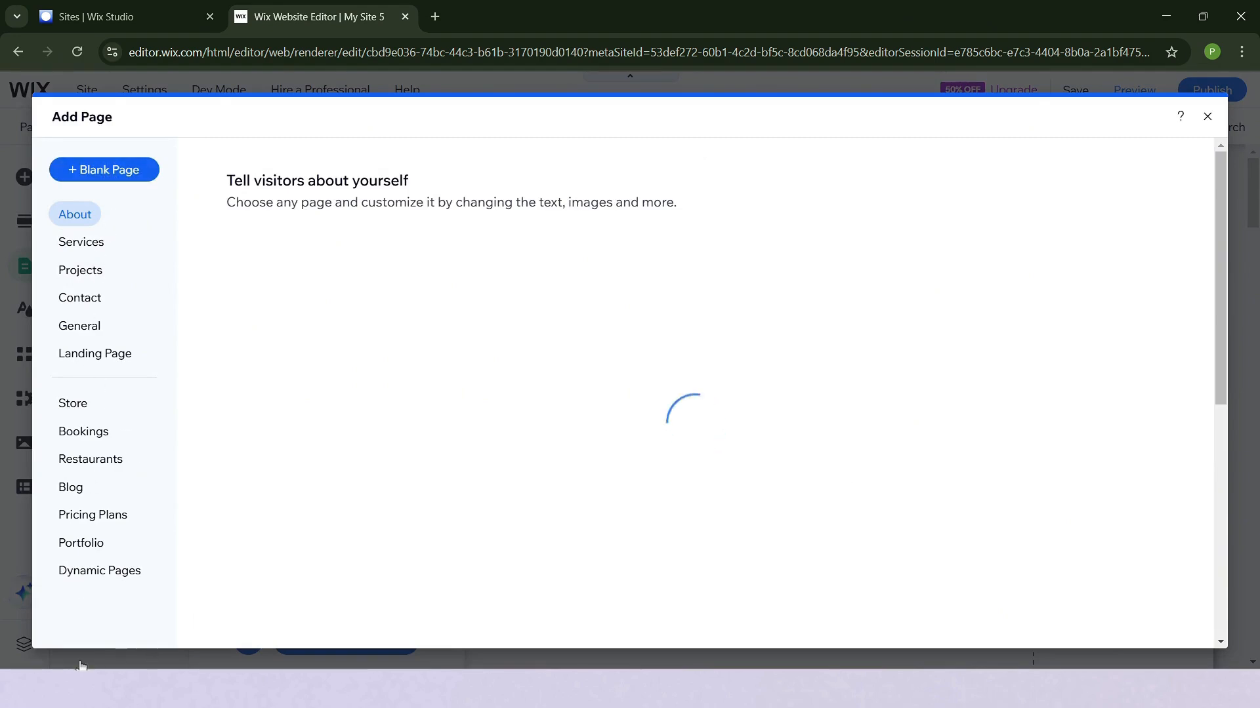
click(1207, 116)
click(444, 169)
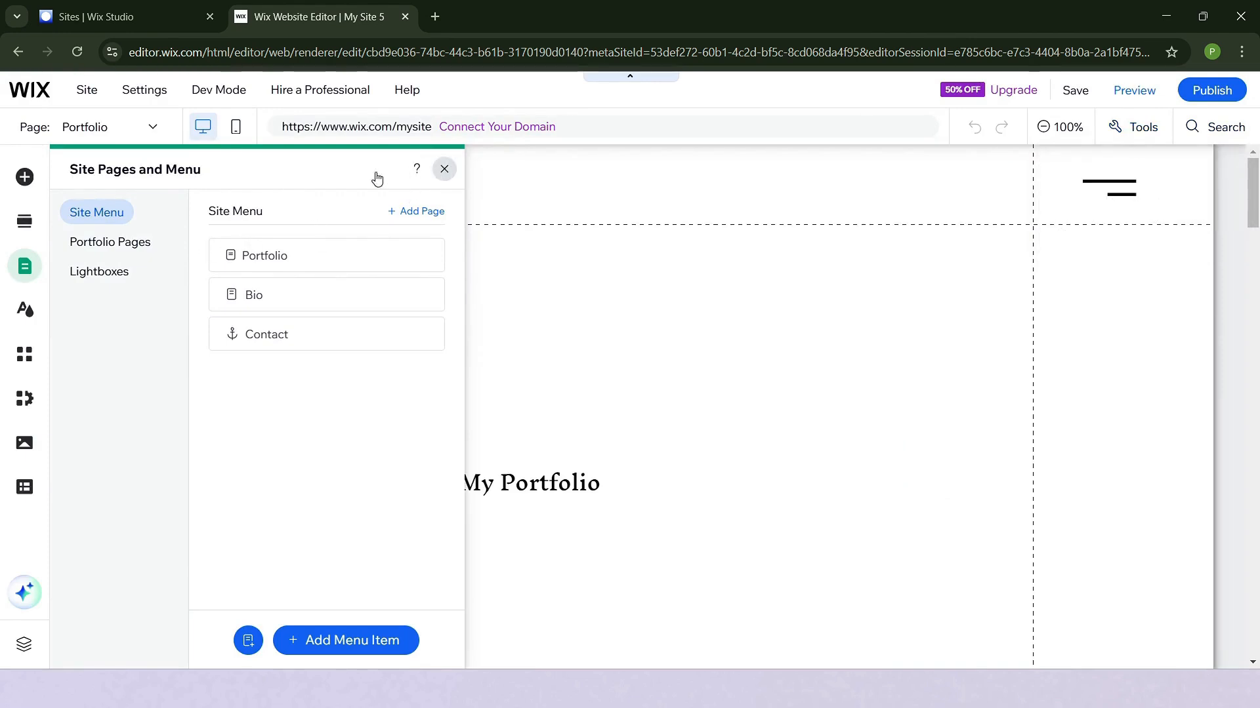
- Browse the gallery elements that can be added to the page, including the recommended, grid and slider galleries
click(26, 177)
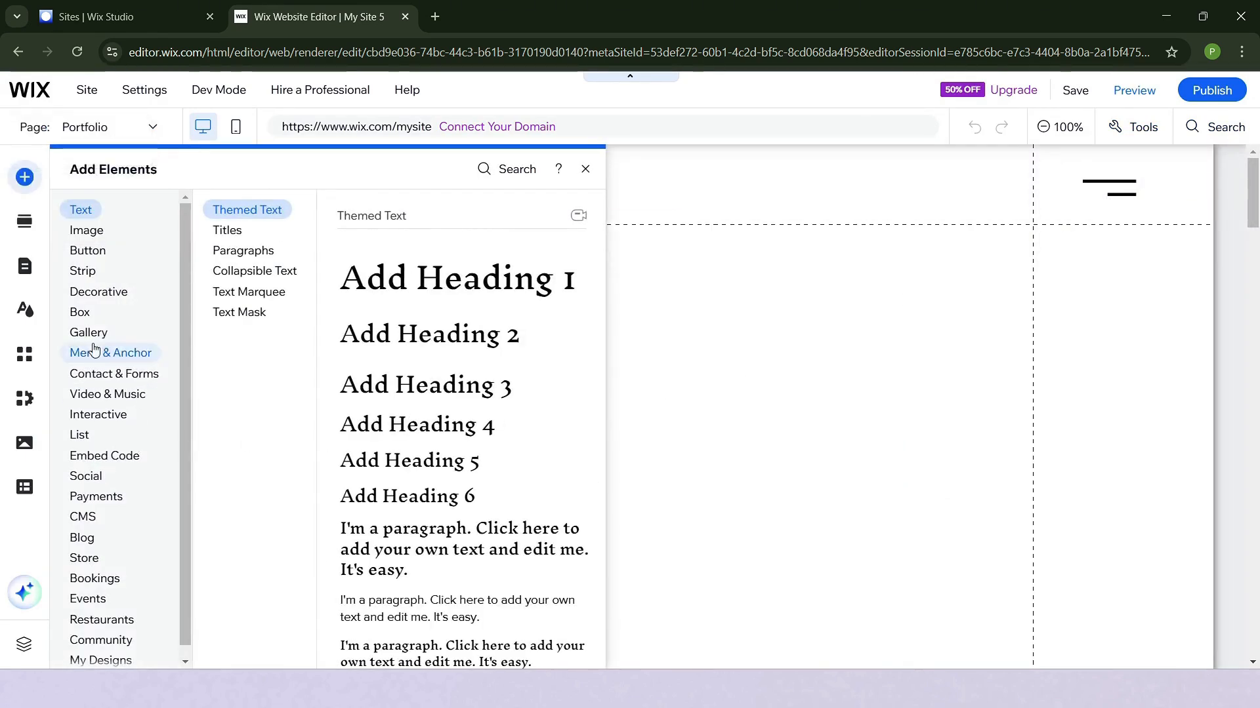
click(87, 335)
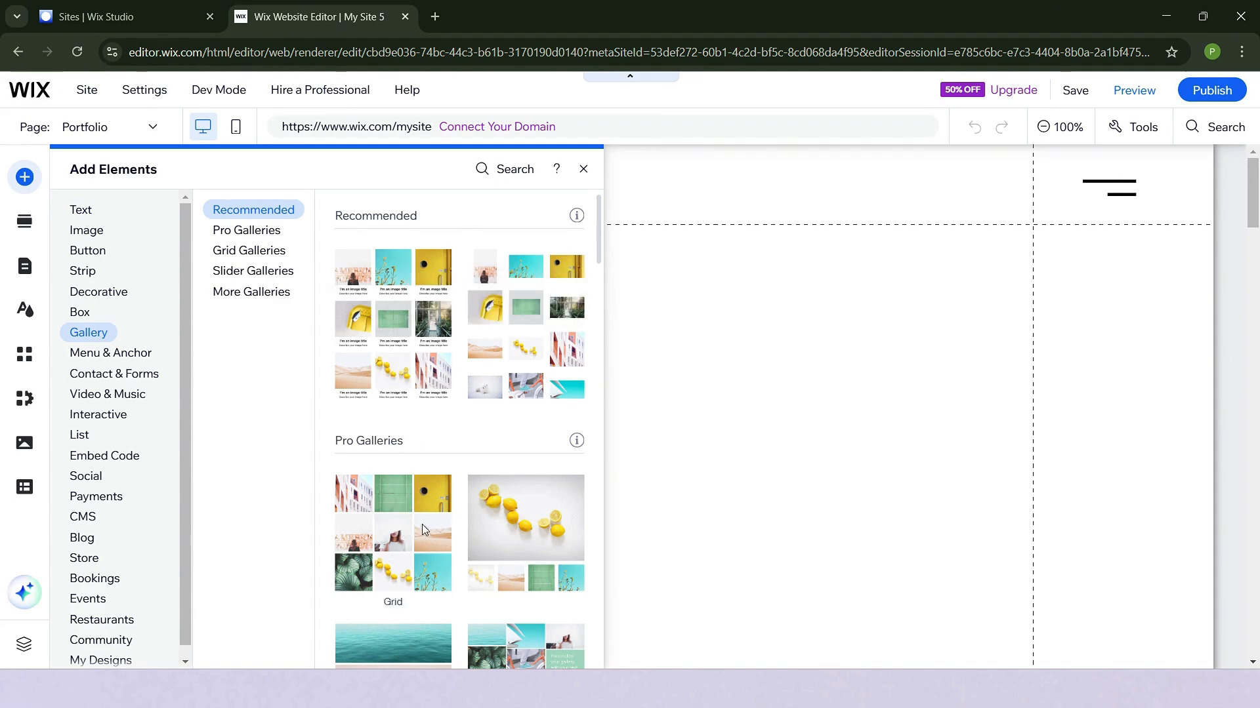
click(269, 247)
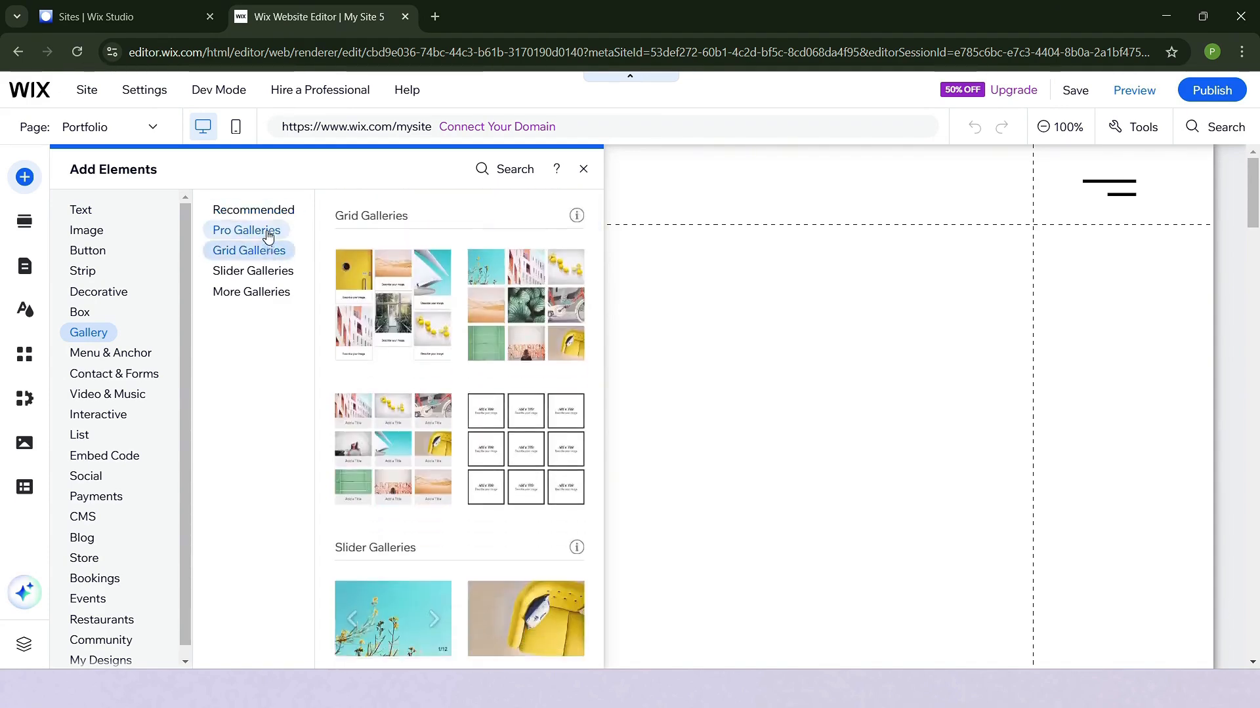
click(255, 273)
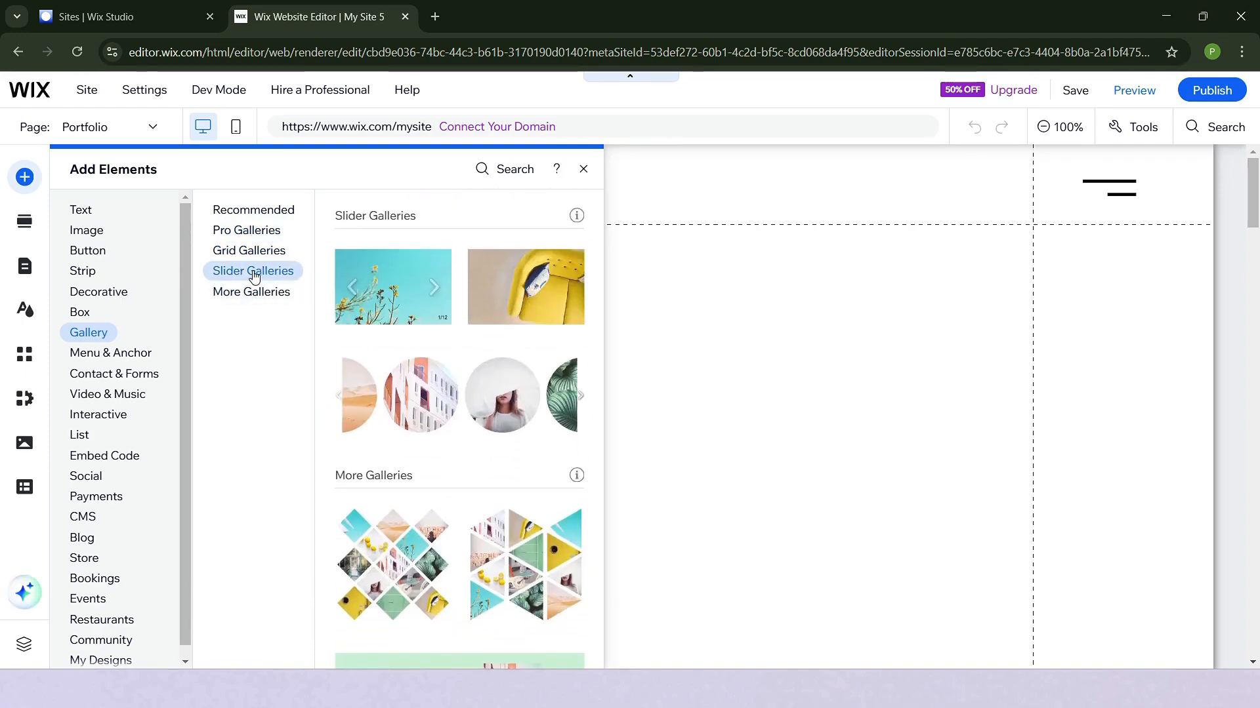
click(270, 254)
- Look through the other addable elements, from text, images and buttons to strips, menus and video, and close the element list
click(85, 210)
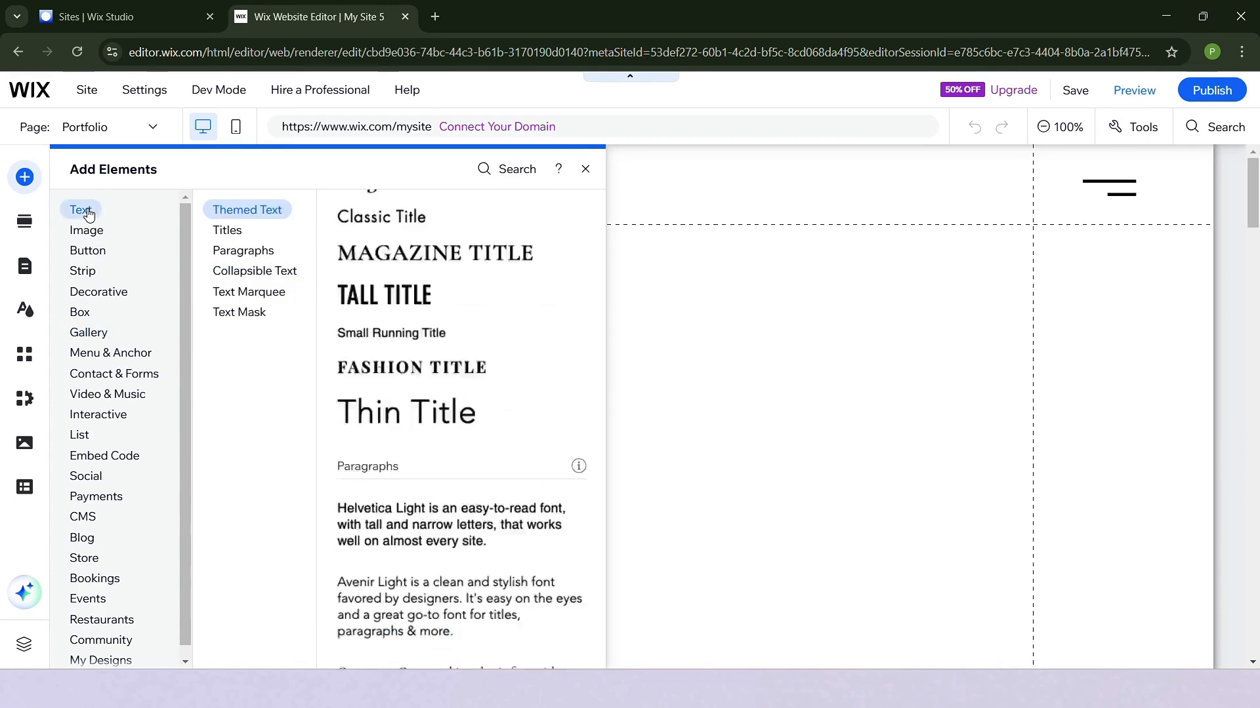
click(91, 231)
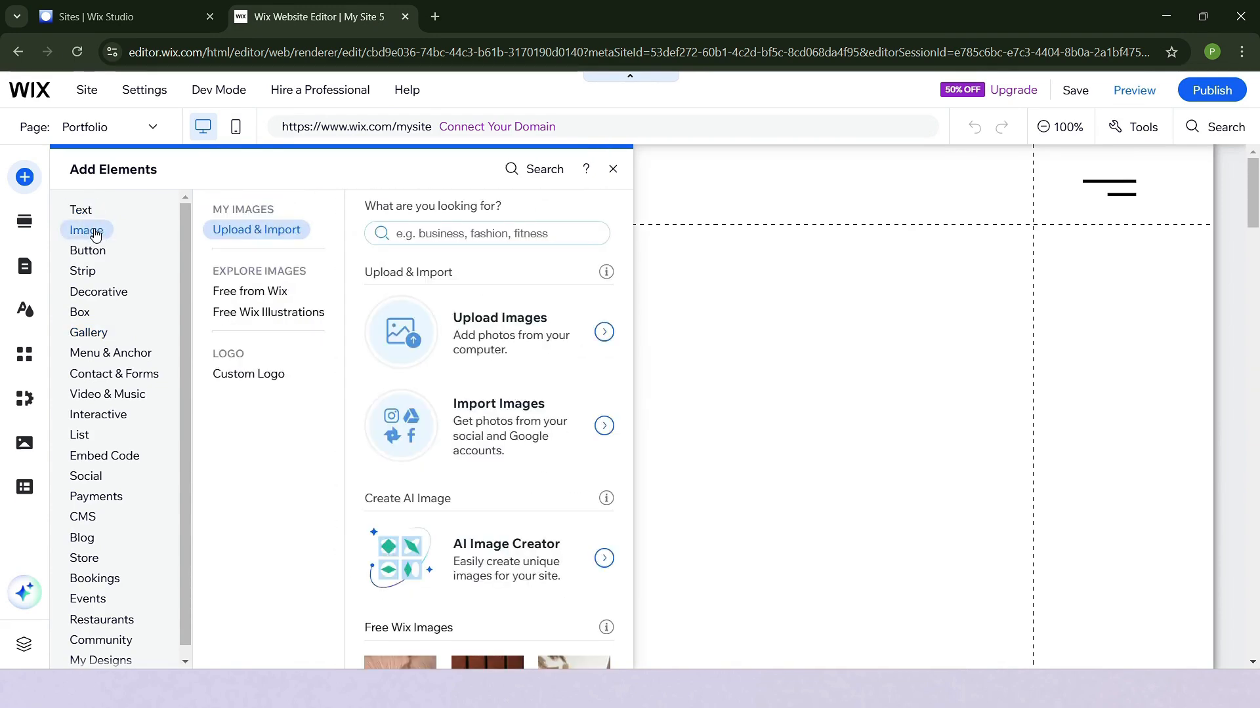
click(88, 250)
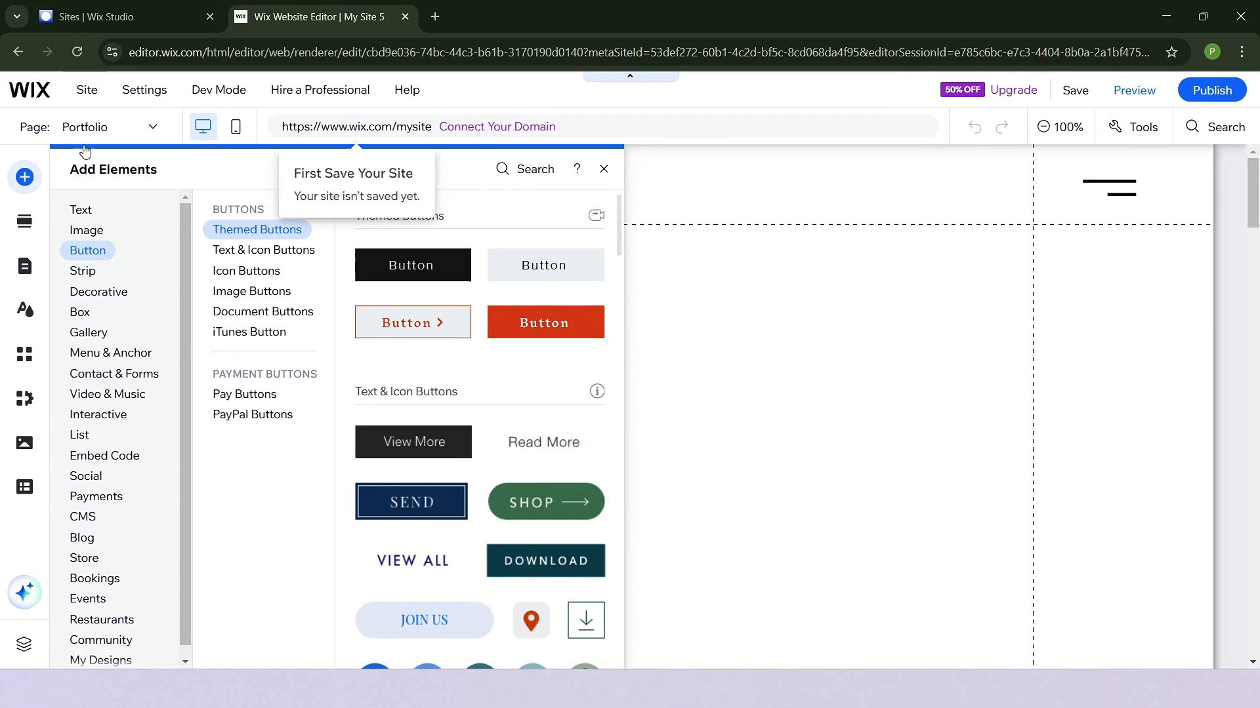
mouse_move(81, 273)
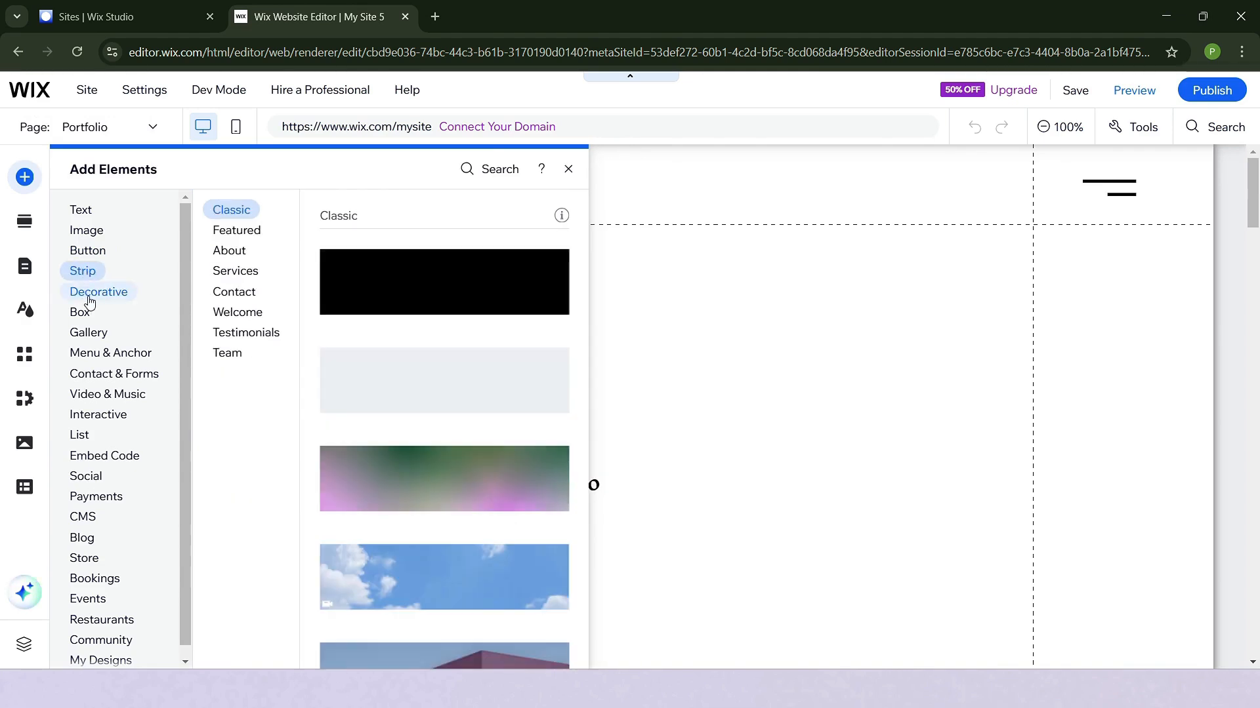
mouse_move(90, 302)
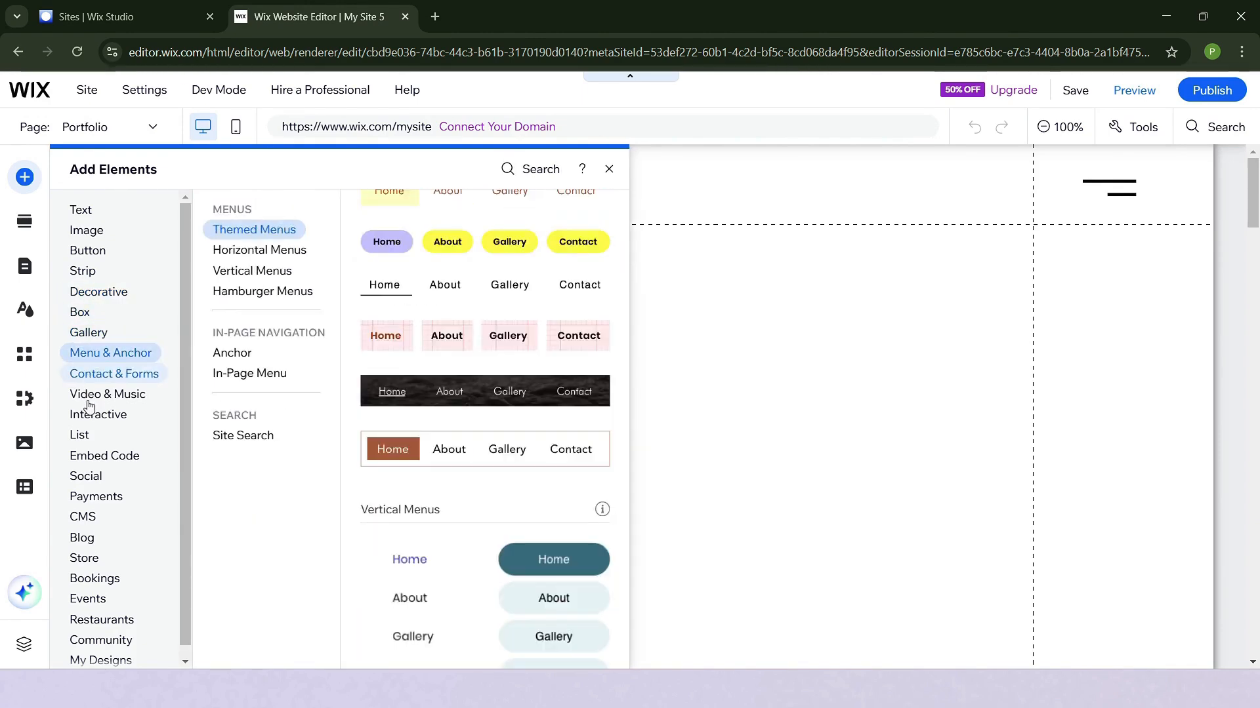
mouse_move(90, 398)
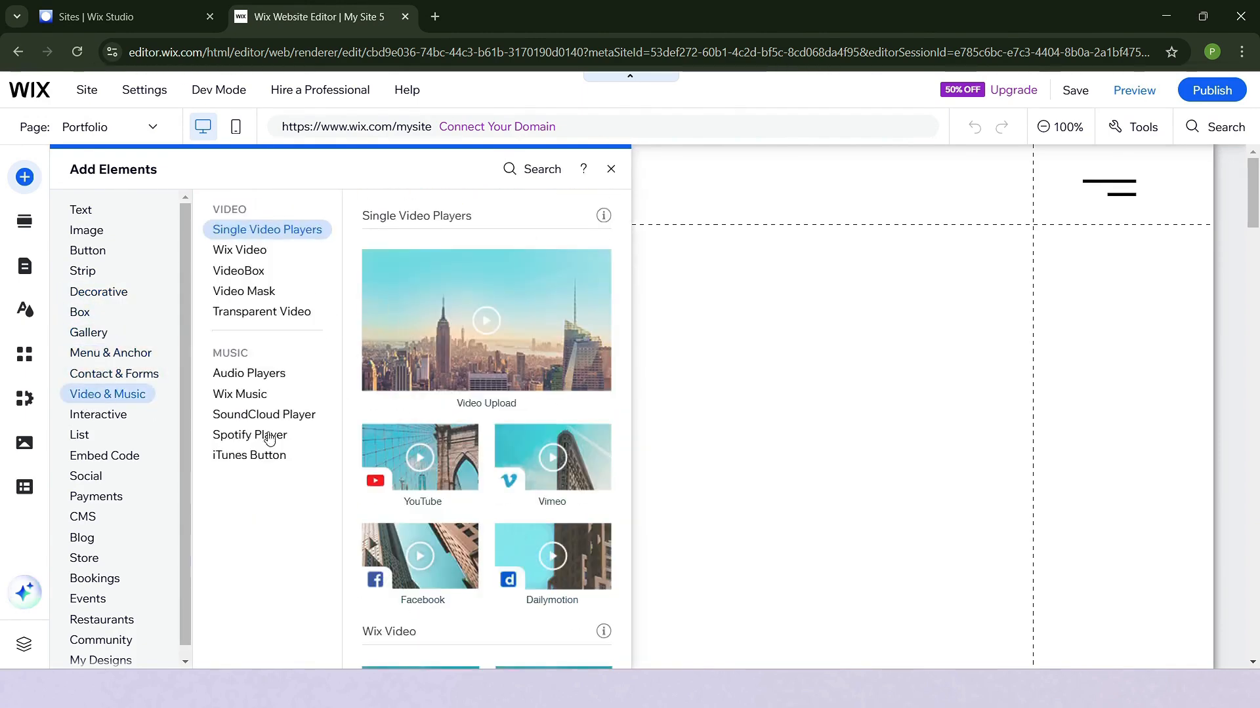
click(611, 169)
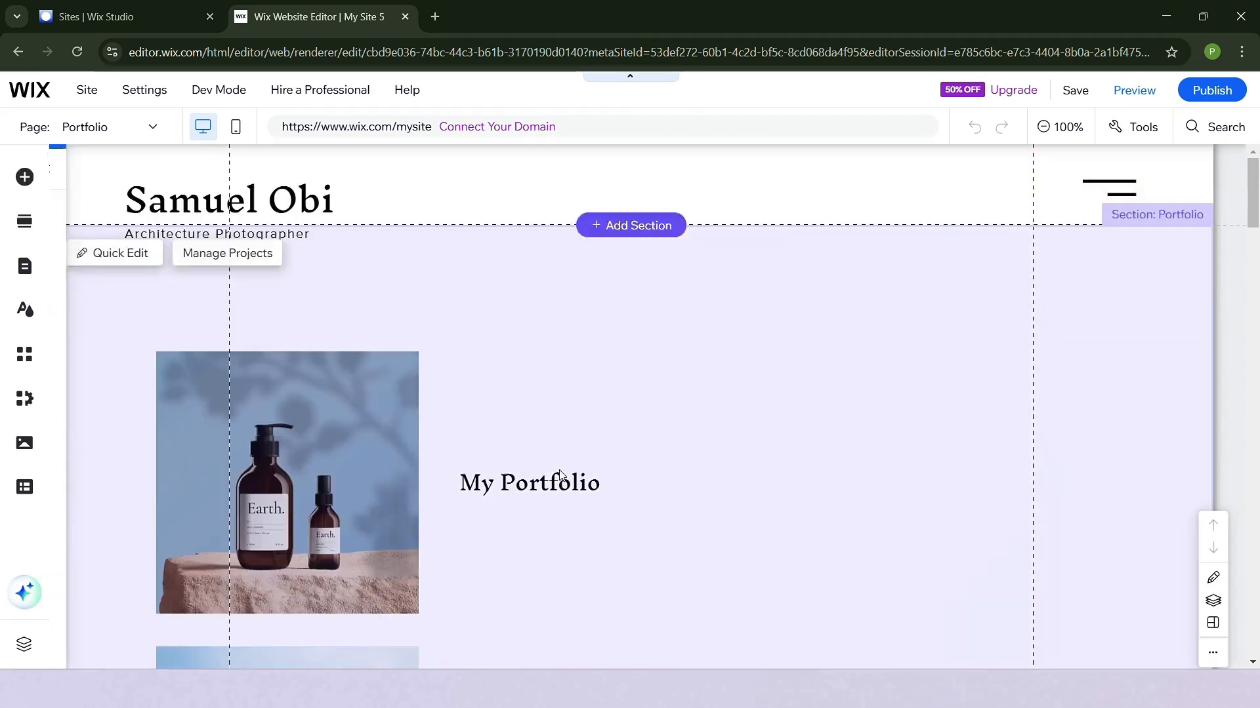
- Preview the site and examine the Portfolio page with its My Portfolio and Beach collections
scroll(1080, 233, down, 1)
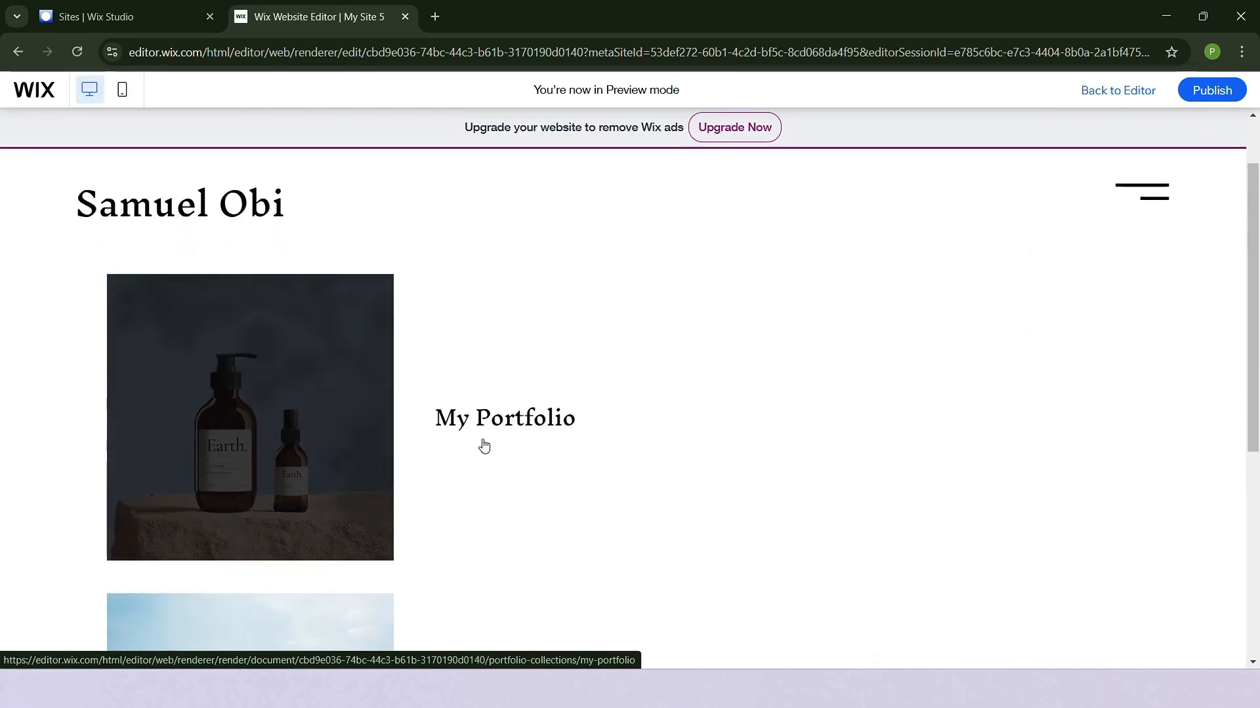
scroll(707, 321, down, 5)
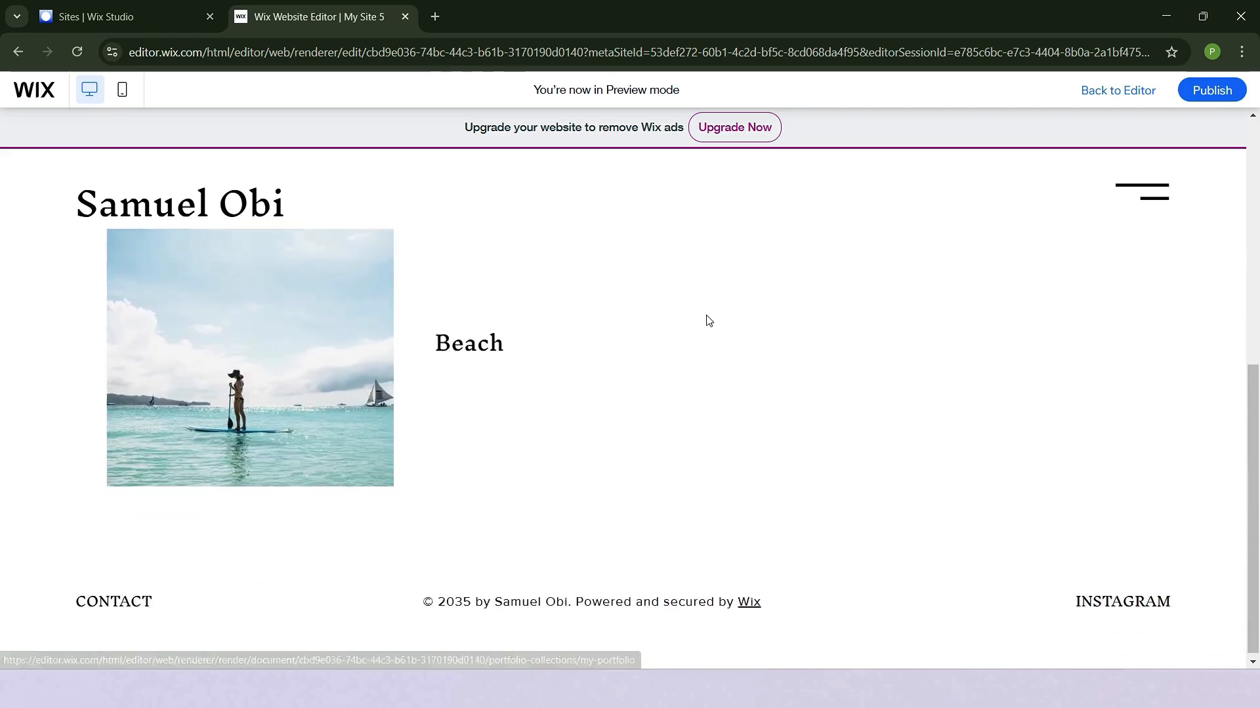
scroll(709, 321, up, 5)
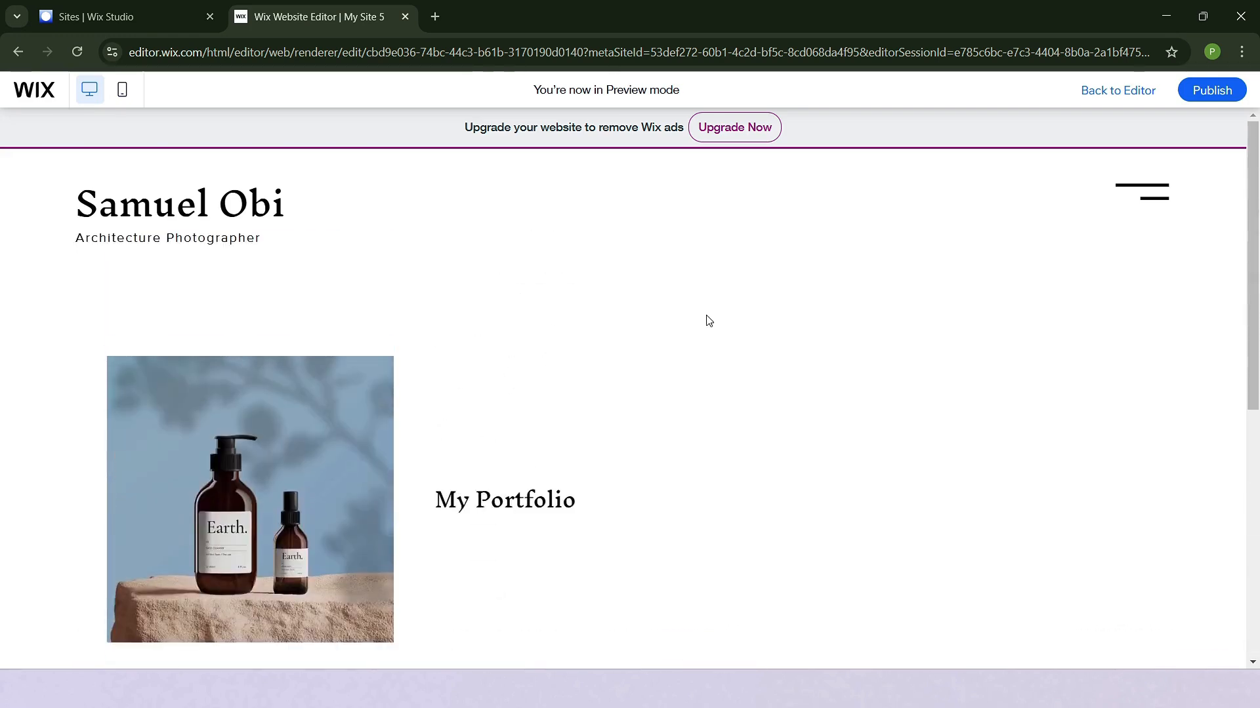
scroll(708, 321, down, 3)
scroll(708, 321, up, 3)
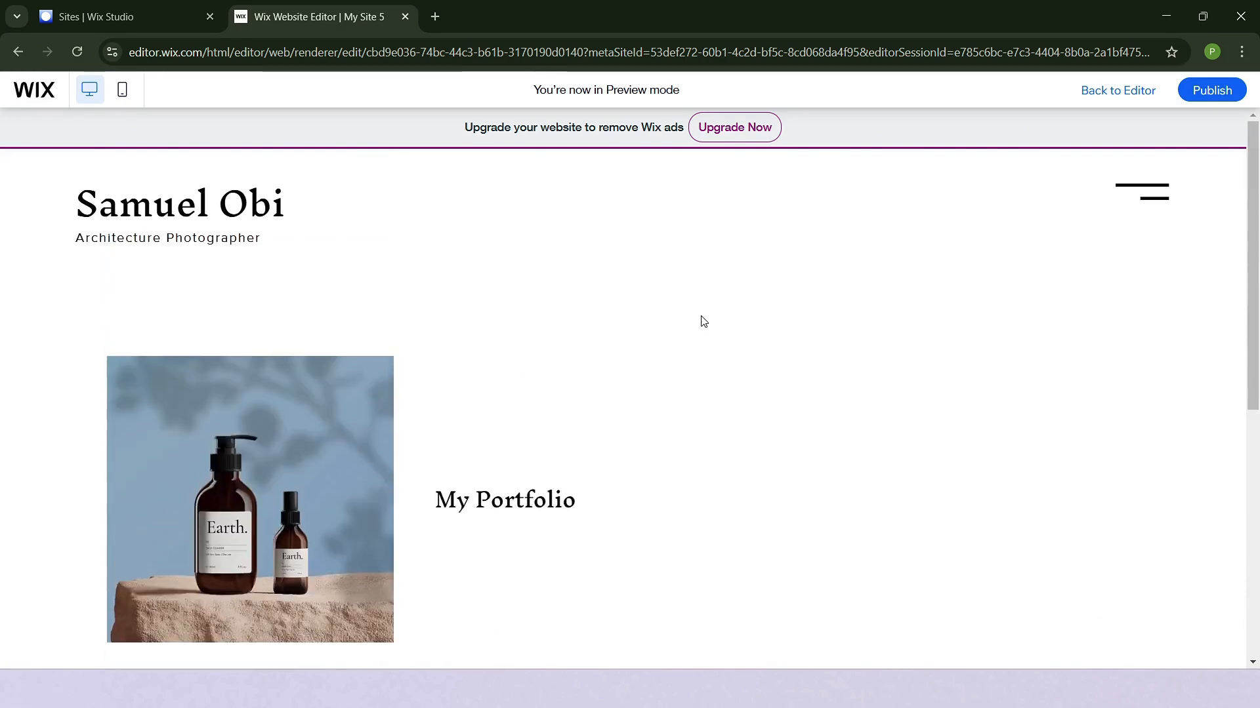
scroll(689, 455, down, 5)
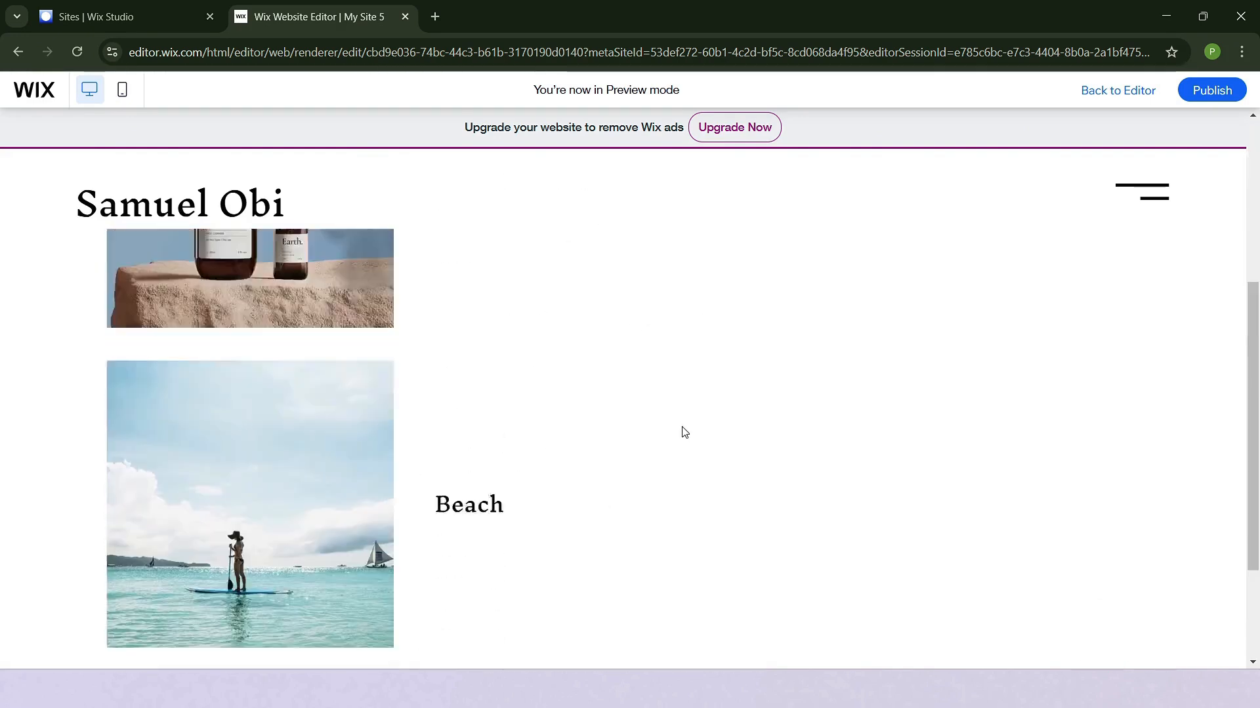
scroll(682, 431, up, 5)
scroll(672, 402, down, 2)
scroll(568, 414, up, 2)
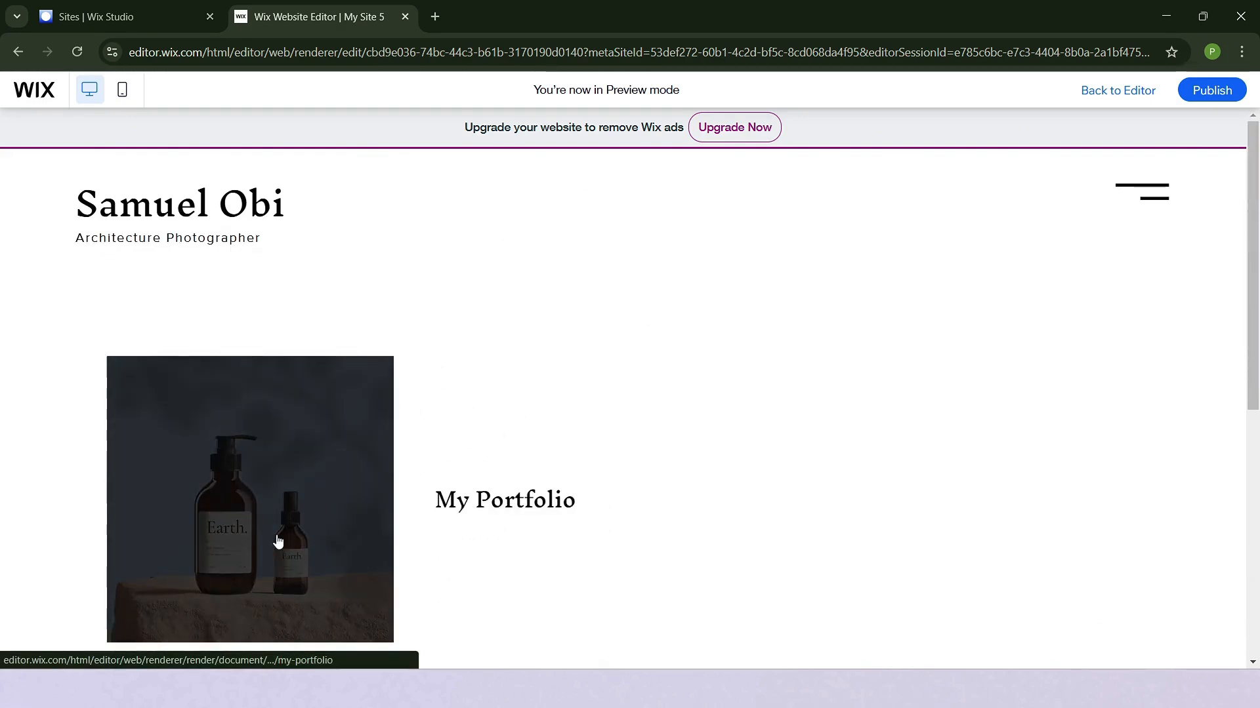
- Open the My Portfolio collection in the preview and examine its introduction and project images
click(282, 539)
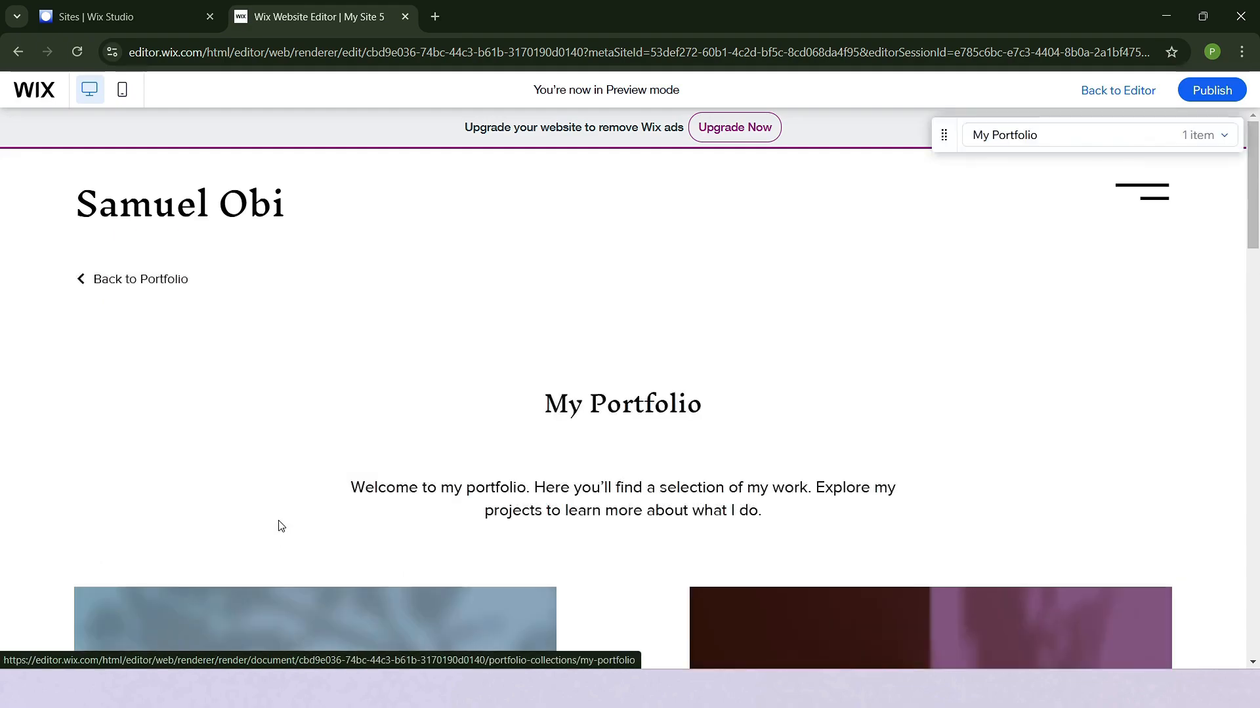
scroll(282, 534, down, 5)
scroll(618, 456, down, 5)
scroll(609, 511, down, 3)
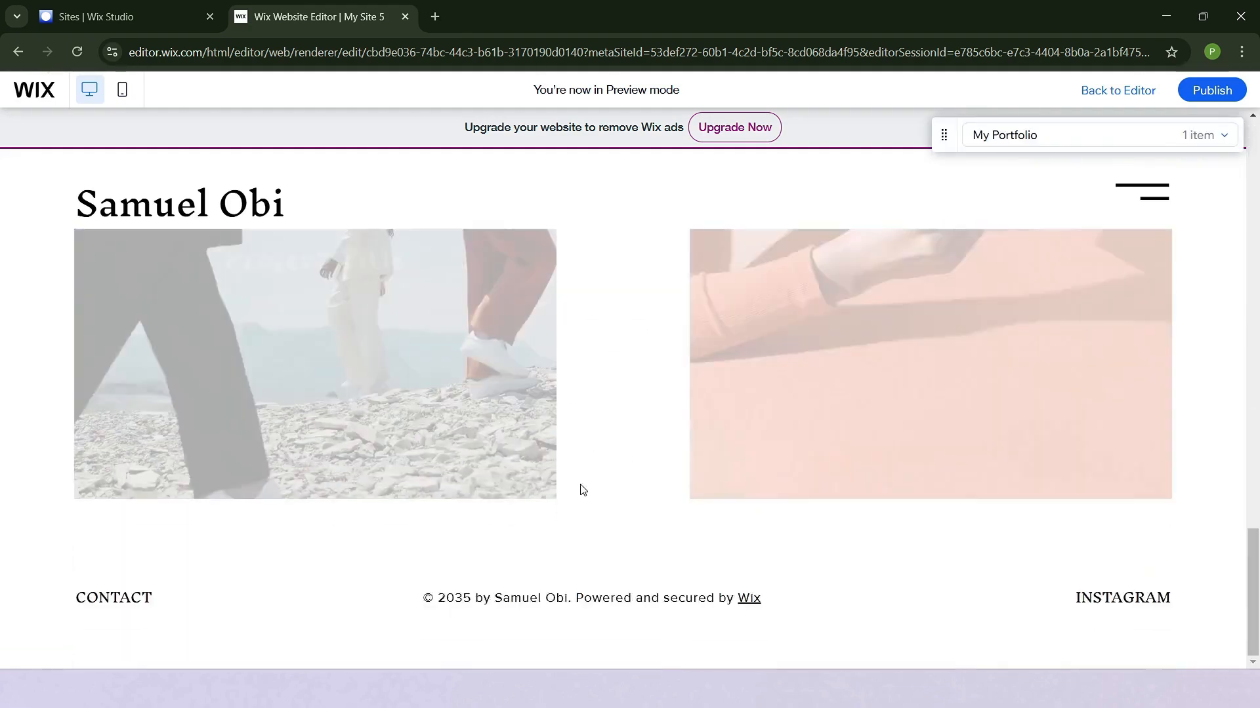
scroll(604, 407, up, 3)
scroll(600, 394, up, 10)
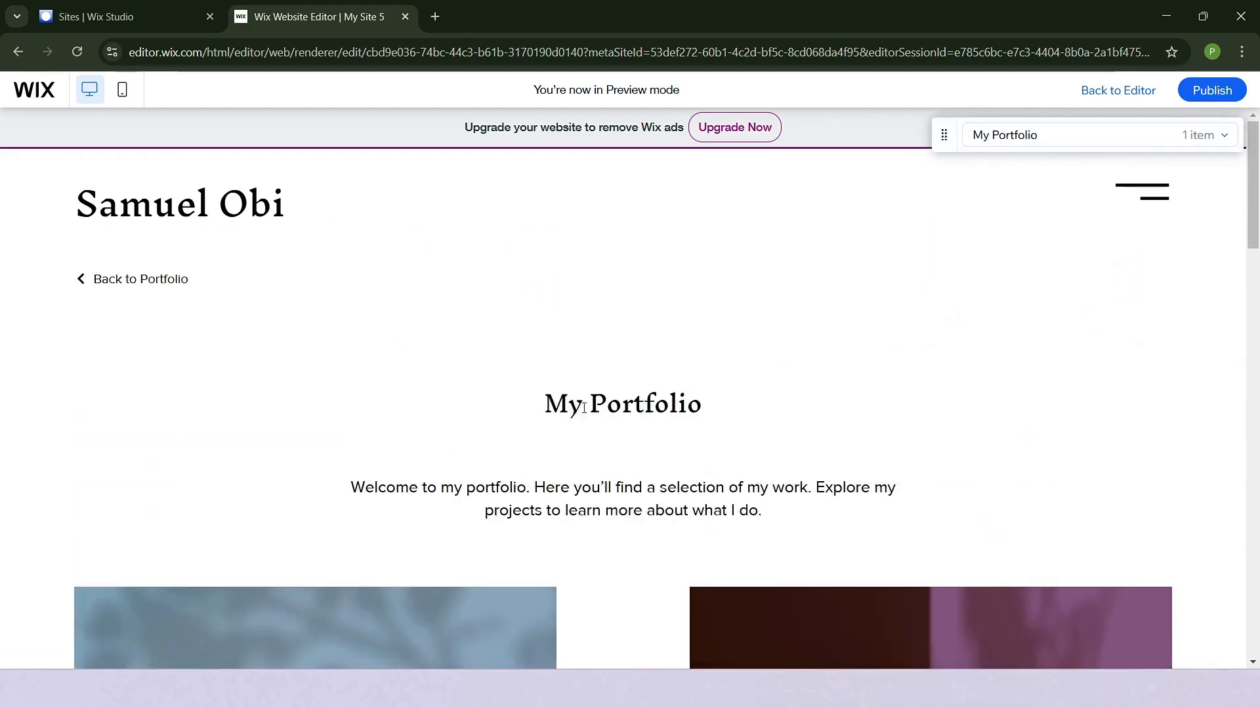
scroll(552, 521, down, 5)
scroll(550, 515, down, 5)
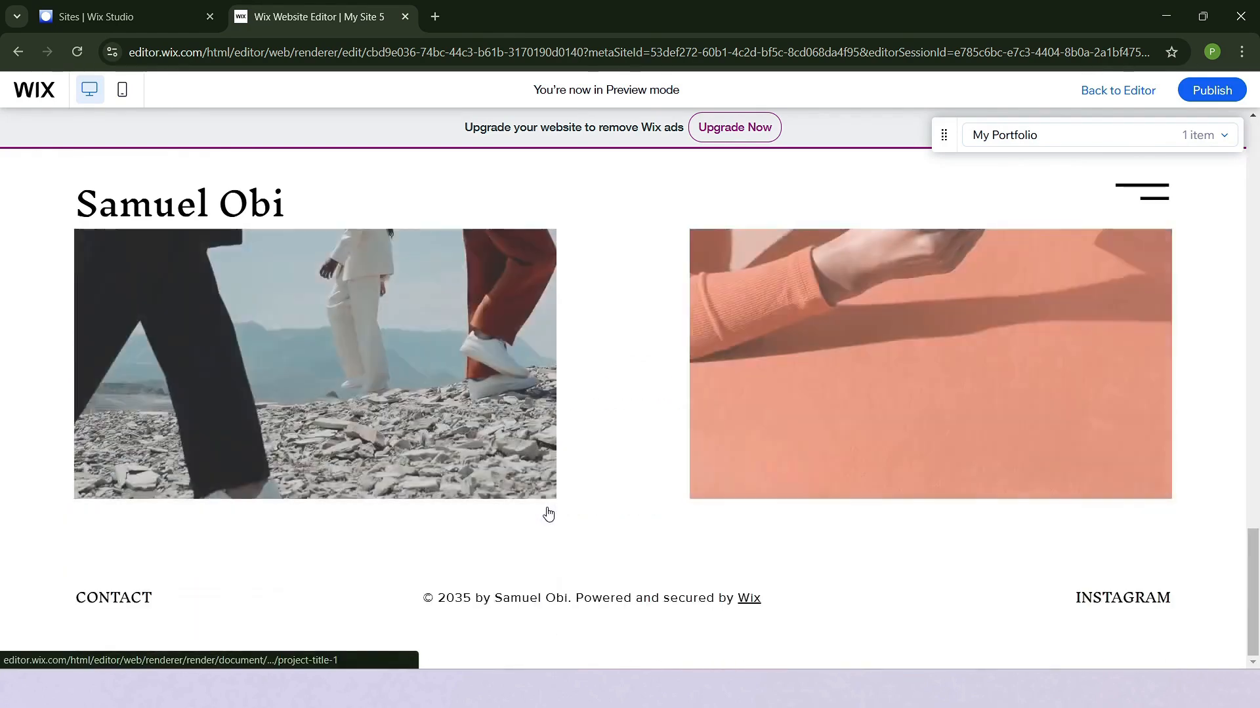
scroll(516, 467, up, 1)
scroll(450, 441, up, 10)
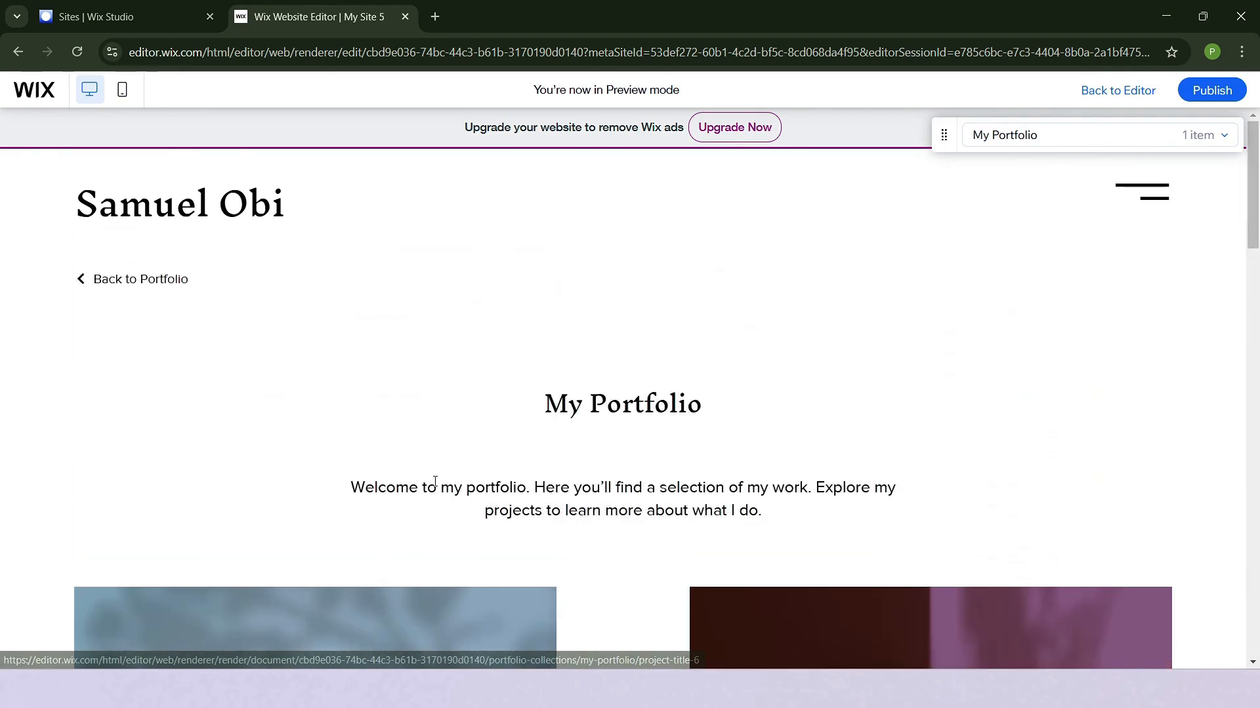
scroll(570, 472, down, 5)
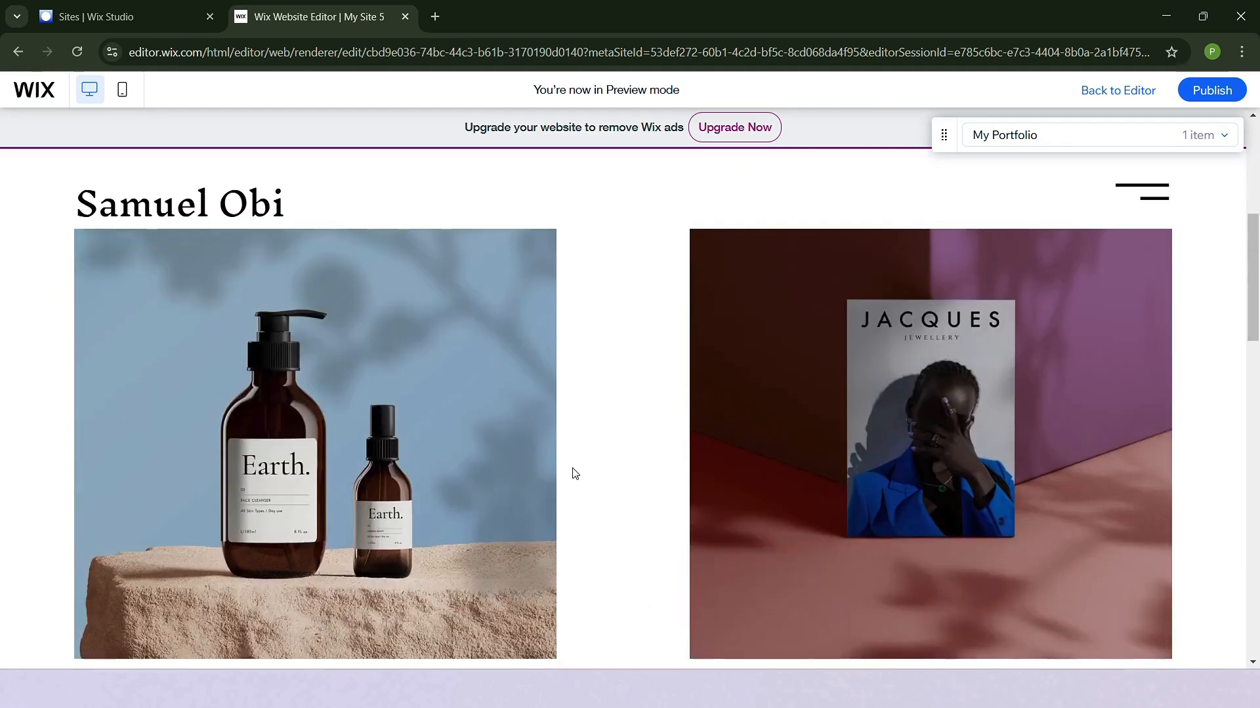
- Open the project with the Jacques jewellery cover and examine its images, project type and date
click(953, 447)
scroll(856, 406, down, 10)
scroll(847, 404, down, 12)
scroll(843, 413, up, 10)
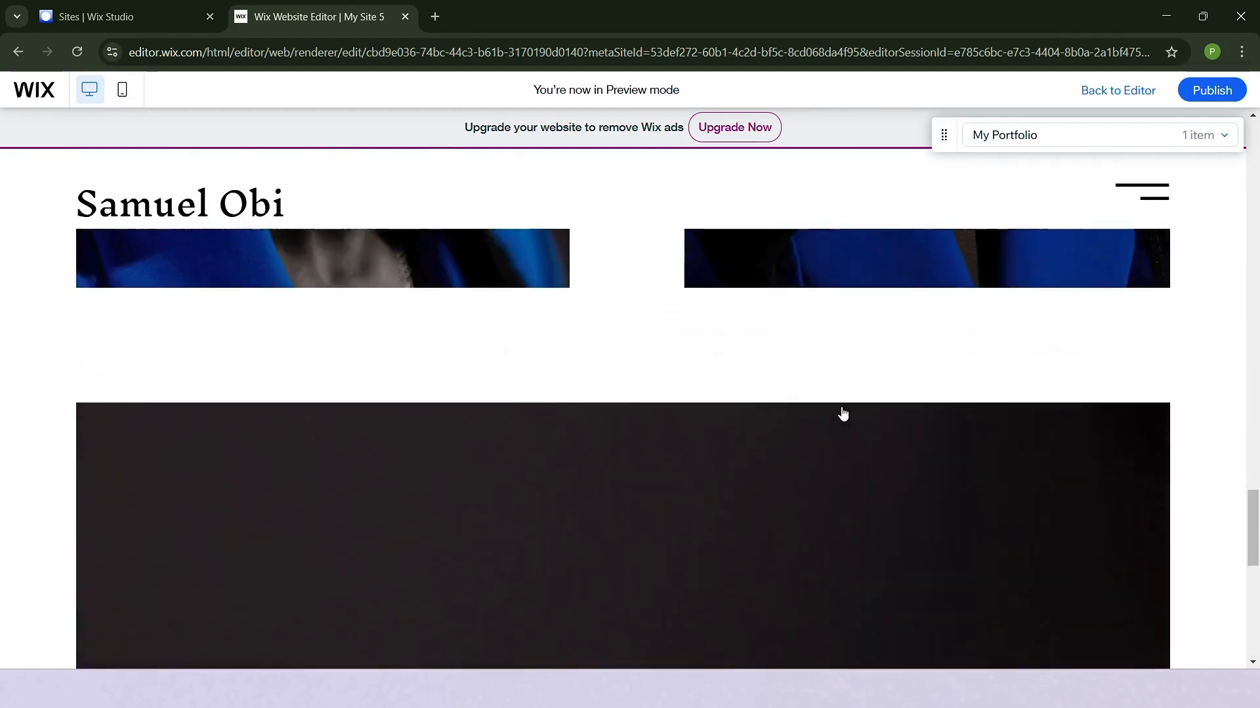
scroll(843, 413, up, 5)
scroll(482, 434, up, 10)
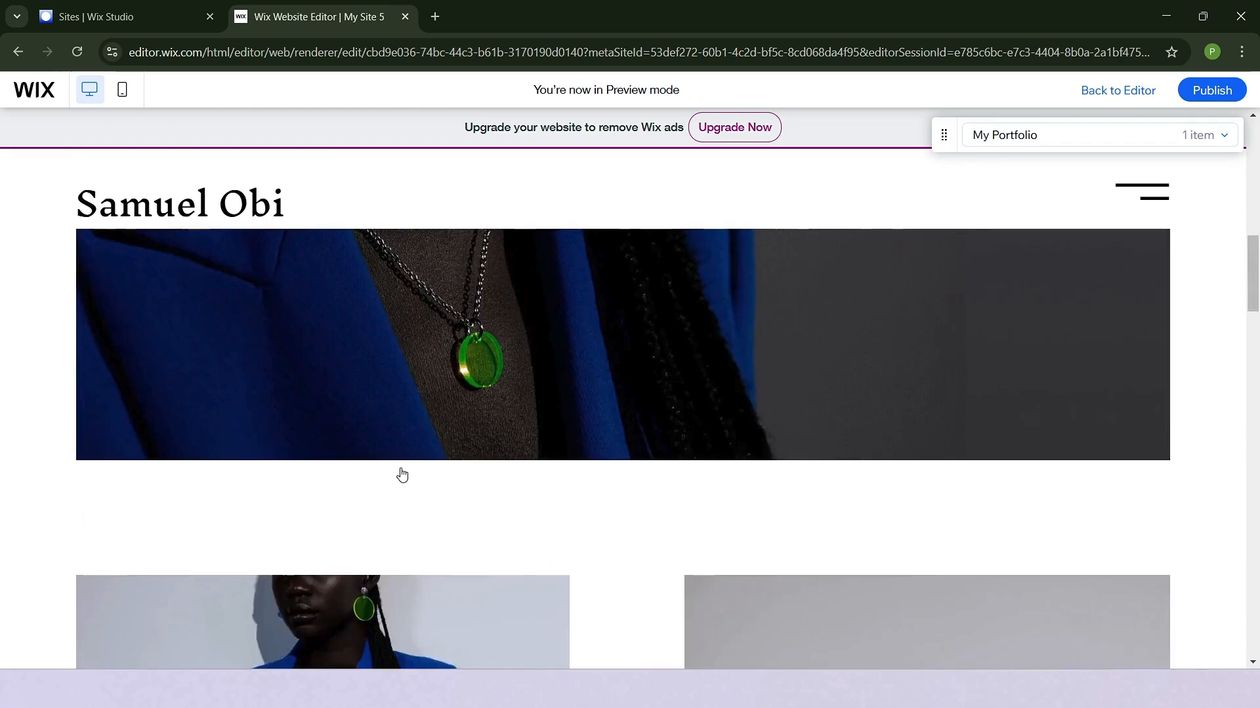
scroll(505, 418, down, 5)
scroll(507, 419, up, 2)
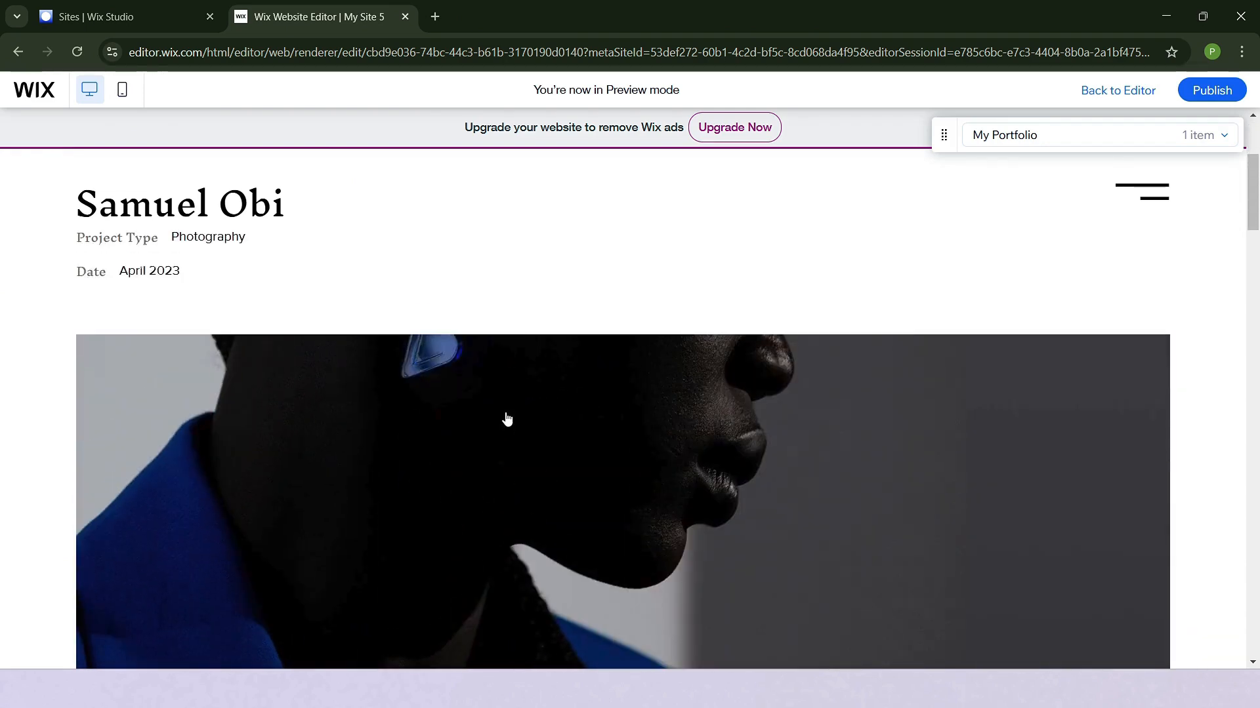
scroll(506, 419, up, 4)
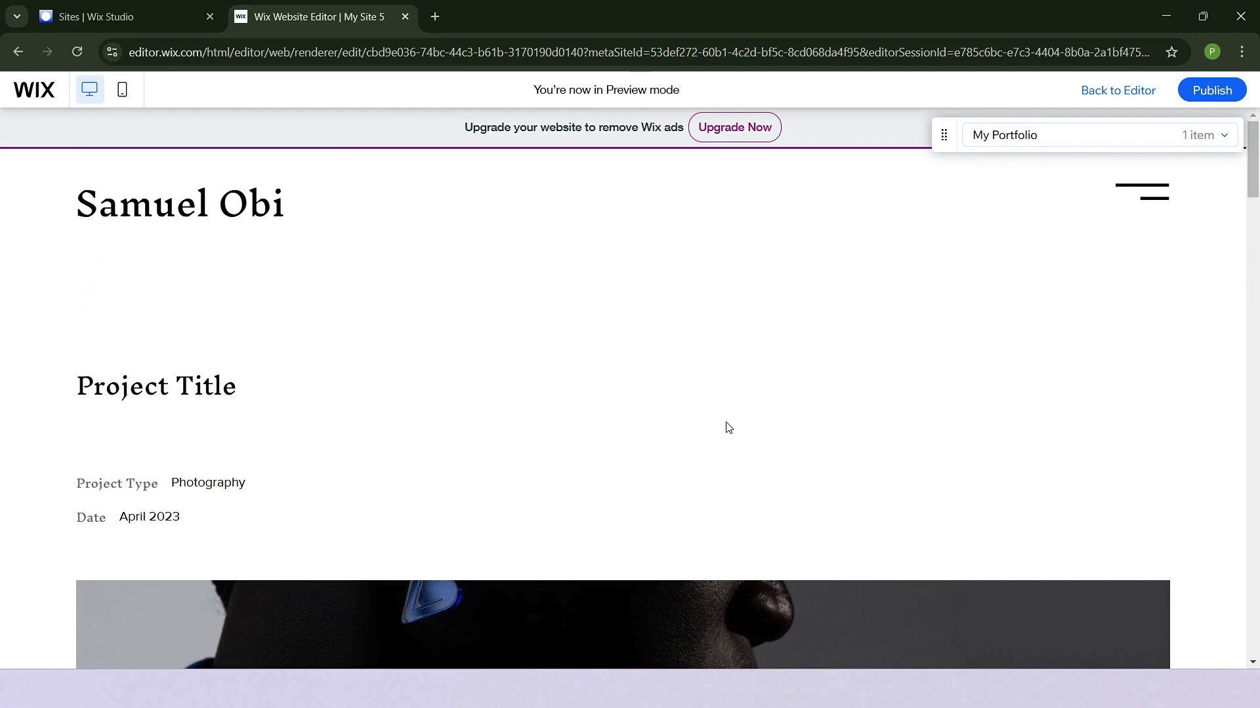